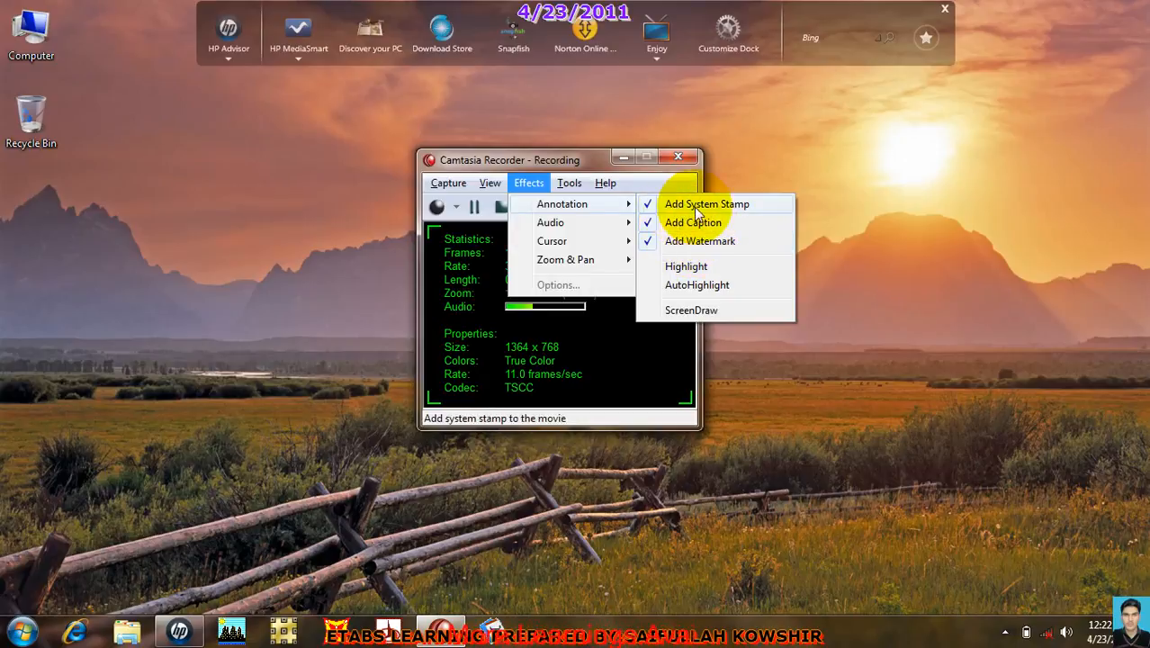
Minimize the Camtasia Recorder window to the system tray and dismiss the minimizing tip
left_click(849, 265)
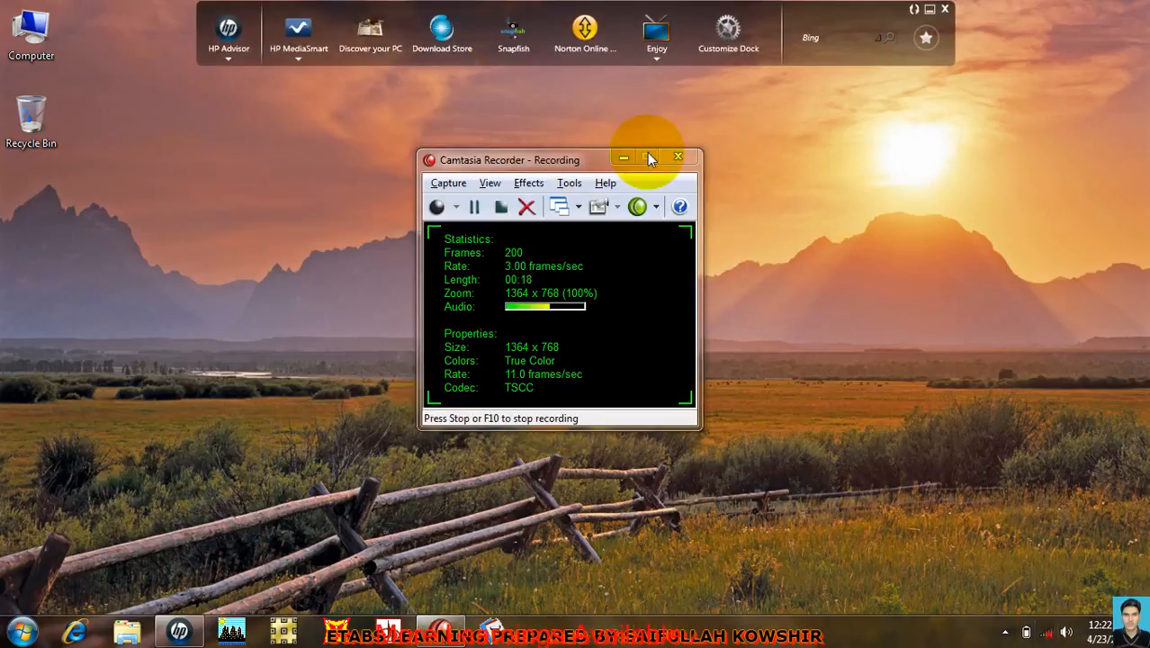
left_click(623, 159)
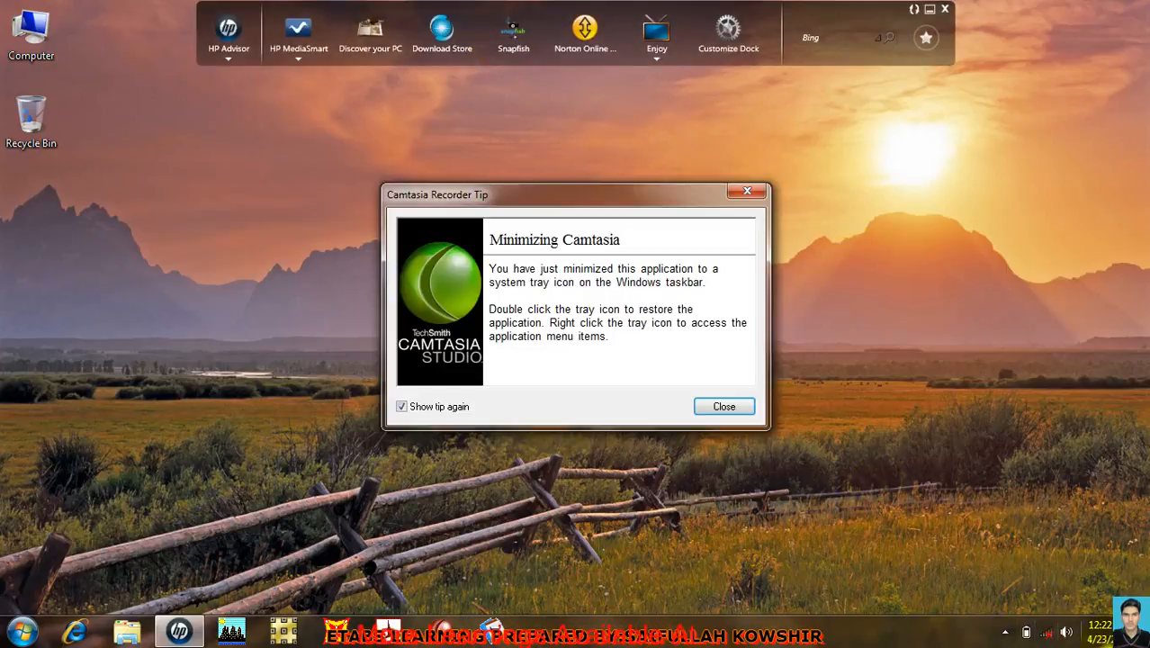
left_click(730, 406)
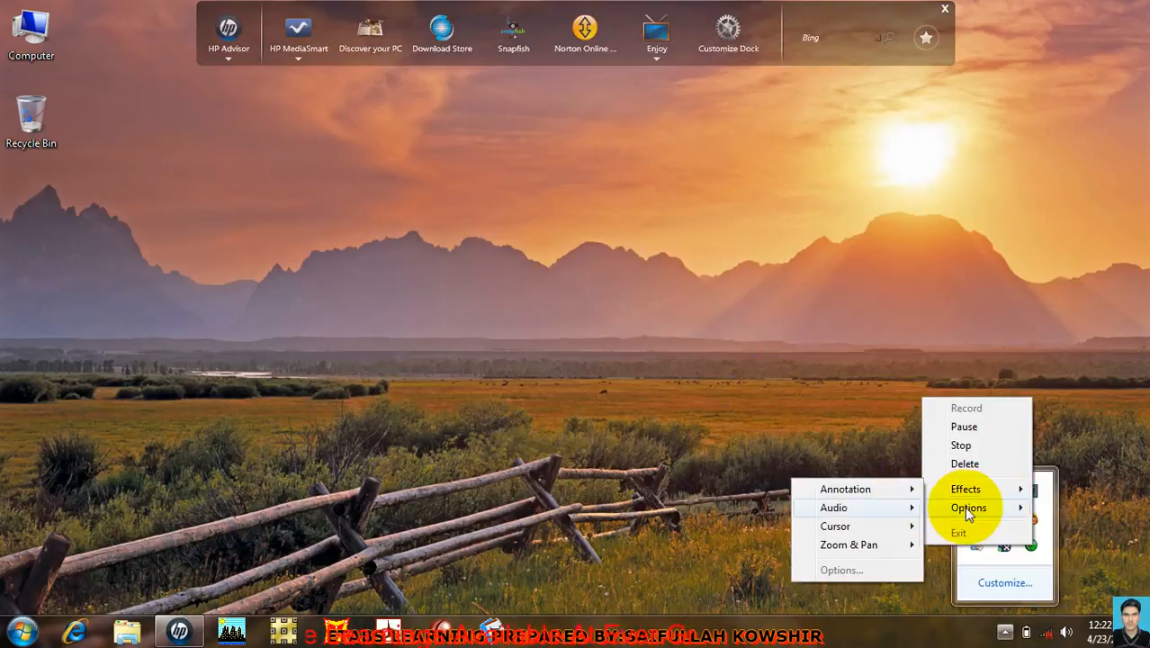
Examine the recorder's AVI, File, Hotkeys, Live, Capture and Program options, including the ScreenDraw hotkey
mouse_move(985, 509)
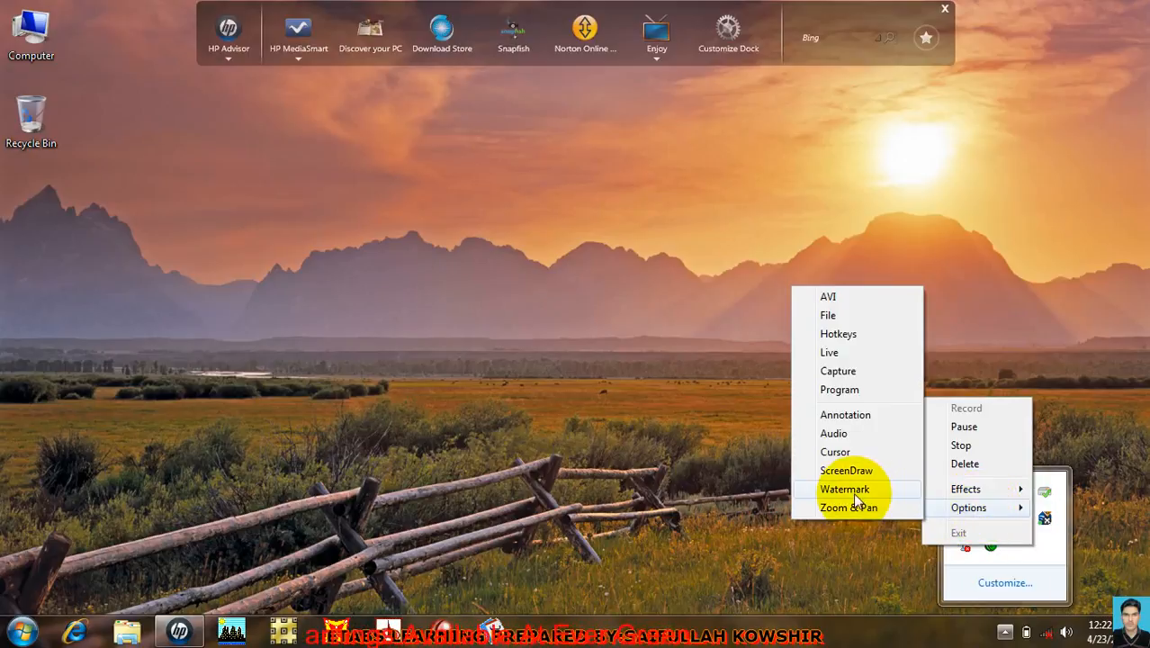
left_click(841, 391)
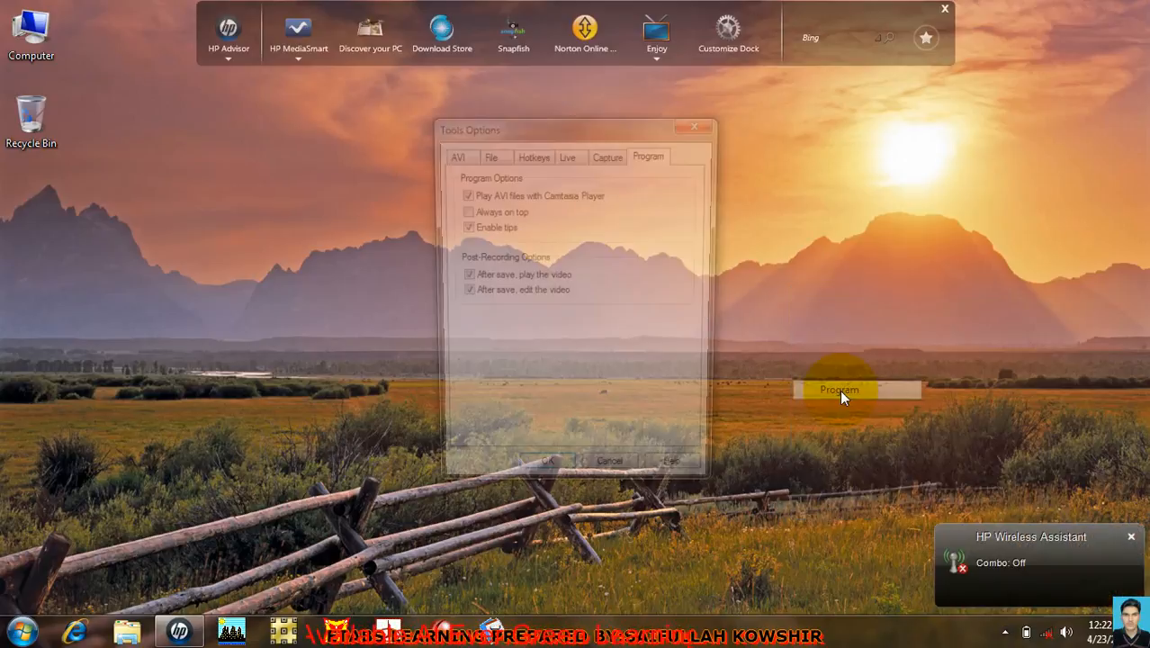
left_click(463, 157)
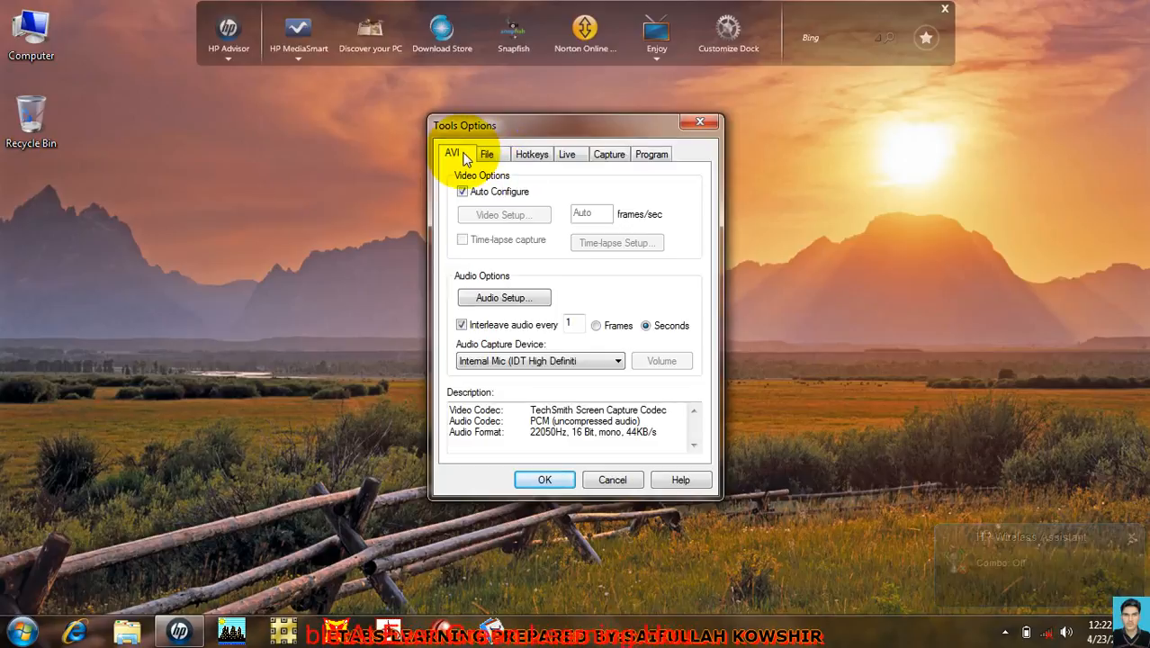
left_click(493, 157)
left_click(534, 157)
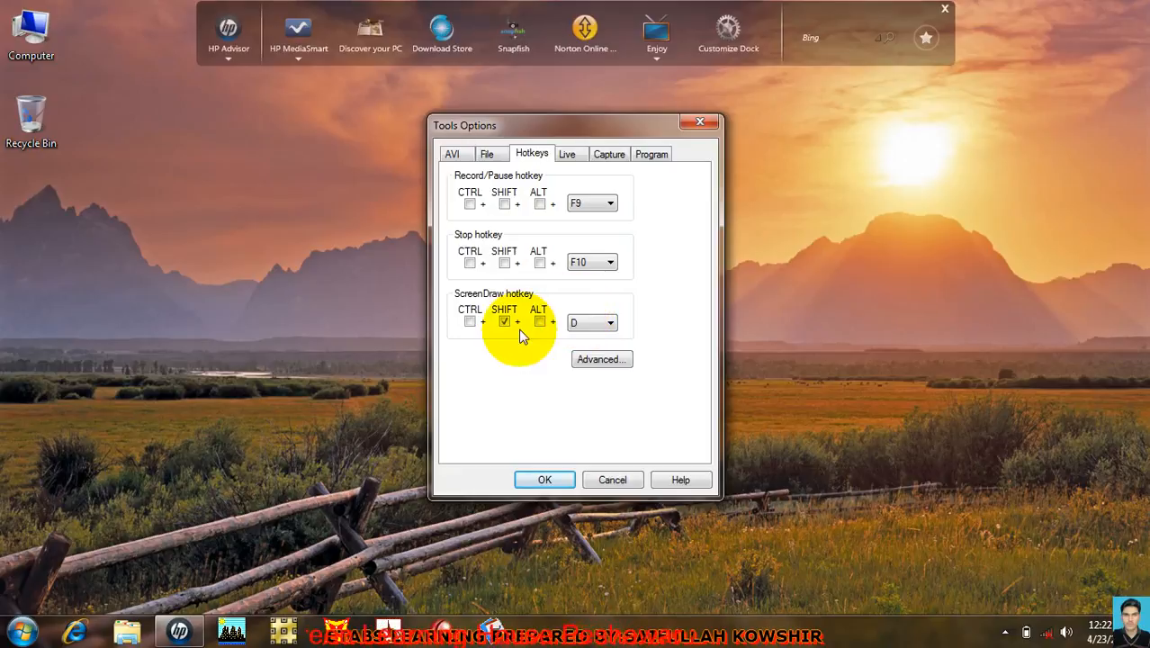
left_click(573, 158)
left_click(608, 155)
left_click(657, 153)
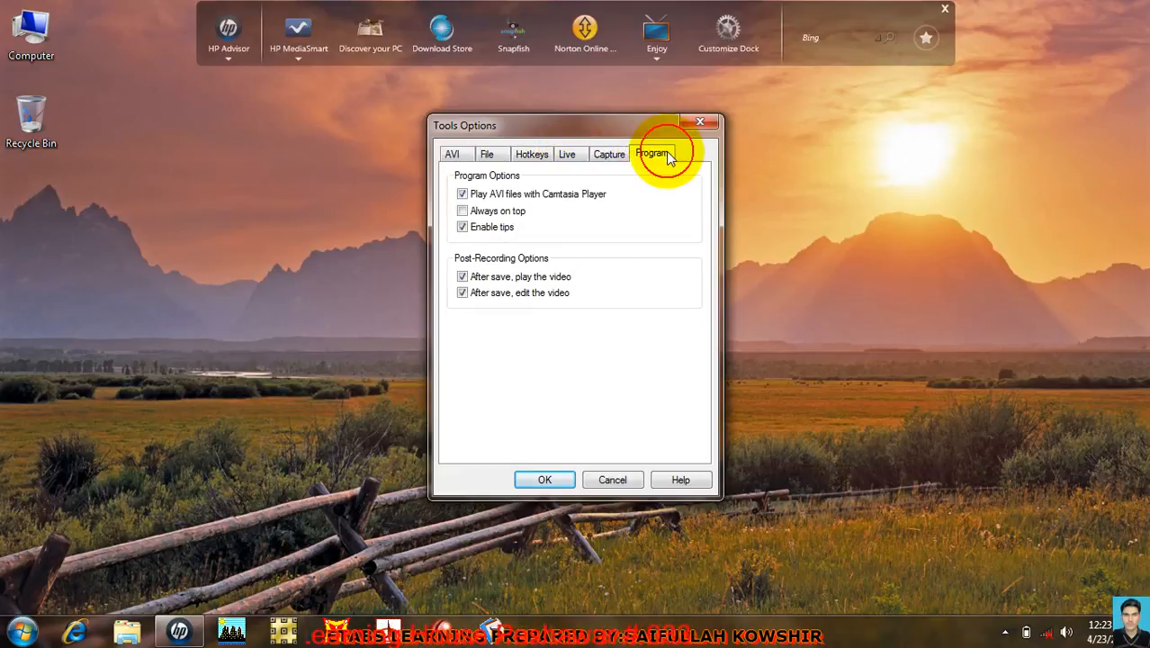
left_click(545, 481)
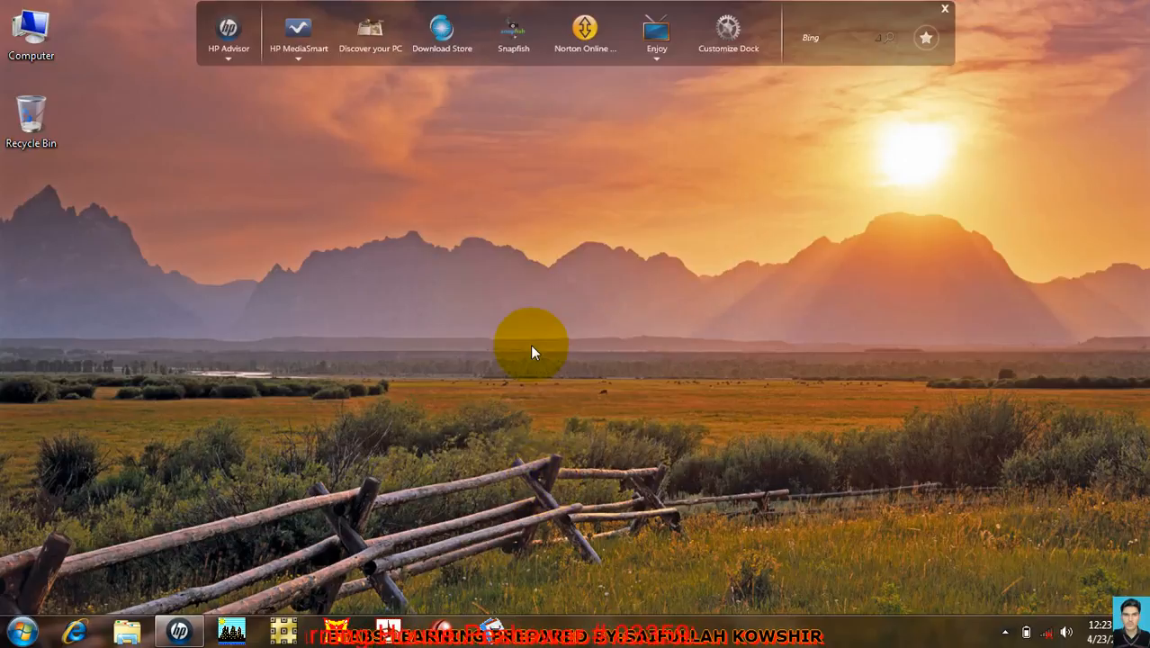
Activate ScreenDraw and sketch two rightward arrows and one steep line in white over the desktop
key("ctrl+shift+d")
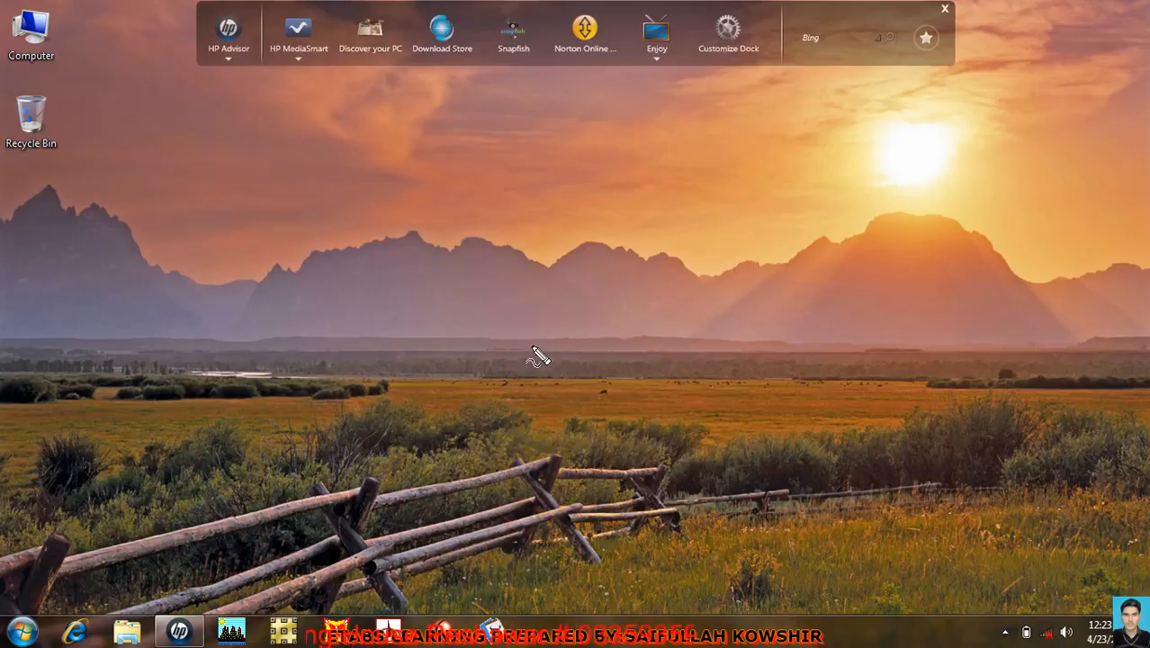
mouse_move(502, 208)
left_mouse_down()
mouse_move(642, 211)
mouse_move(572, 216)
left_mouse_up()
mouse_move(617, 156)
left_mouse_down()
mouse_move(719, 155)
mouse_move(706, 151)
mouse_move(707, 176)
left_mouse_up()
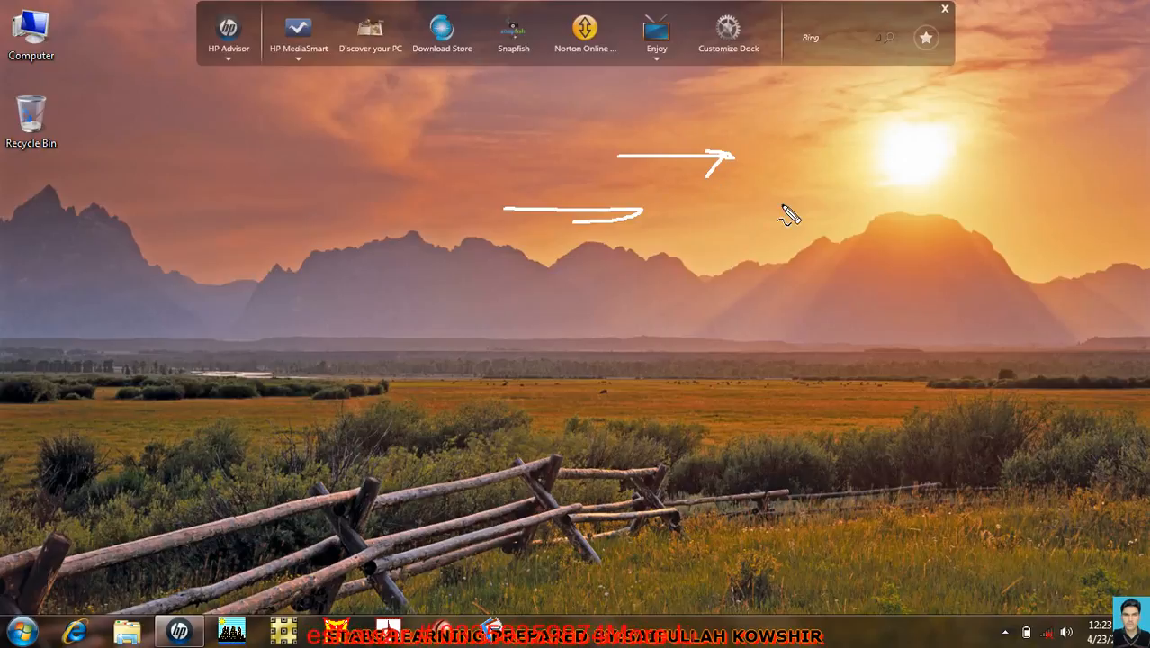
left_click_drag(754, 235, 736, 333)
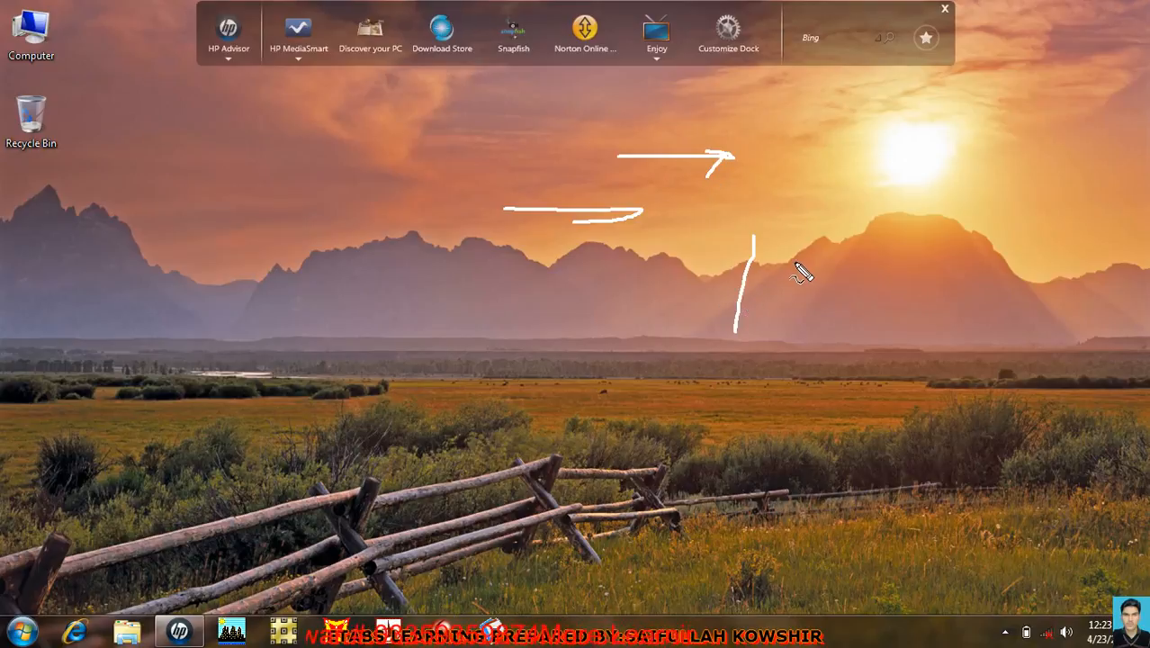
Draw red and magenta lines and further freehand strokes over the desktop, and exit ScreenDraw
left_click_drag(826, 228, 914, 293)
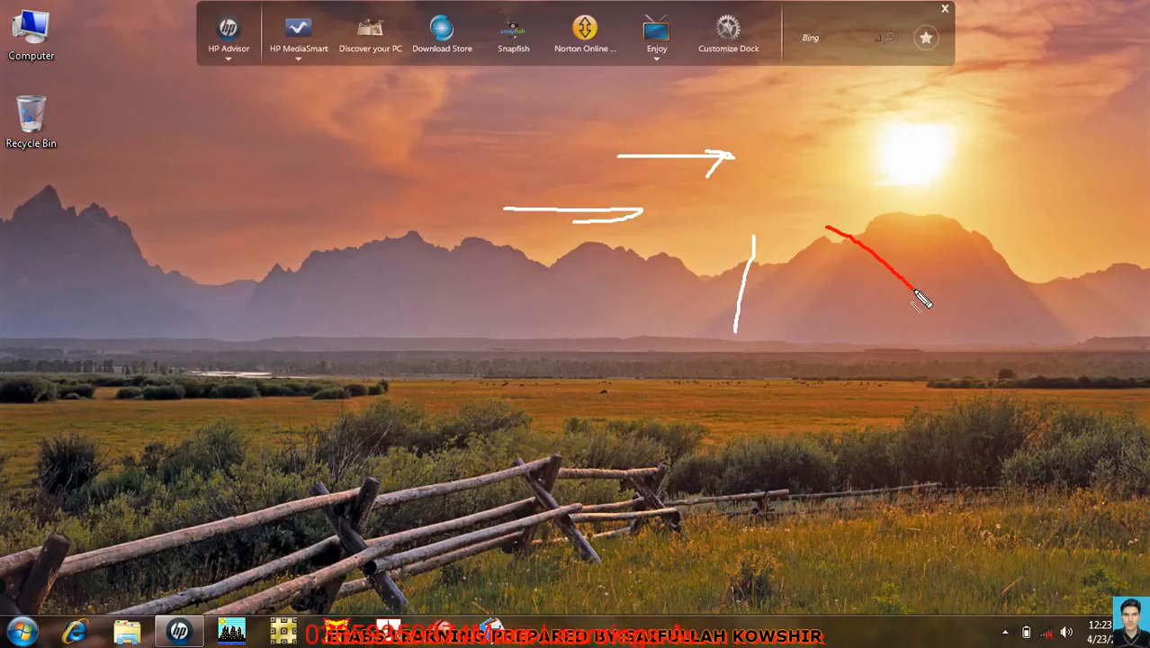
mouse_move(968, 239)
left_mouse_down()
mouse_move(870, 360)
mouse_move(739, 243)
left_mouse_up()
left_click_drag(789, 168, 789, 359)
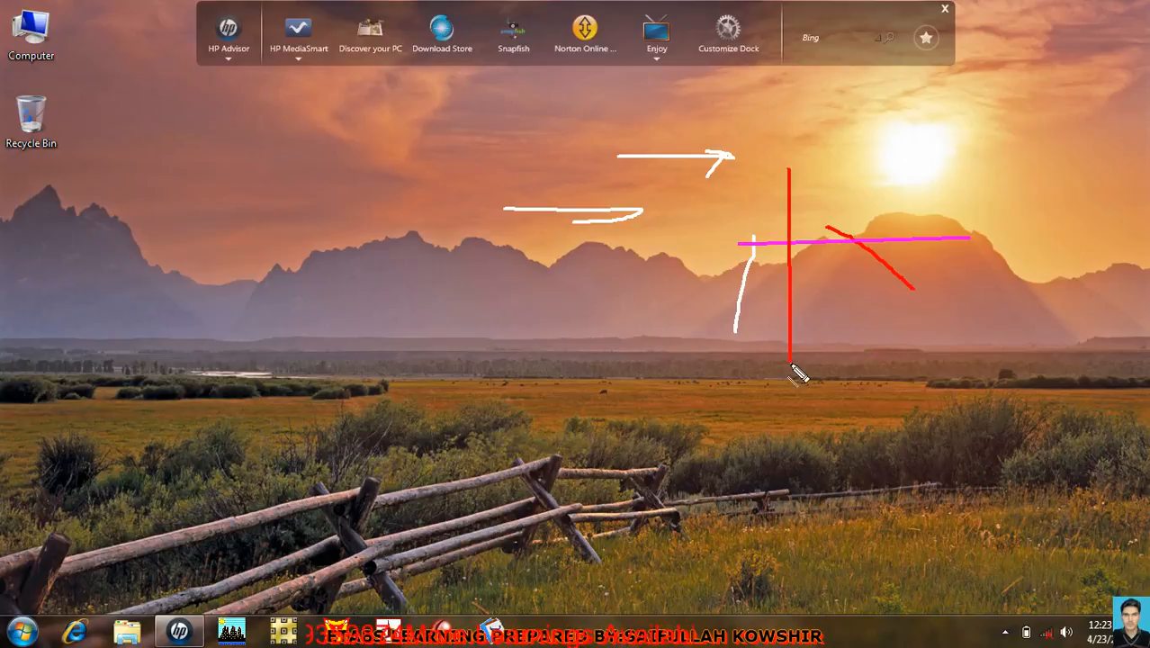
left_click_drag(706, 322, 610, 340)
mouse_move(589, 216)
left_mouse_down()
mouse_move(559, 290)
mouse_move(499, 336)
left_mouse_up()
left_click_drag(520, 259, 636, 396)
left_click_drag(618, 188, 640, 340)
mouse_move(589, 370)
left_mouse_down()
mouse_move(513, 447)
mouse_move(558, 351)
mouse_move(406, 347)
mouse_move(355, 325)
mouse_move(359, 281)
left_mouse_up()
mouse_move(387, 142)
left_mouse_down()
mouse_move(390, 180)
mouse_move(611, 169)
mouse_move(532, 148)
mouse_move(703, 221)
mouse_move(813, 223)
mouse_move(893, 184)
left_mouse_up()
key("Escape")
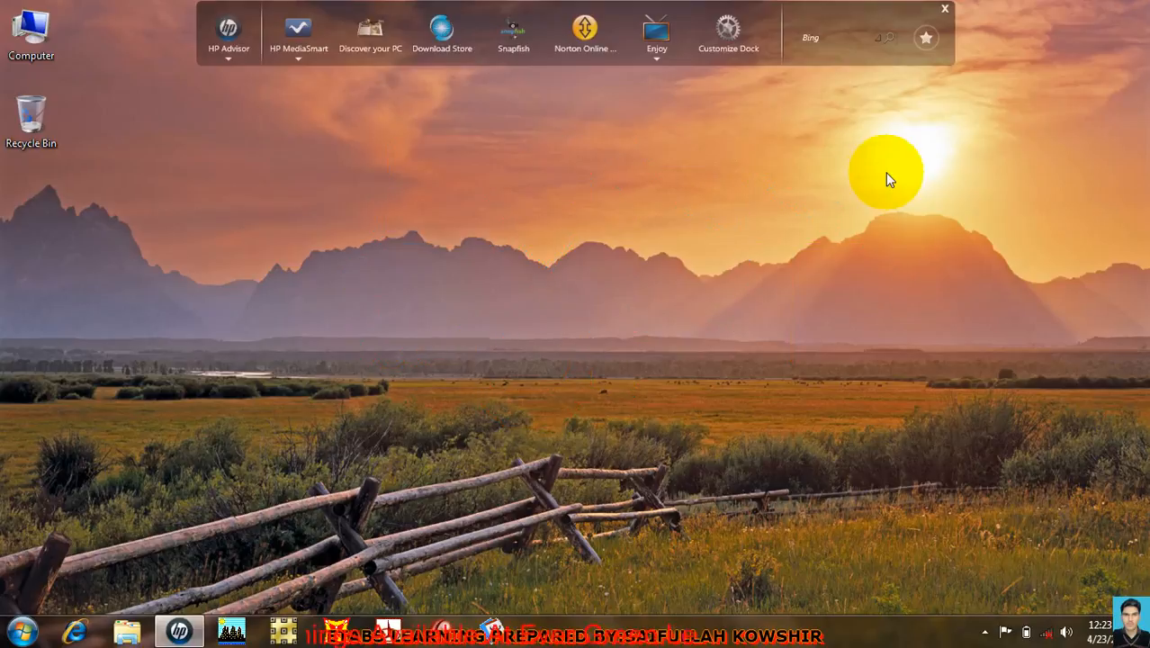
Open the recorder's Watermark effect options and move the watermark preview window clear of the options dialog
left_click(985, 632)
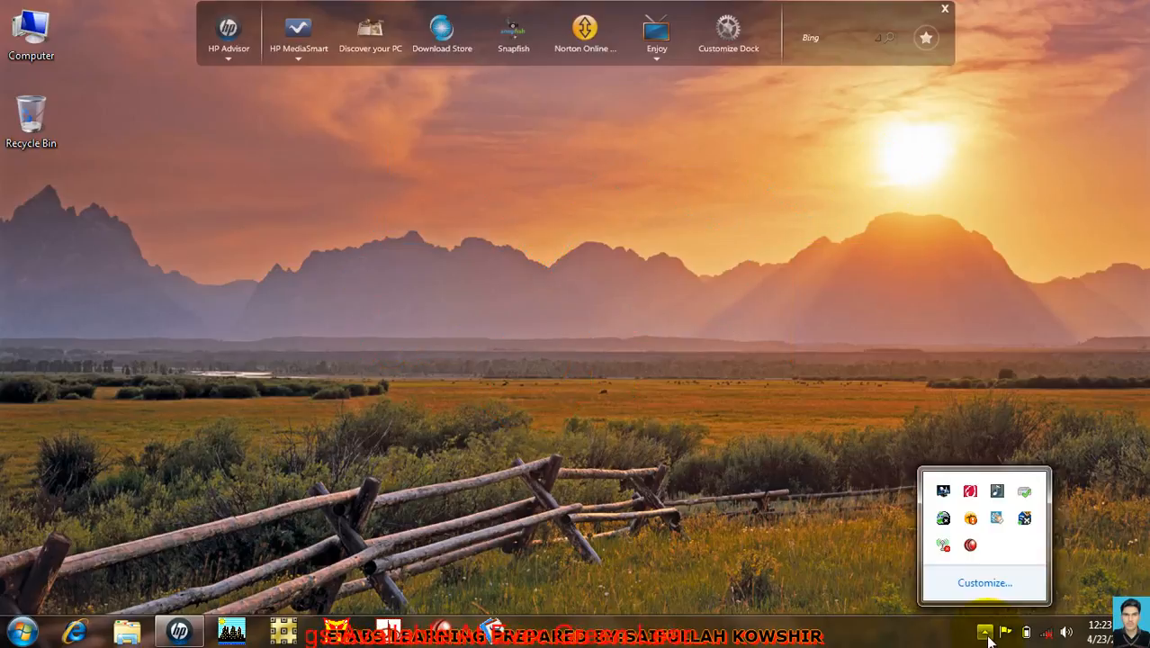
right_click(970, 543)
mouse_move(950, 491)
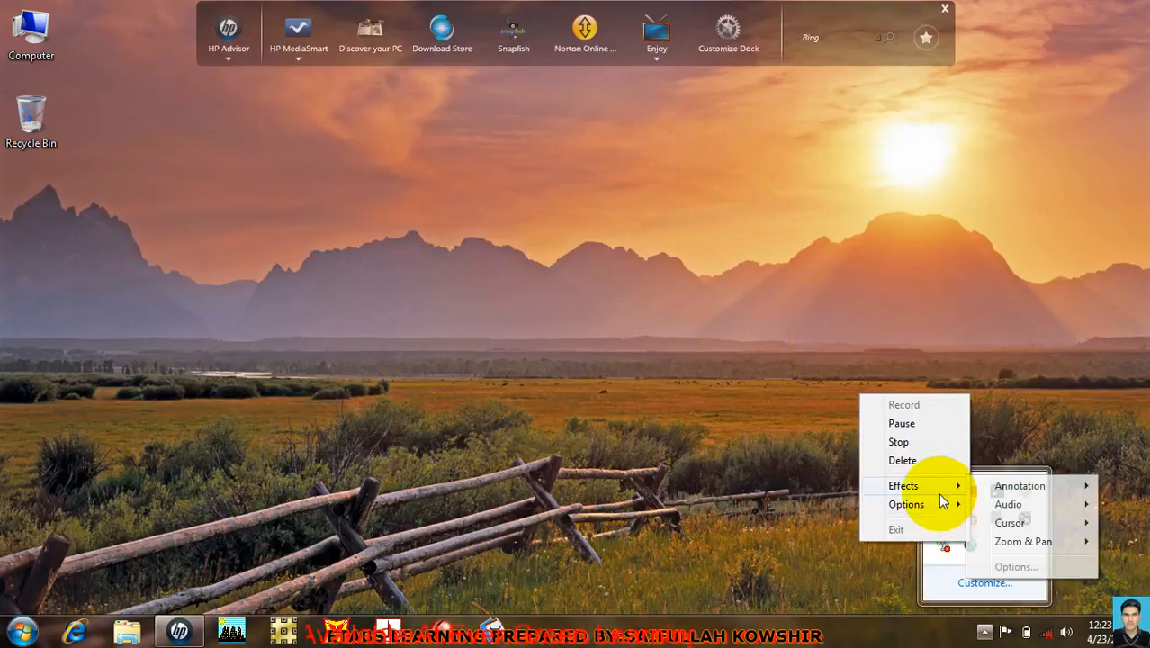
mouse_move(1007, 486)
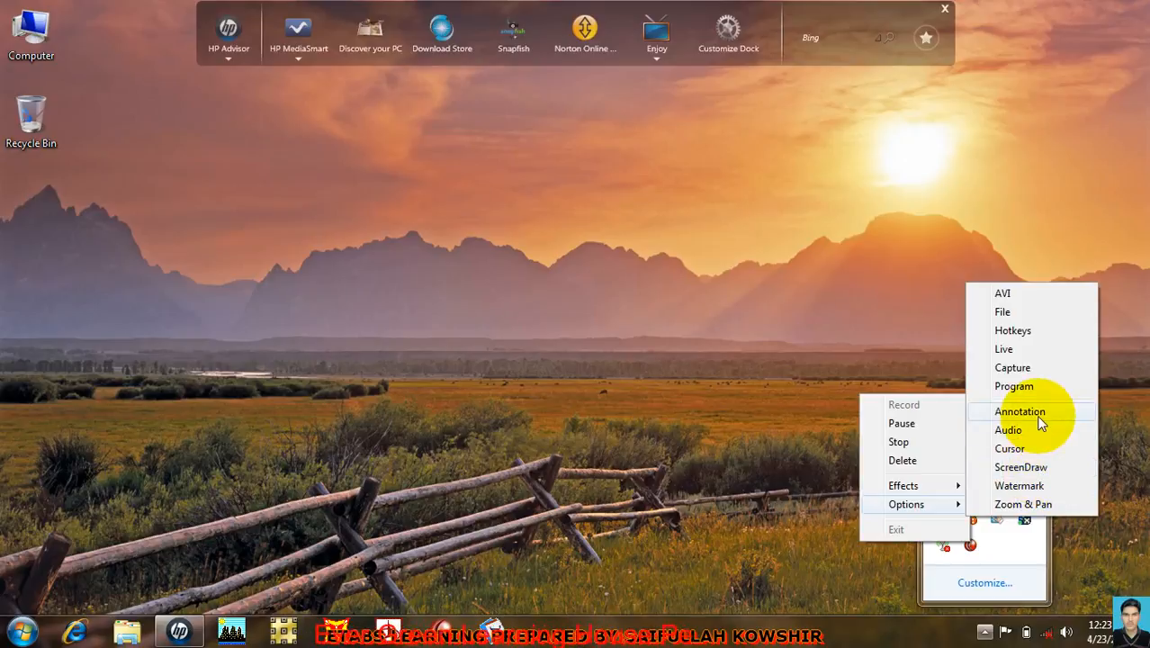
left_click(1019, 485)
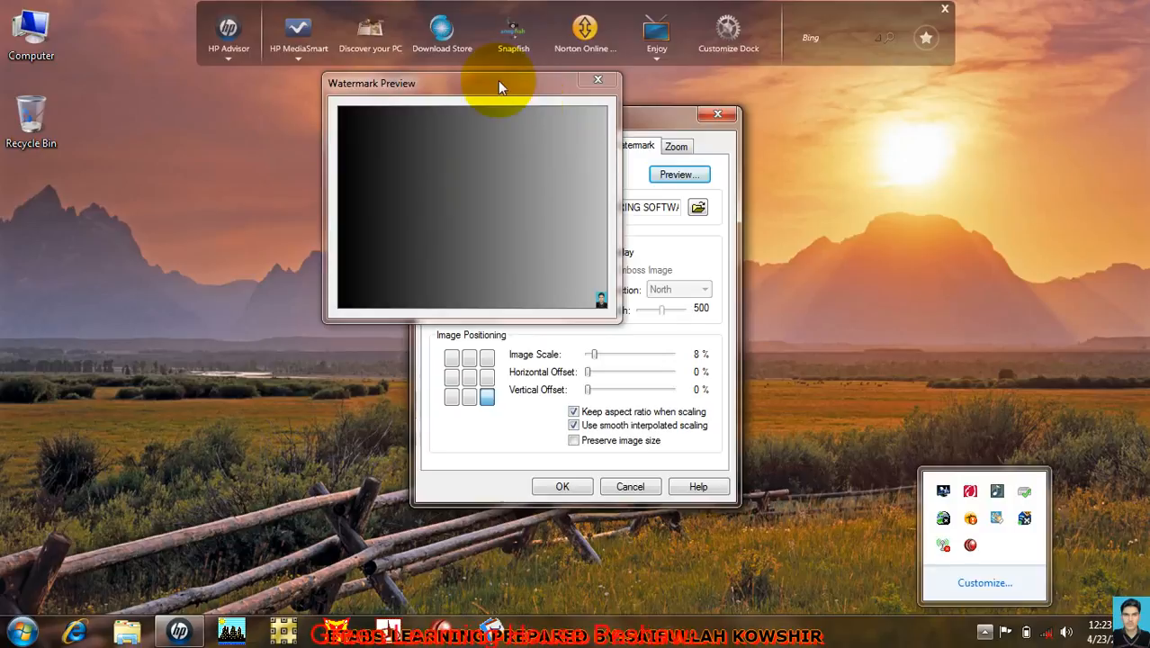
left_click_drag(497, 83, 989, 91)
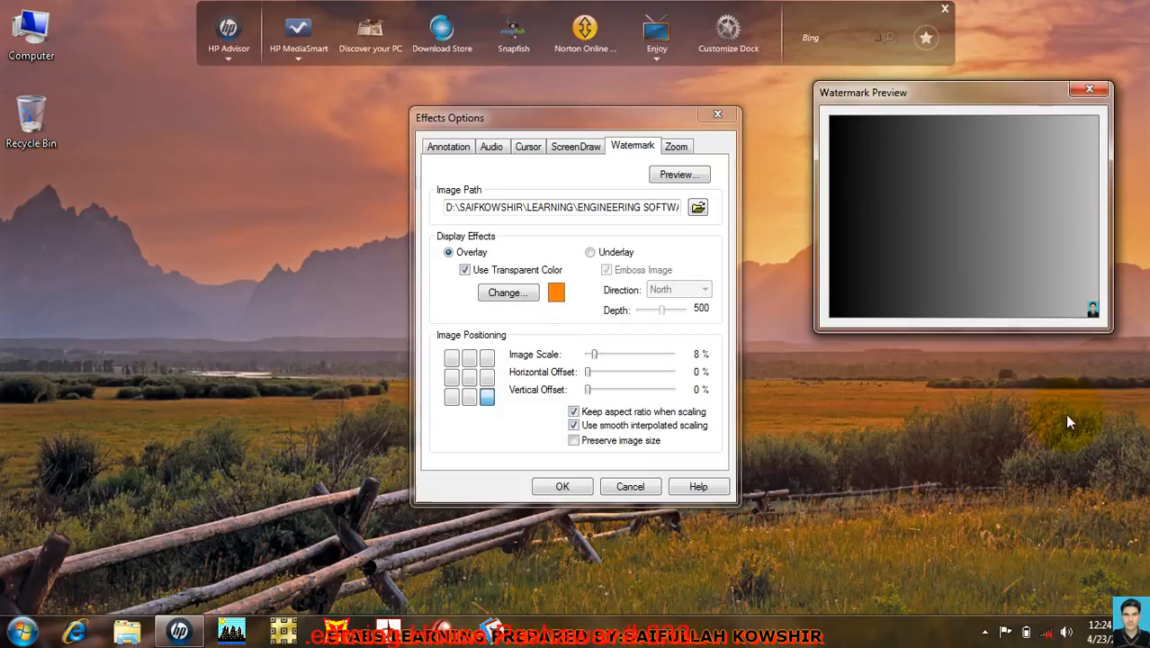
Load the image DSCN2864 from the Video Training folder as the watermark
left_click(698, 208)
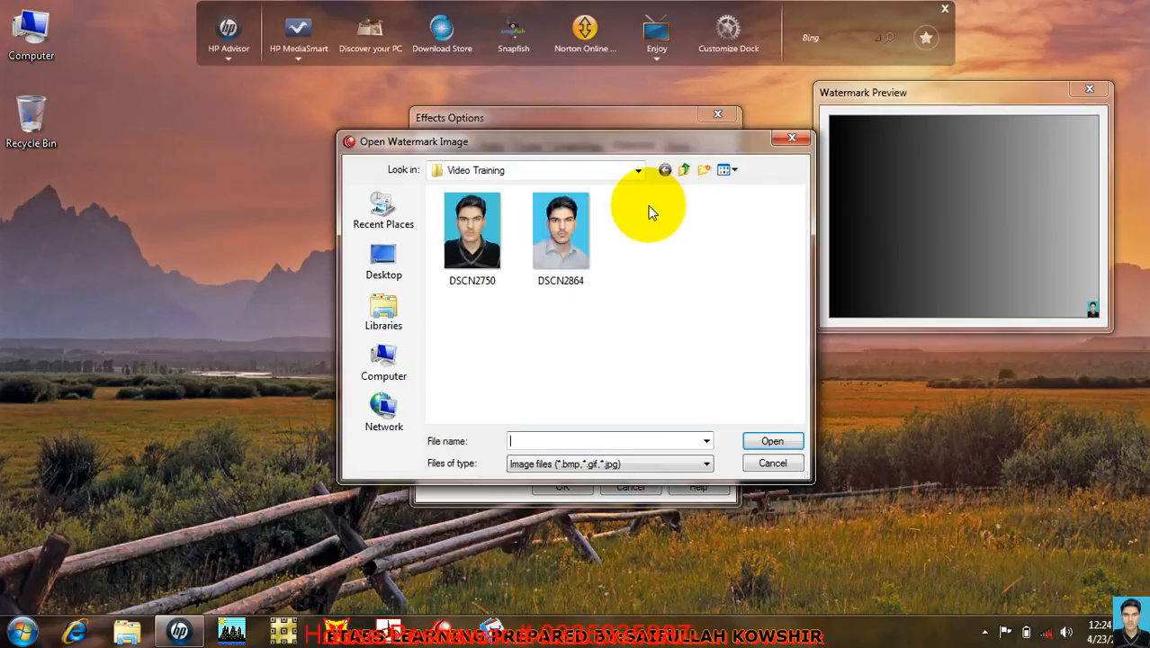
left_click_drag(534, 144, 380, 45)
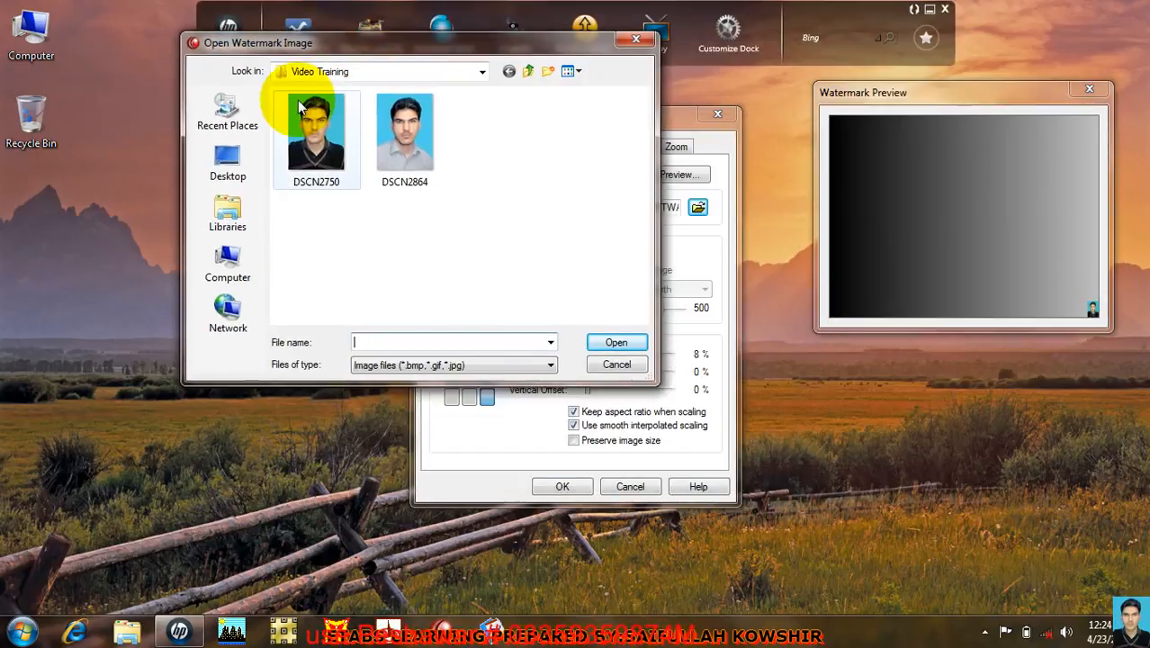
left_click(404, 130)
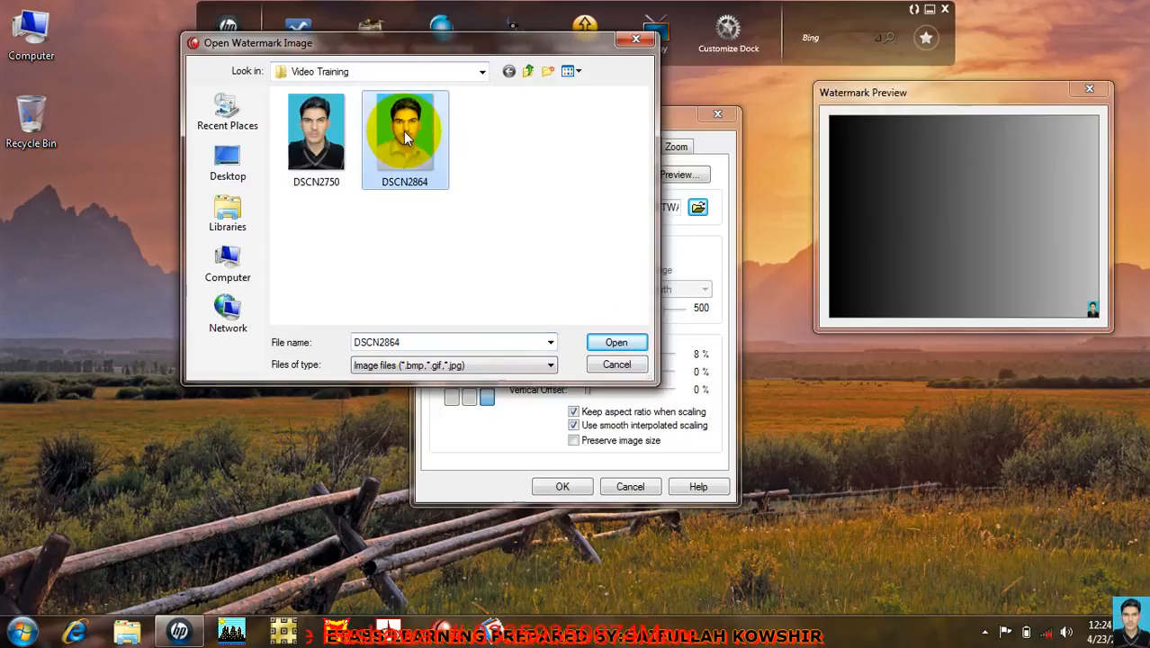
left_click(616, 342)
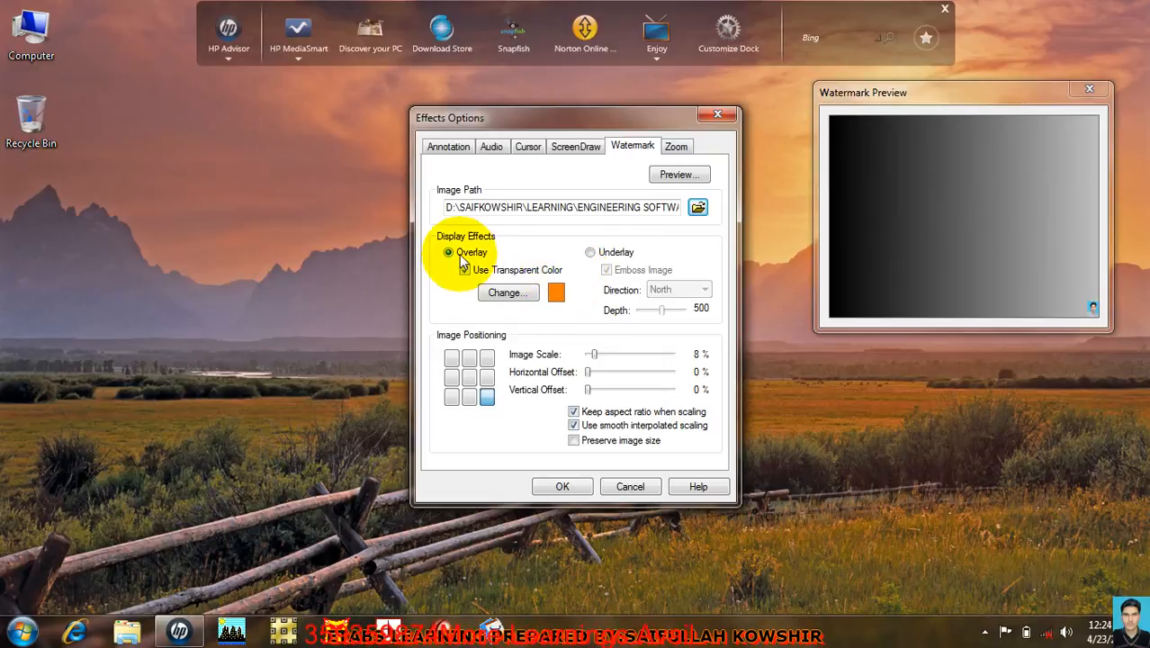
Configure the watermark as an Underlay with emboss depth 415, image scale 100% and horizontal offset 21%
left_click(590, 253)
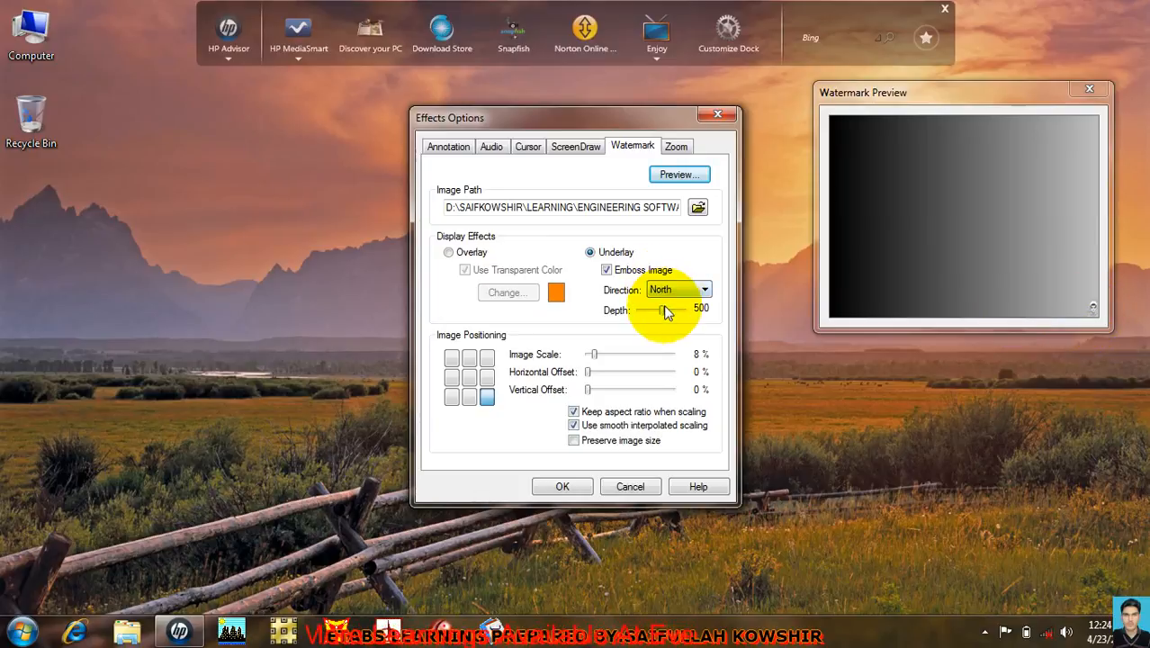
mouse_move(662, 310)
left_mouse_down()
mouse_move(710, 312)
mouse_move(658, 317)
left_mouse_up()
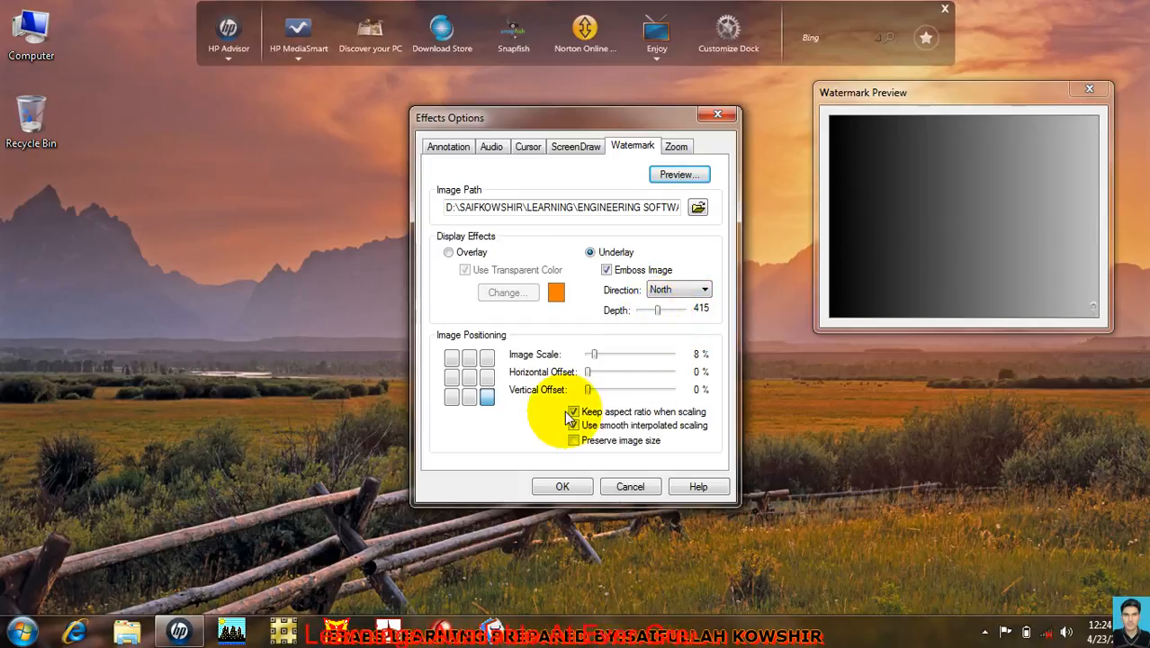
left_click(594, 355)
left_click_drag(594, 356, 668, 359)
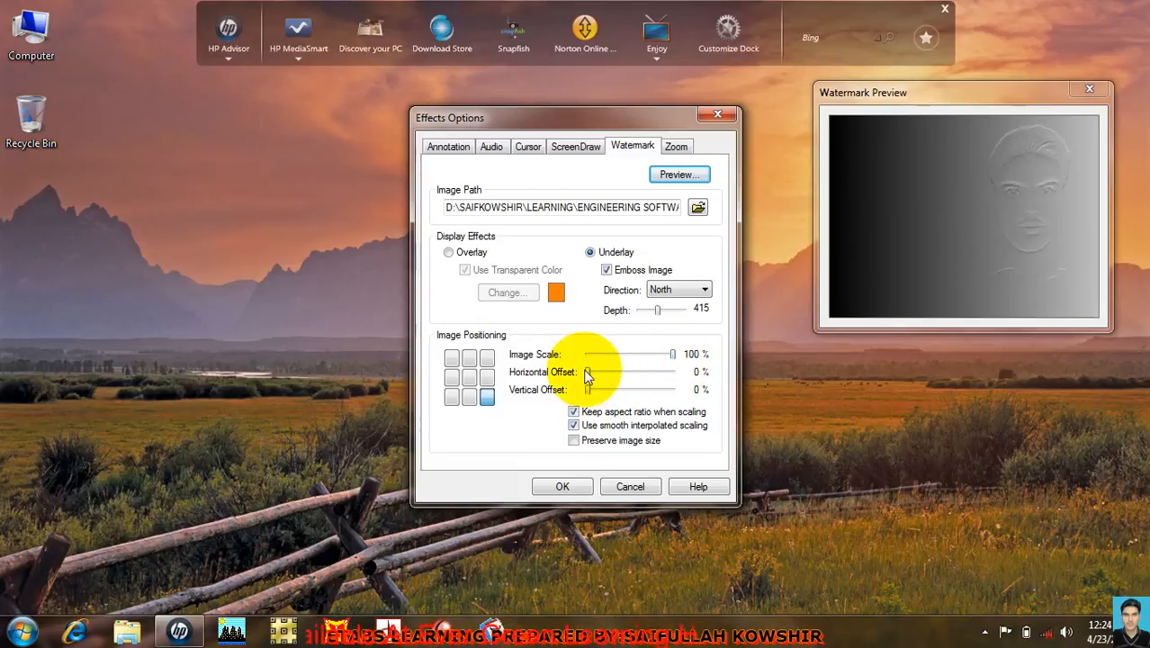
mouse_move(586, 376)
left_mouse_down()
mouse_move(620, 374)
mouse_move(605, 374)
left_mouse_up()
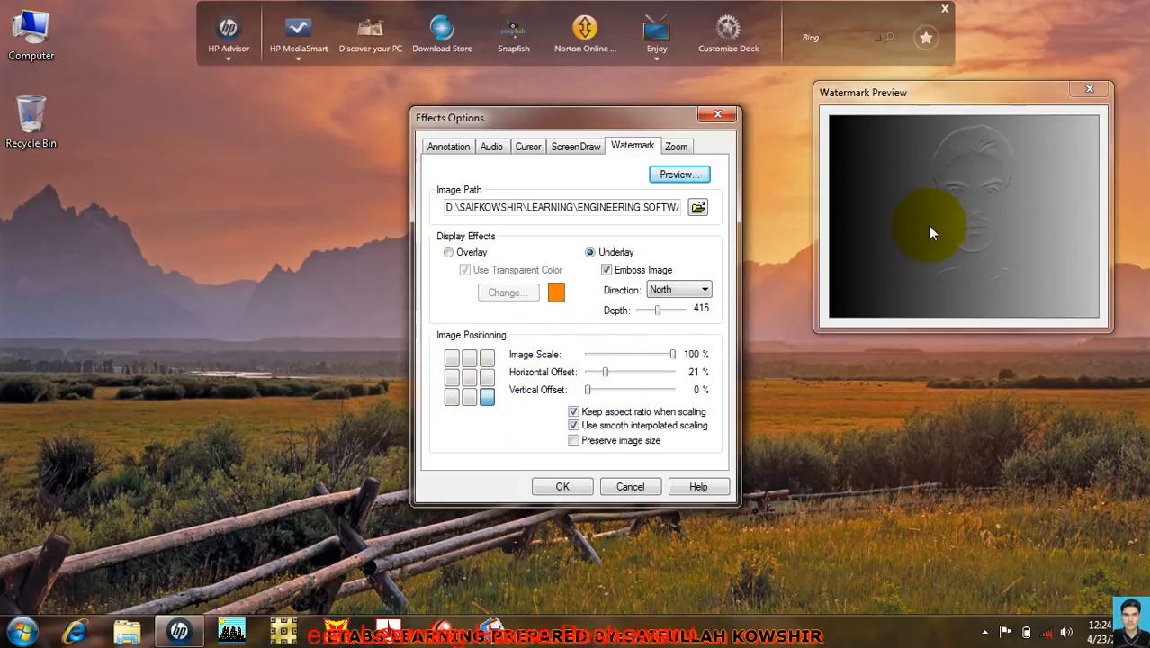
Anchor the watermark at the top centre of the frame and reduce its image scale to 4%
left_click(469, 397)
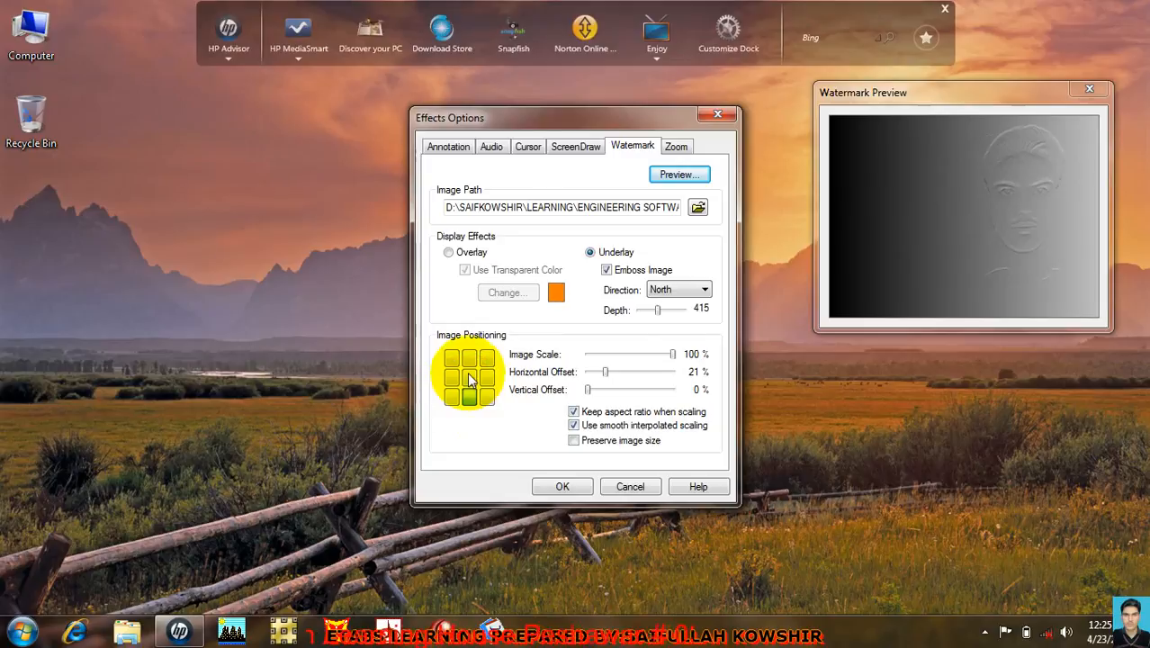
left_click(469, 358)
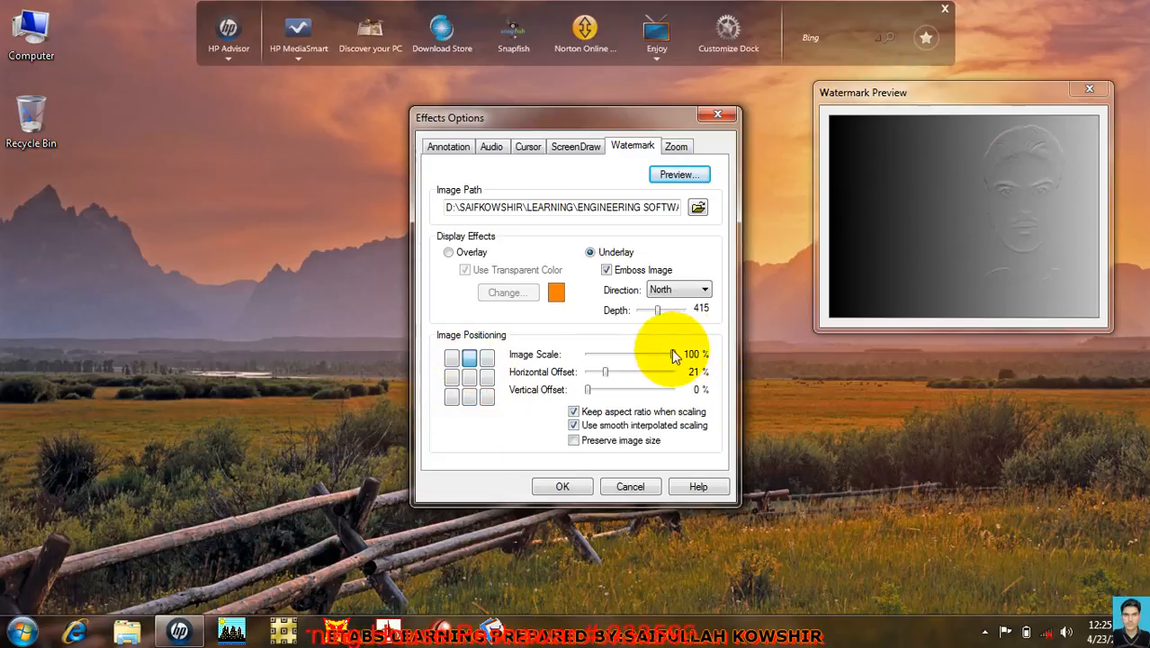
left_click_drag(673, 354, 588, 356)
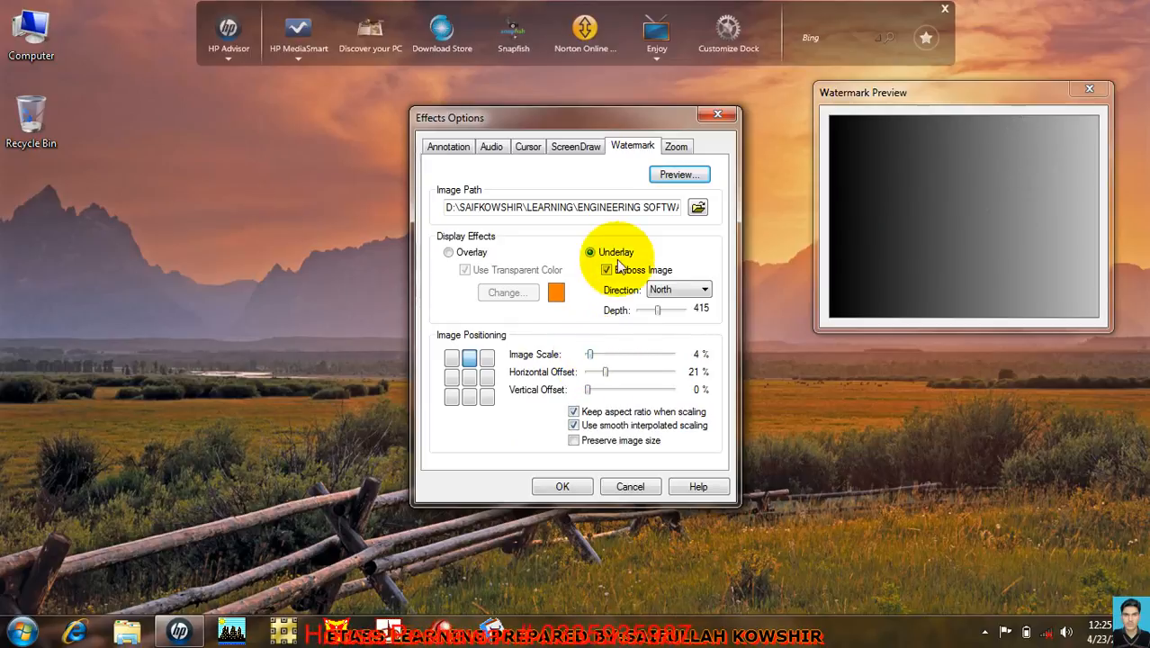
Switch the watermark to Overlay at 23% image scale and anchor it in the frame's bottom-right corner
left_click(448, 253)
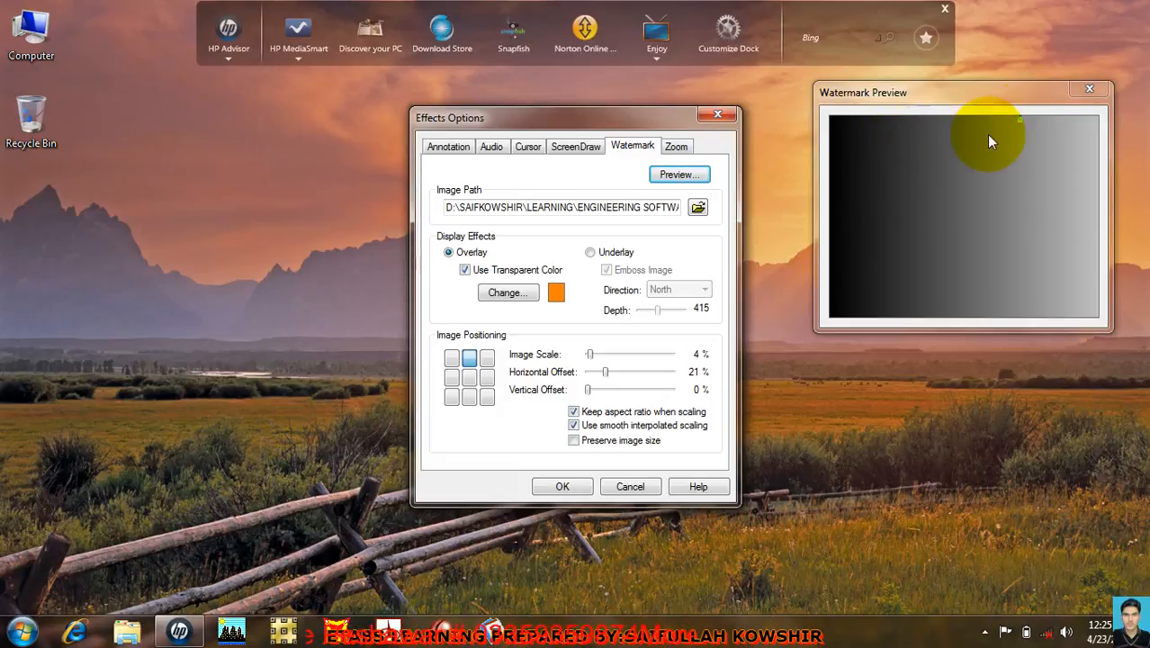
left_click_drag(588, 353, 603, 352)
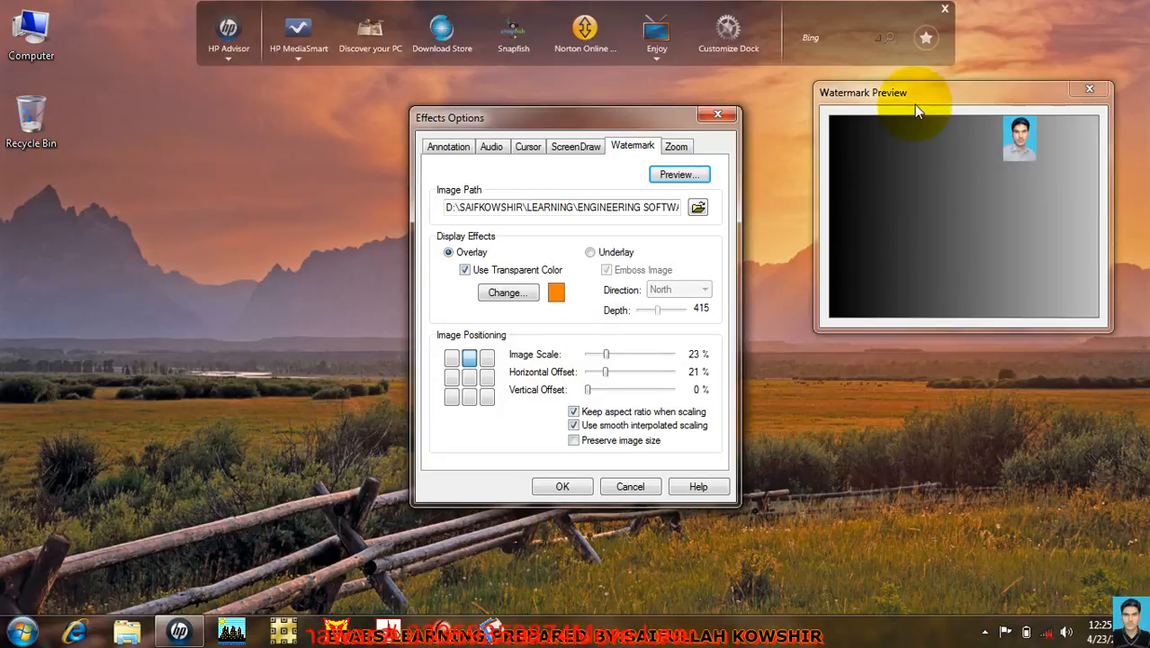
left_click(468, 378)
left_click(468, 396)
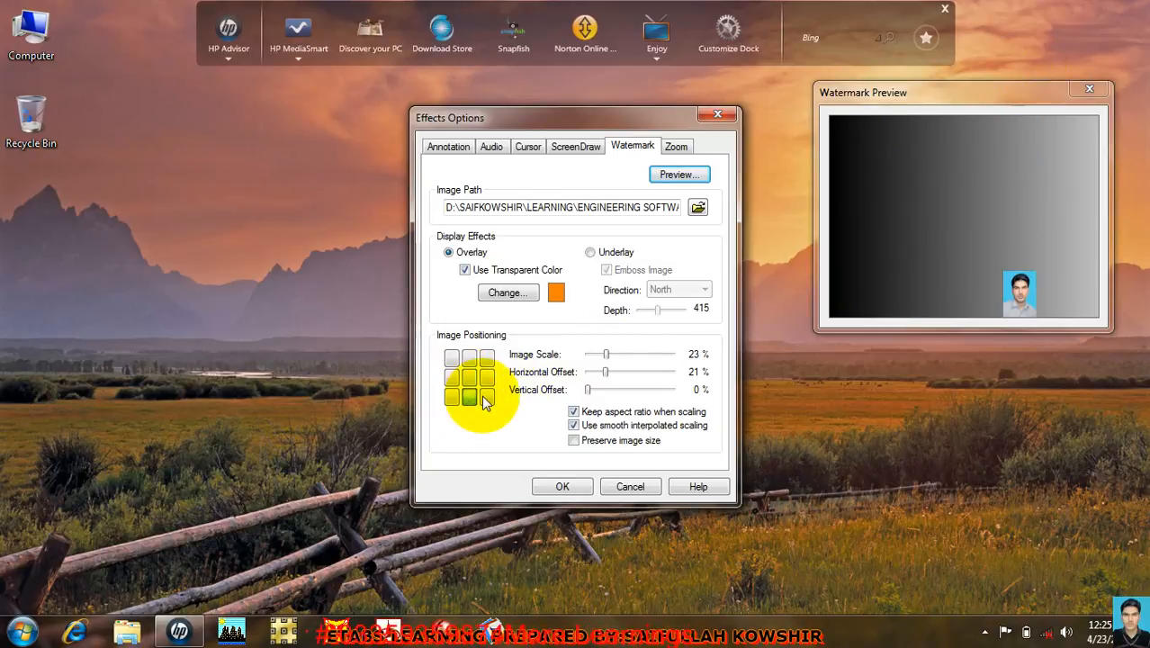
left_click(486, 396)
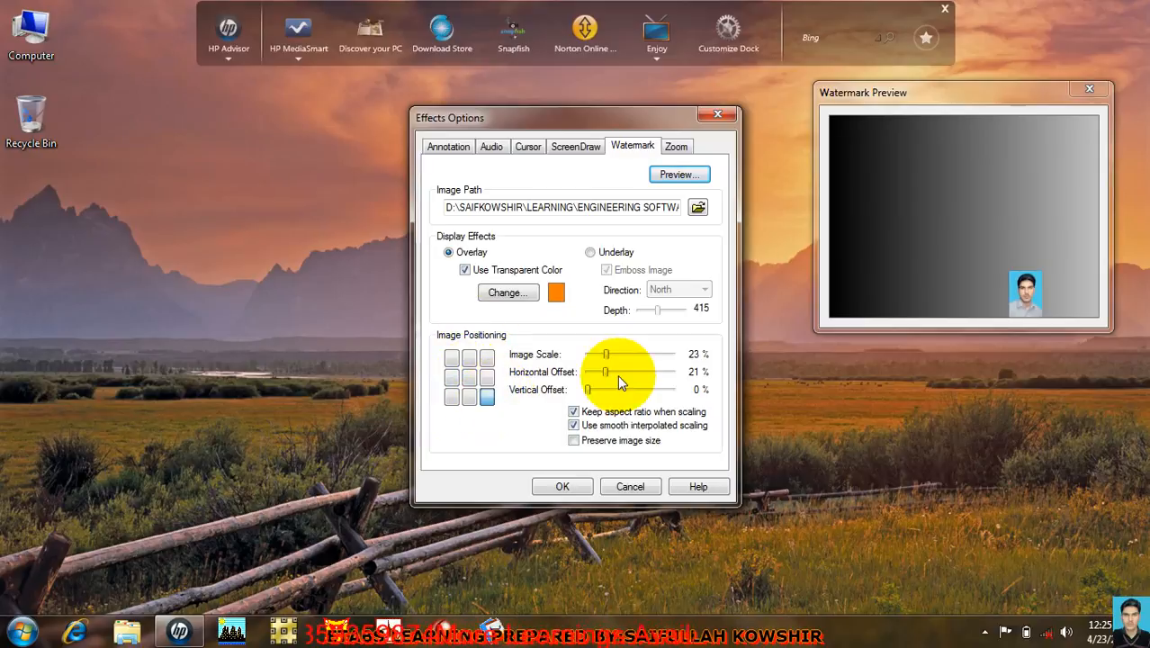
Set the watermark's horizontal offset to 0% and try several anchor positions, ending at the bottom centre of the frame
left_click_drag(608, 373, 577, 378)
left_click(468, 358)
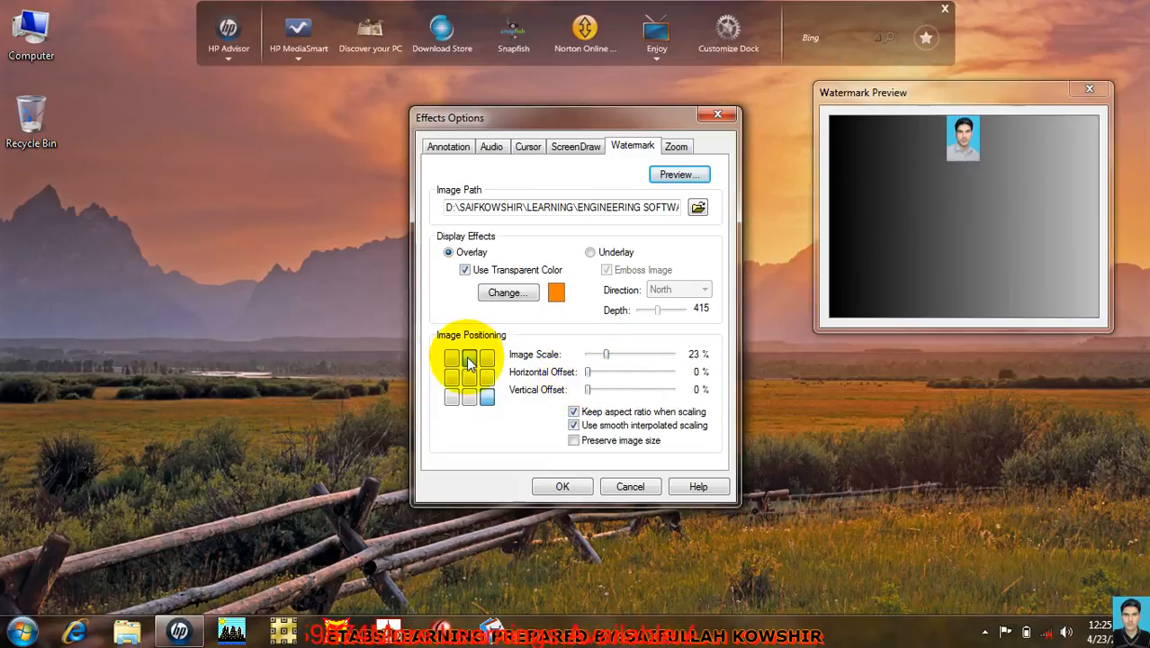
left_click(486, 379)
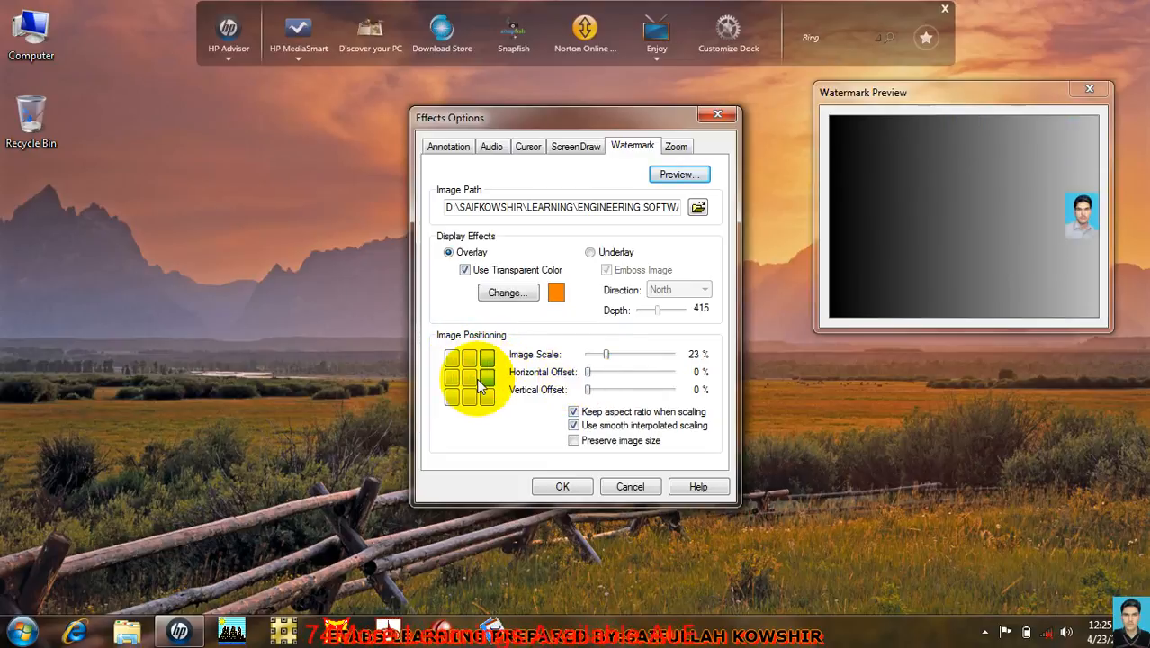
left_click(468, 379)
left_click(467, 397)
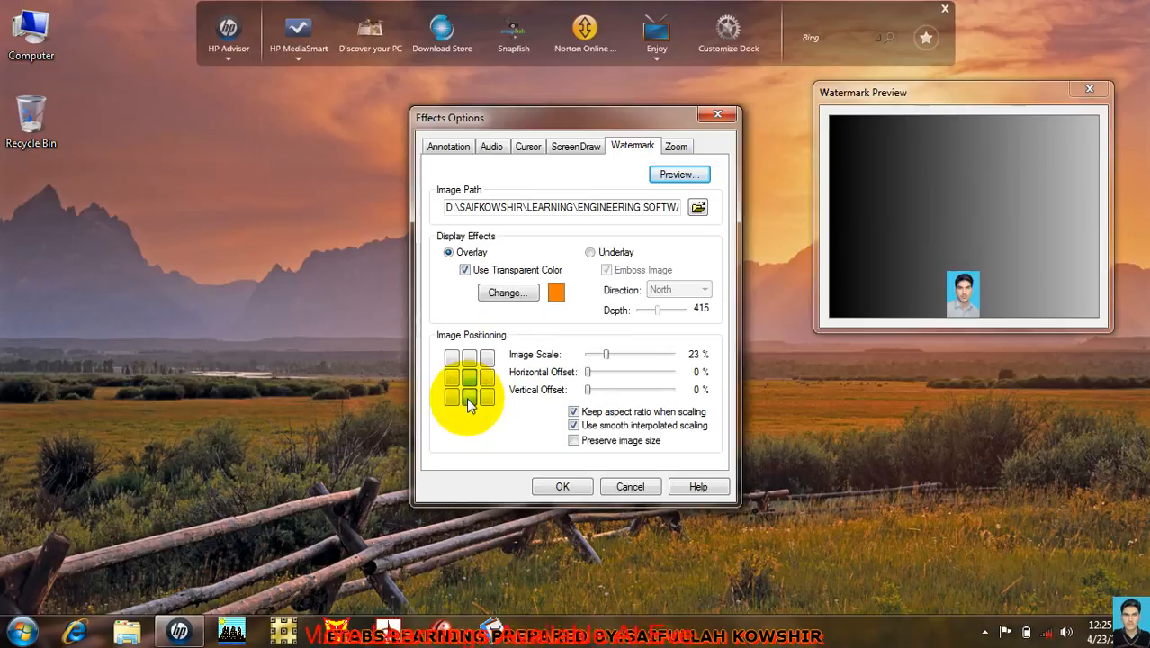
Try the watermark's Preserve image size and smooth interpolated scaling options, and restore both to their original state
left_click(573, 440)
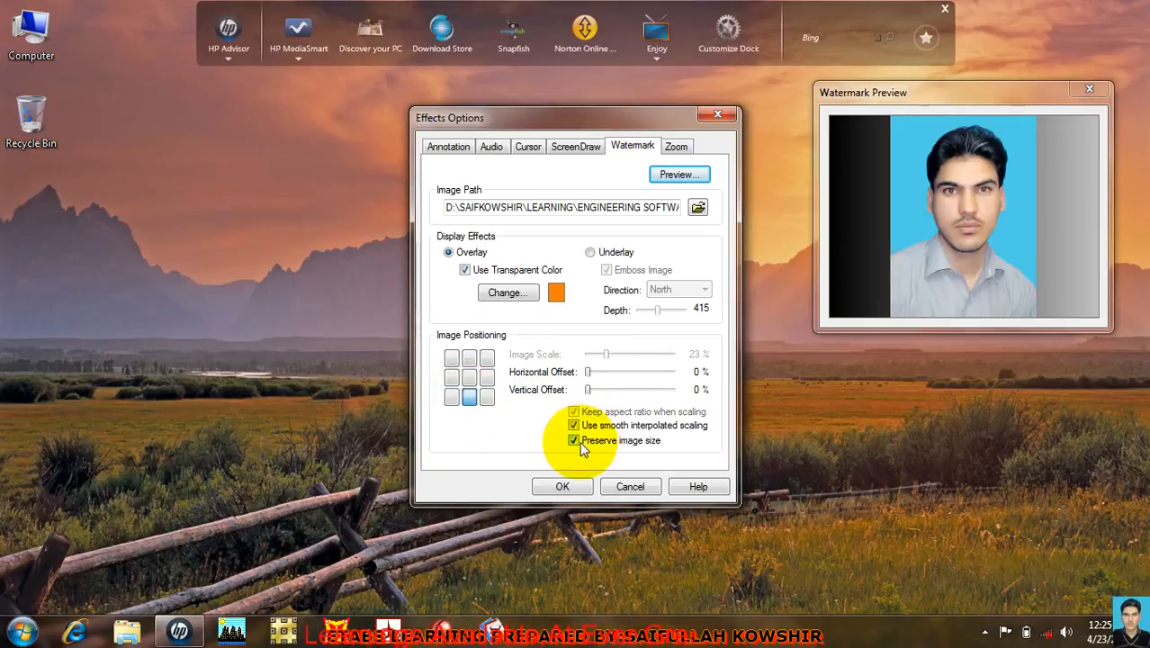
left_click(574, 440)
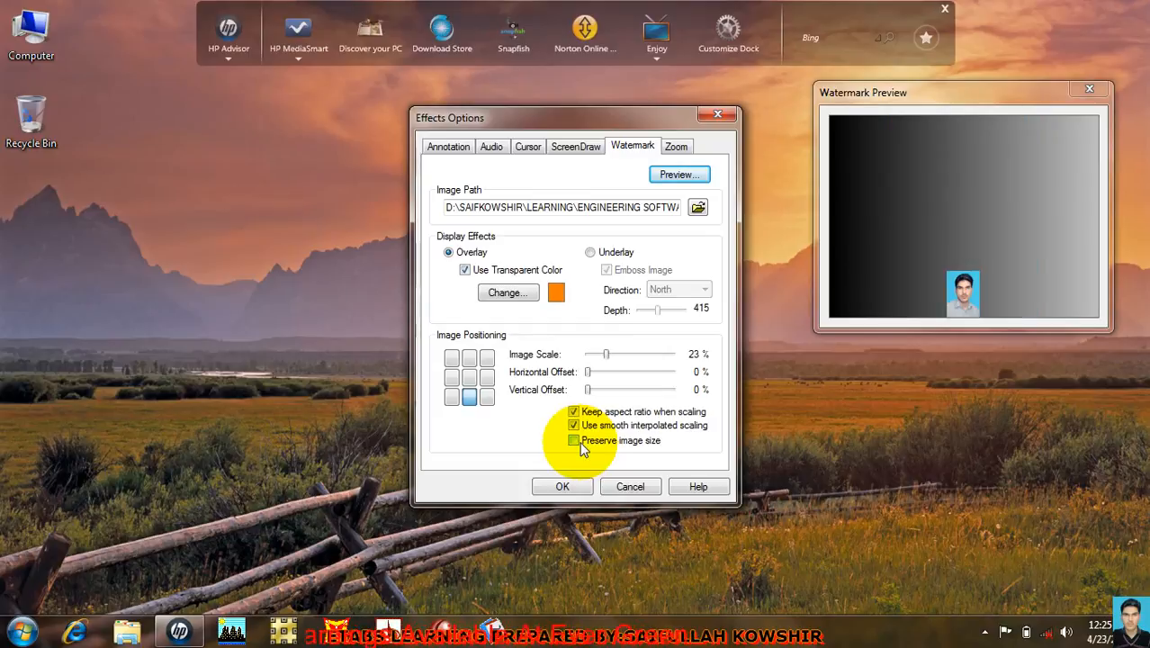
left_click(574, 425)
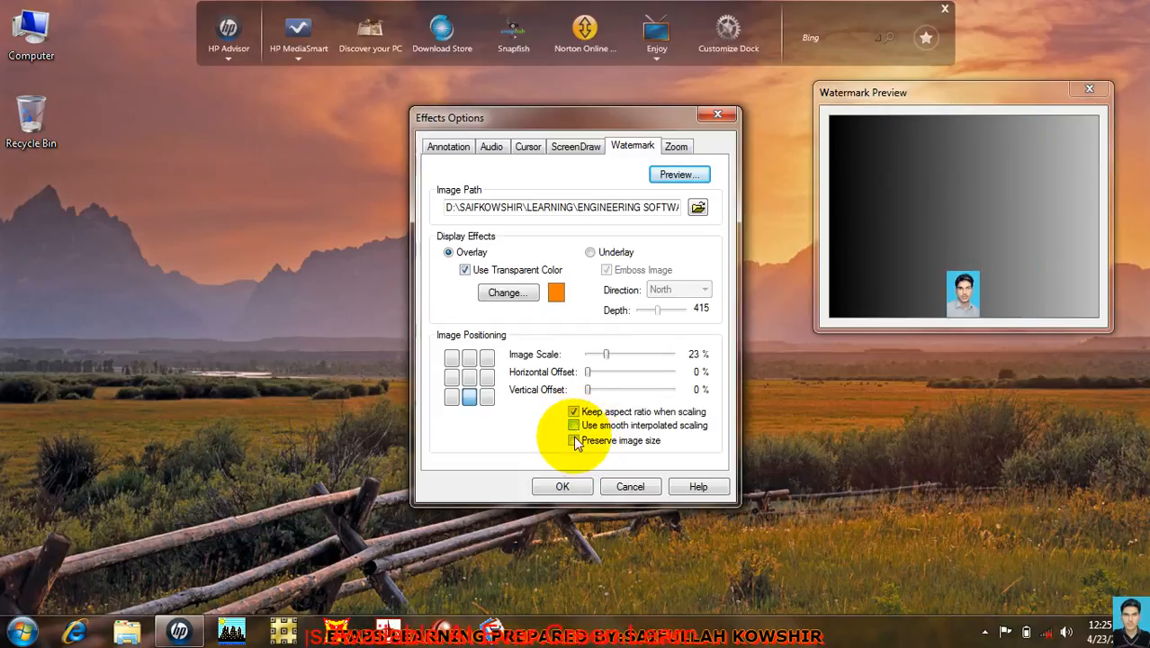
left_click(574, 441)
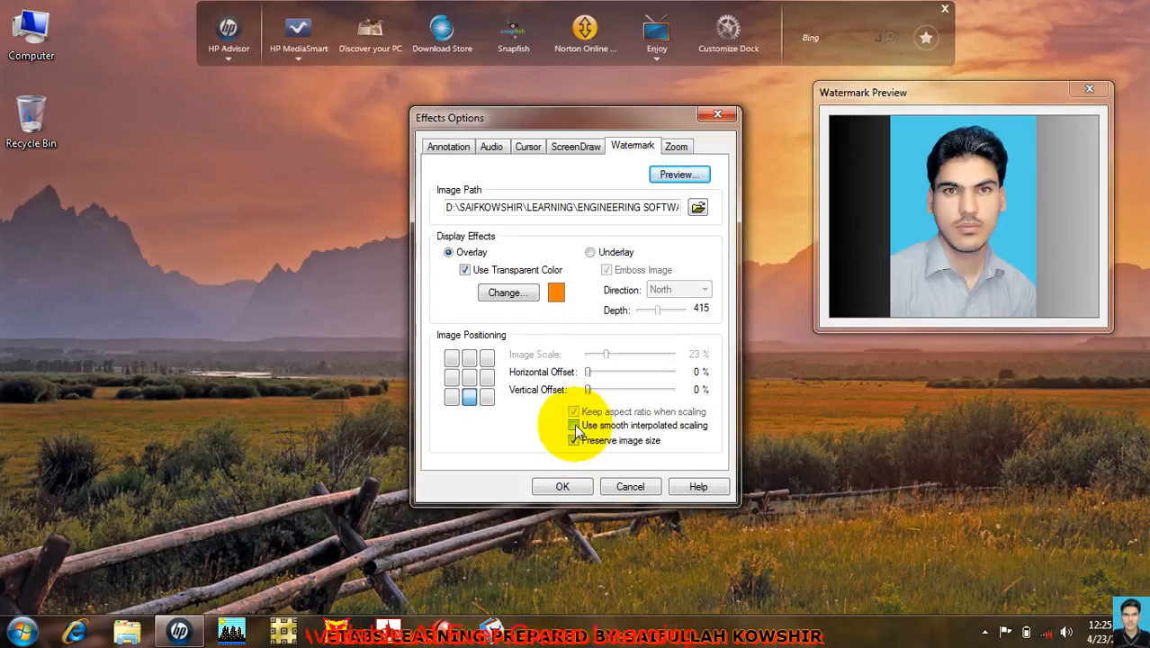
left_click(574, 425)
left_click(574, 426)
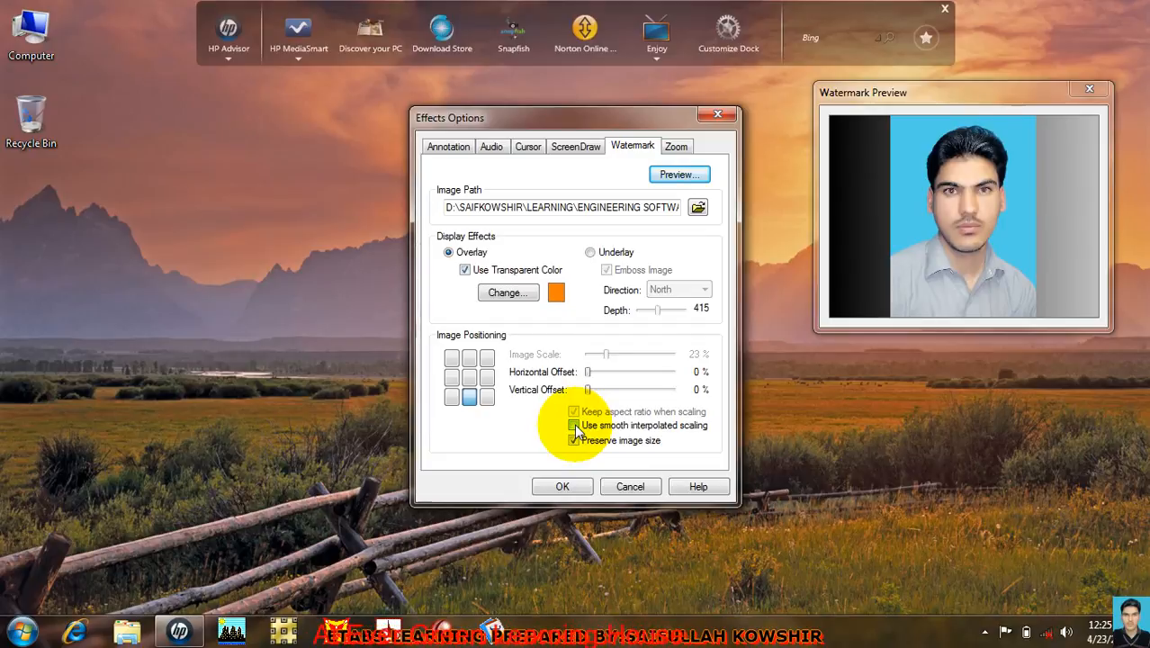
left_click(575, 426)
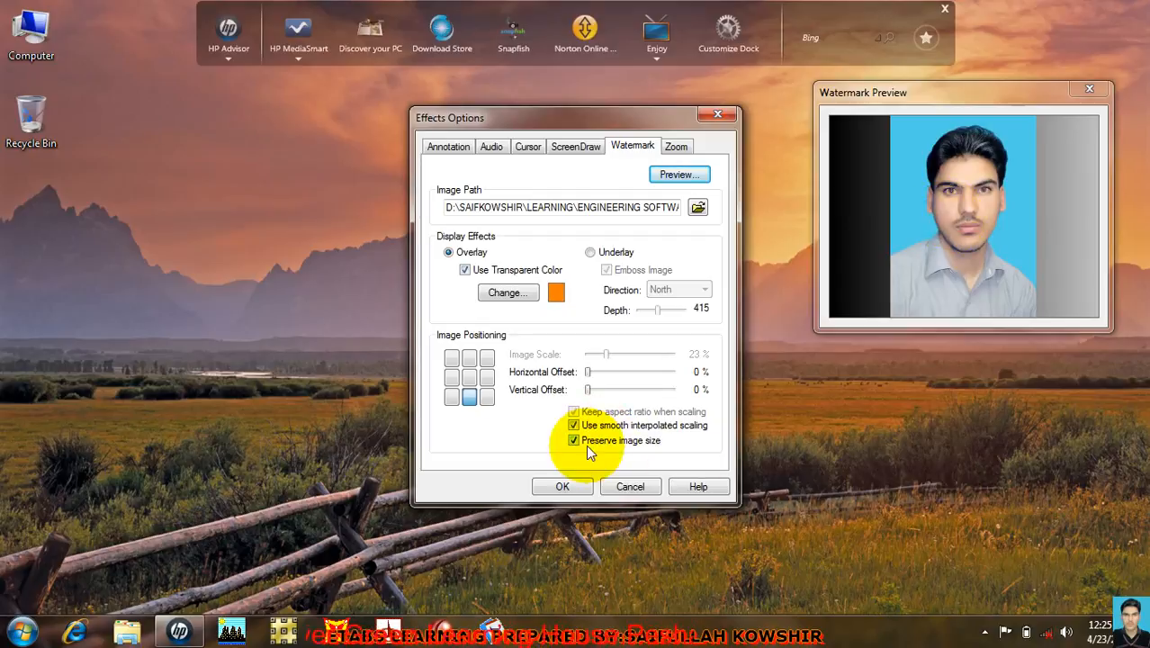
left_click(574, 439)
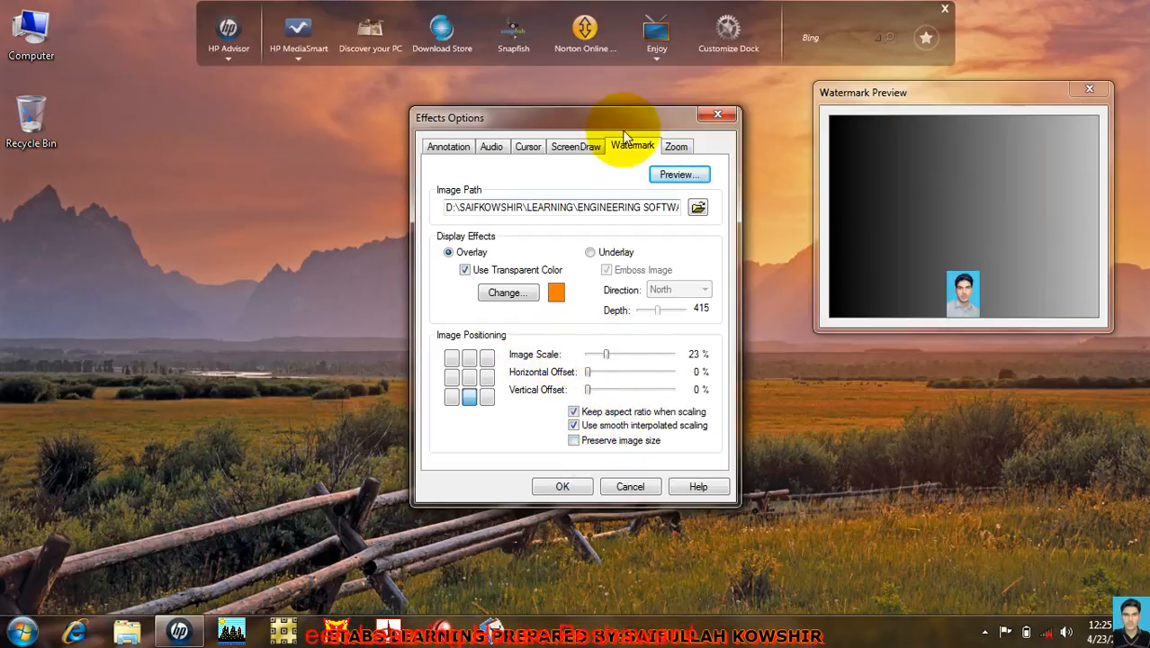
Examine the tool and colour choices available in the ScreenDraw settings
left_click(580, 149)
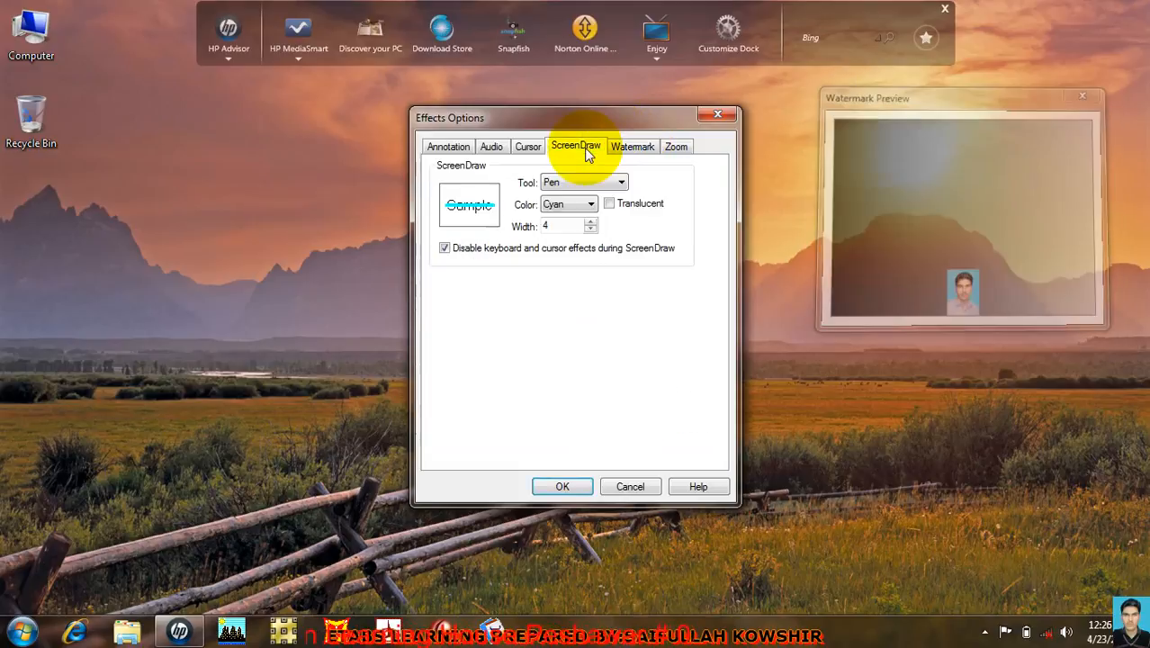
left_click(559, 181)
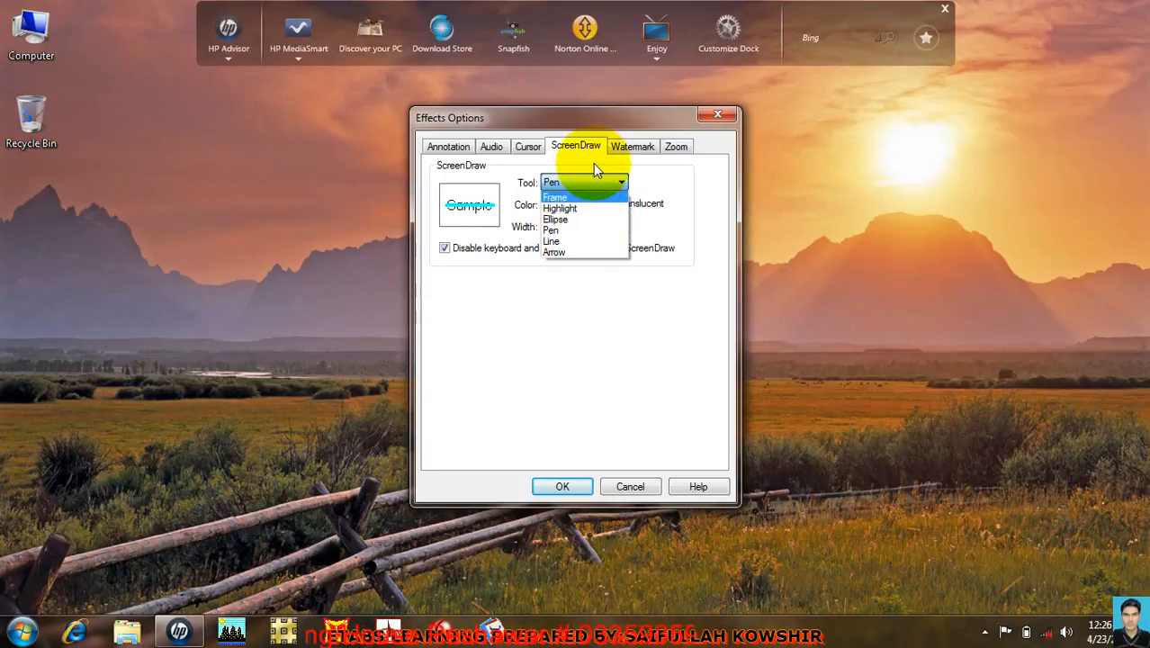
left_click(589, 183)
left_click(589, 205)
left_click(587, 209)
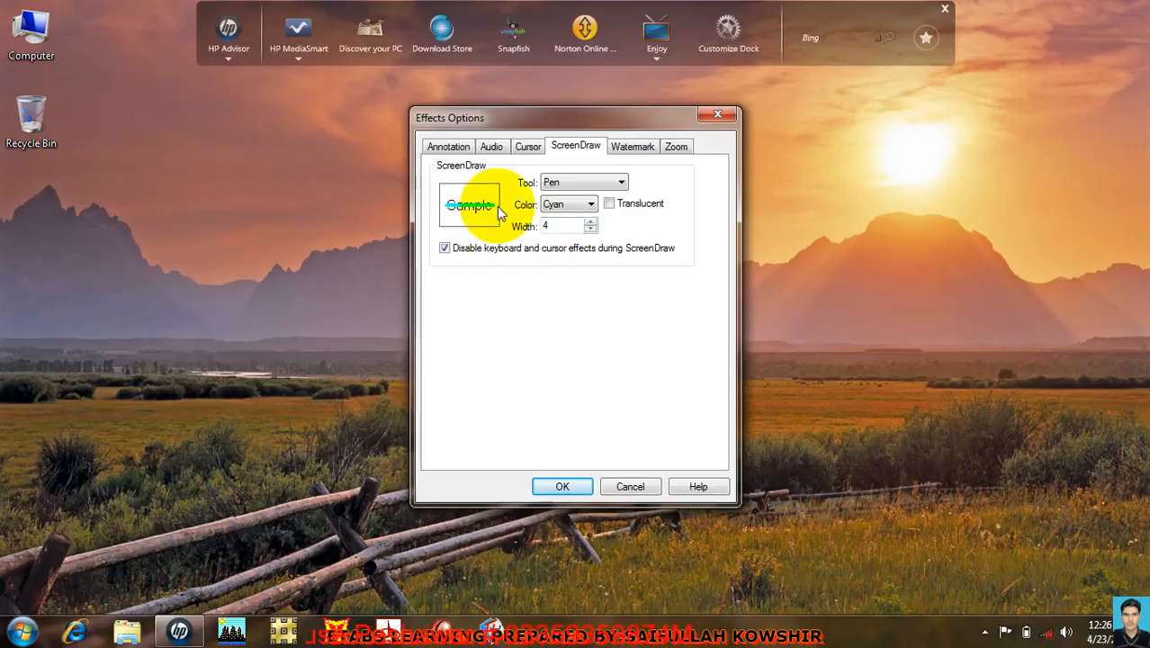
left_click(976, 196)
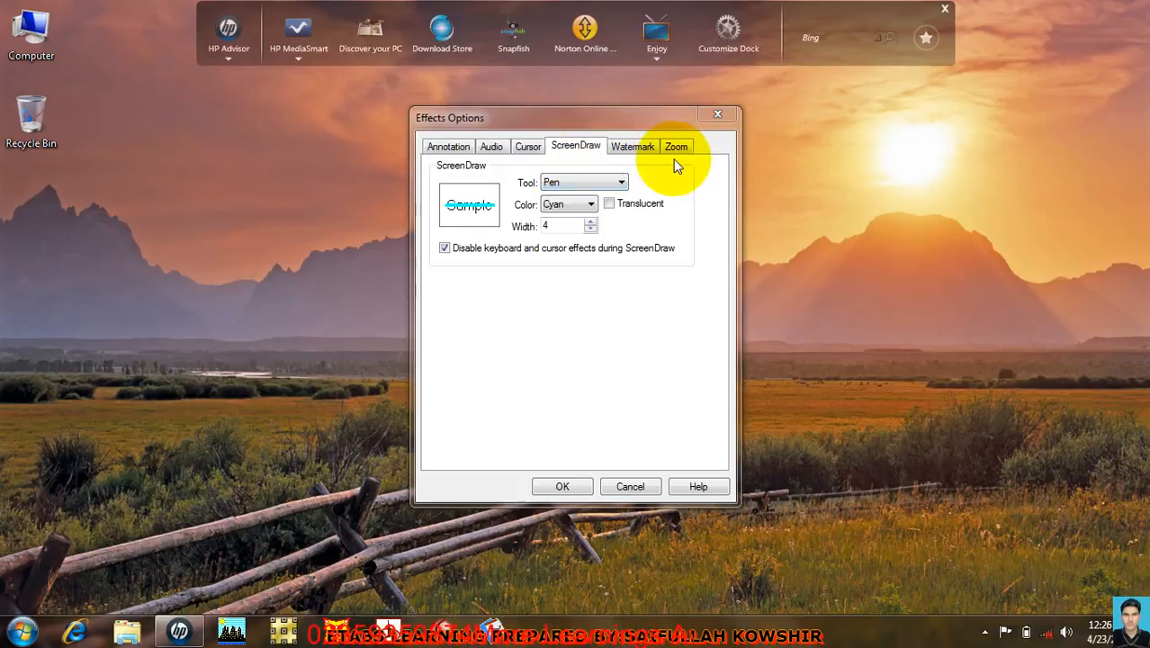
Try the Frame tool in the ScreenDraw settings and switch back to the Pen tool
left_click(560, 182)
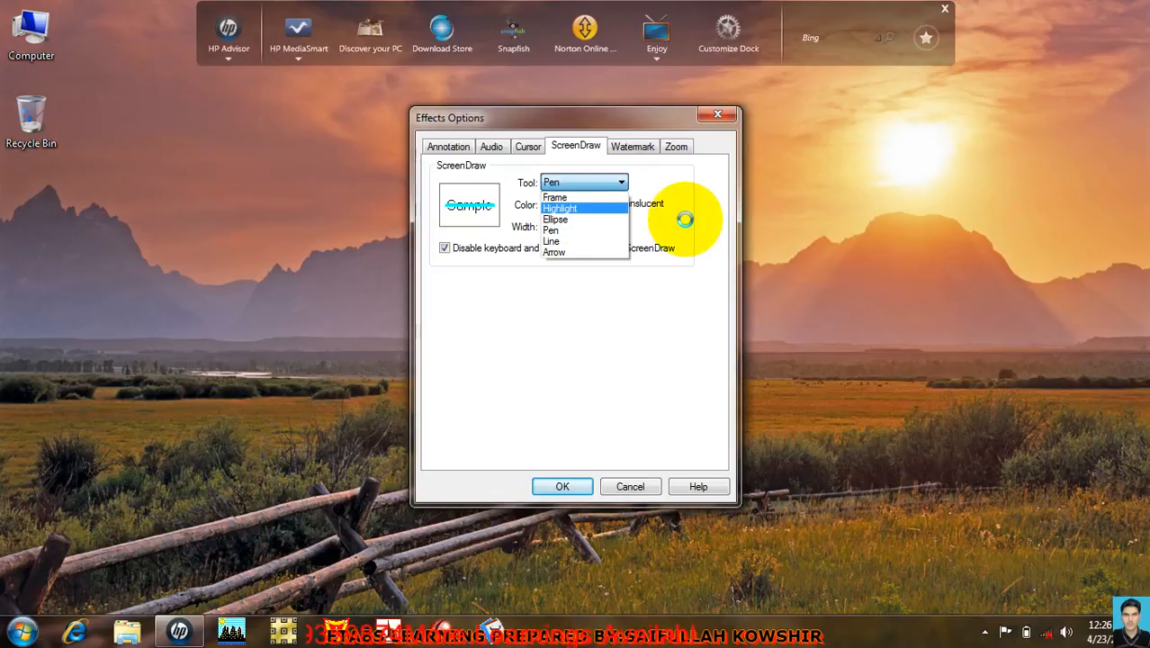
left_click(576, 197)
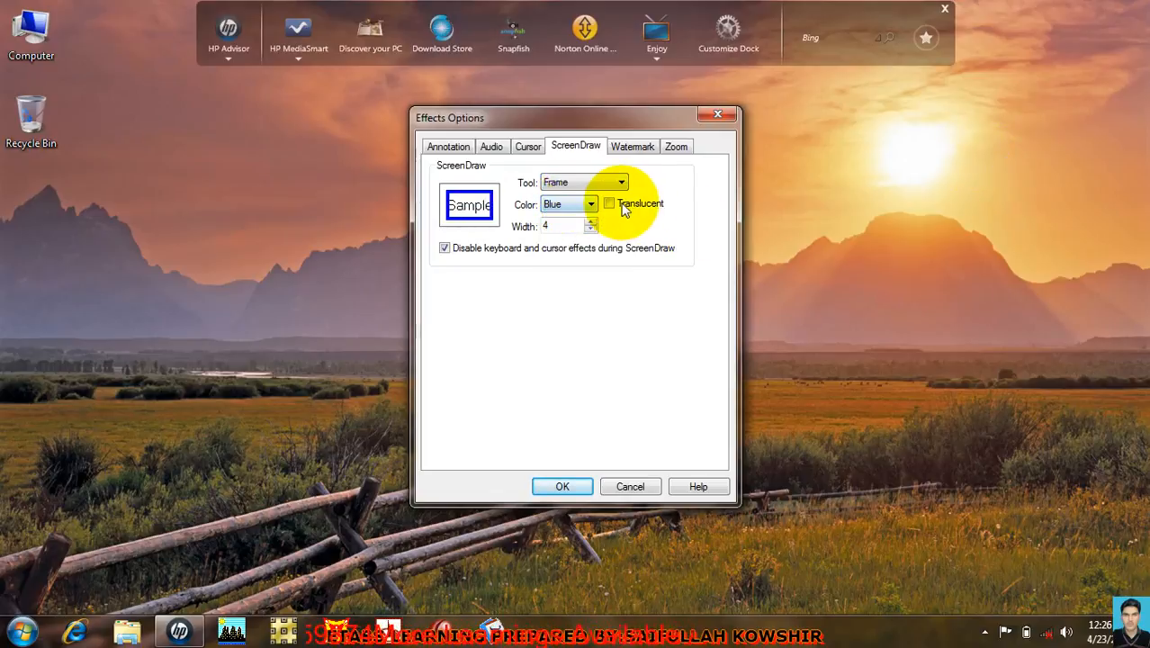
left_click(571, 182)
left_click(570, 232)
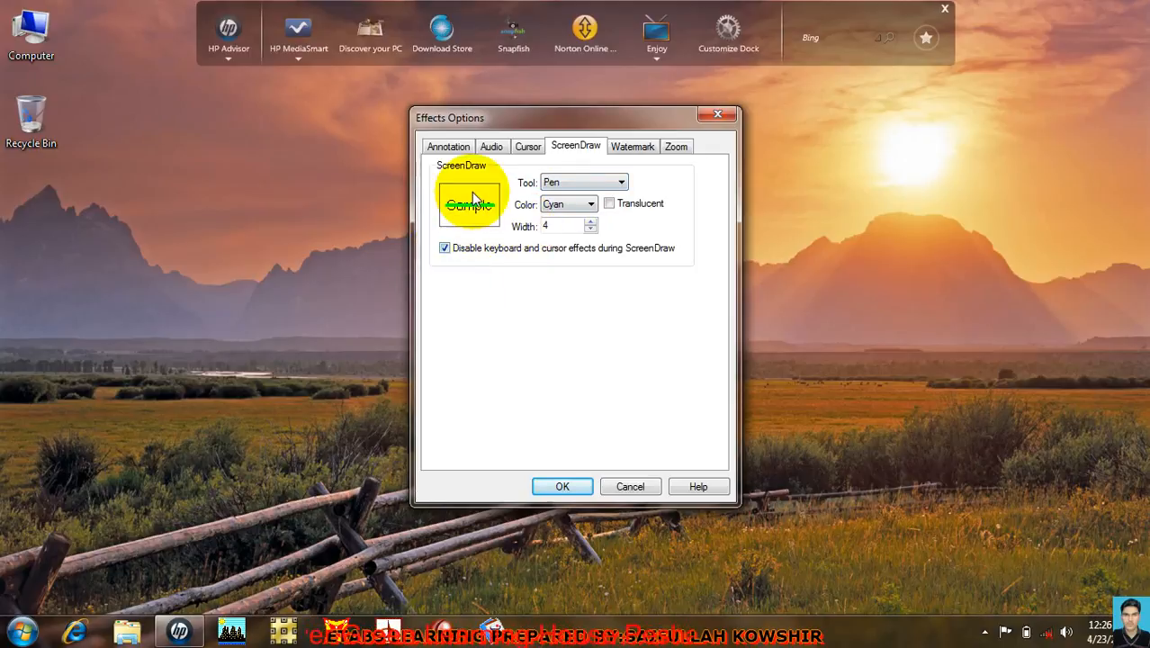
Replace the actual recording cursor with the custom cursor Arrow 1 in the cursor effects setup
left_click(531, 148)
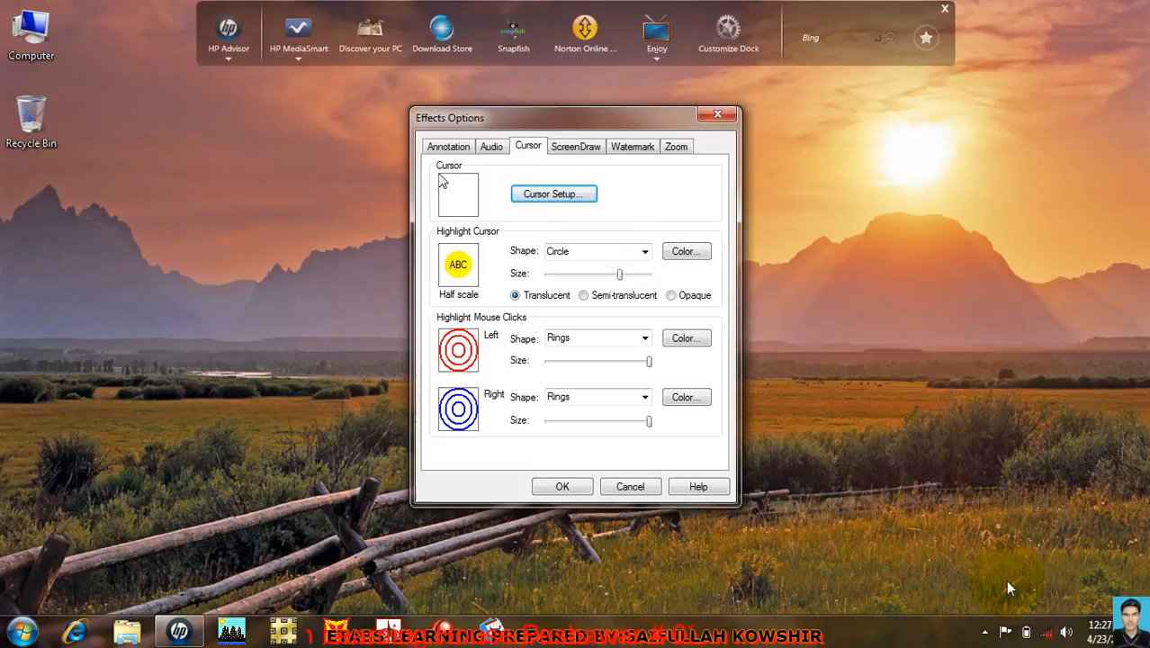
left_click(985, 632)
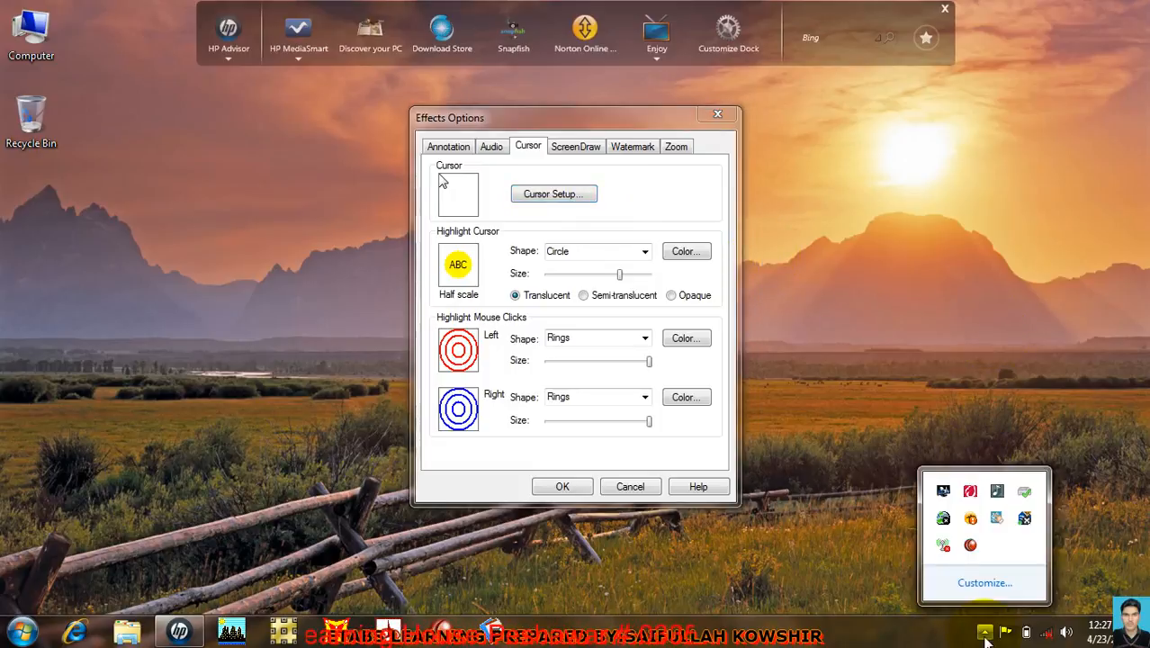
left_click(805, 514)
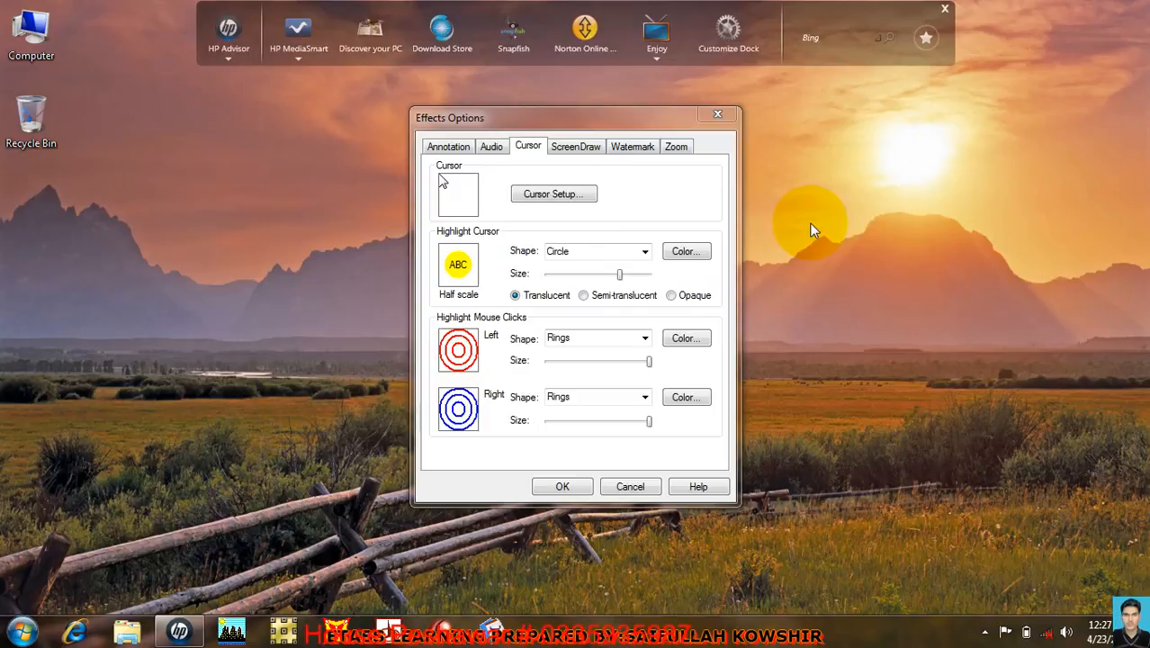
left_click(556, 192)
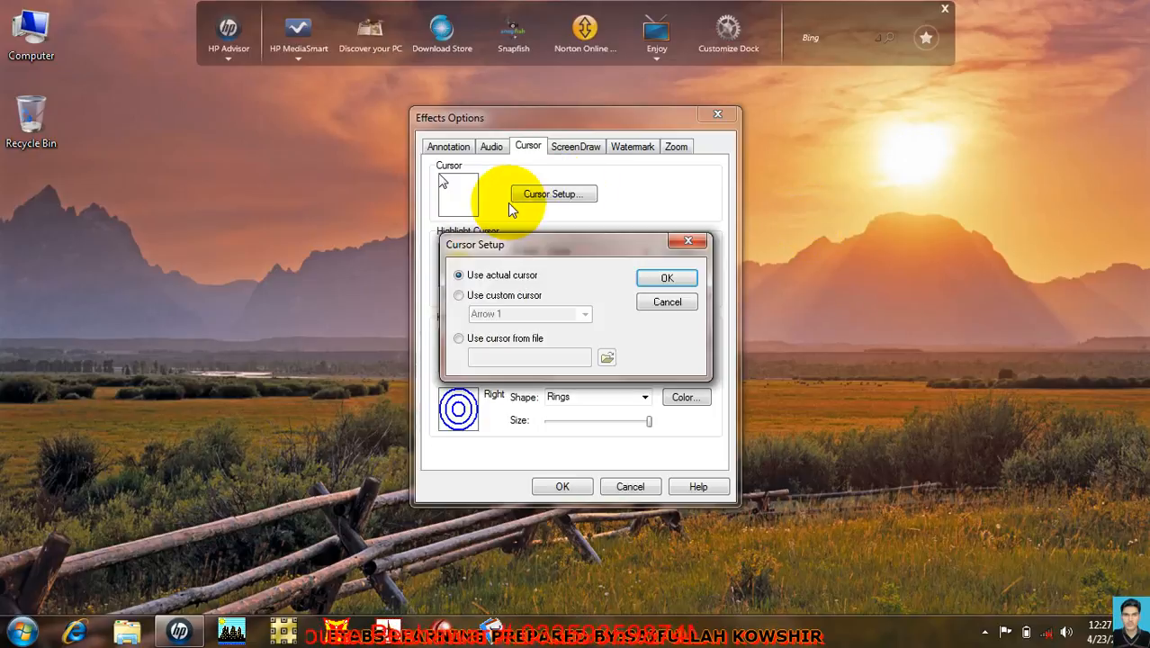
left_click(460, 295)
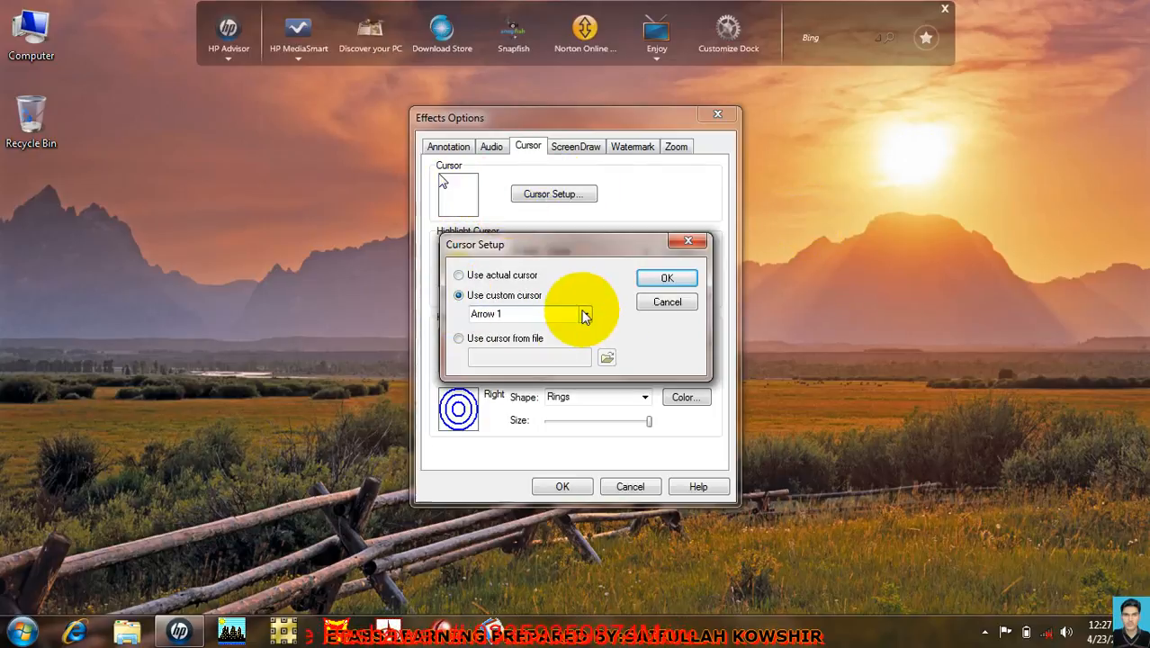
left_click(665, 278)
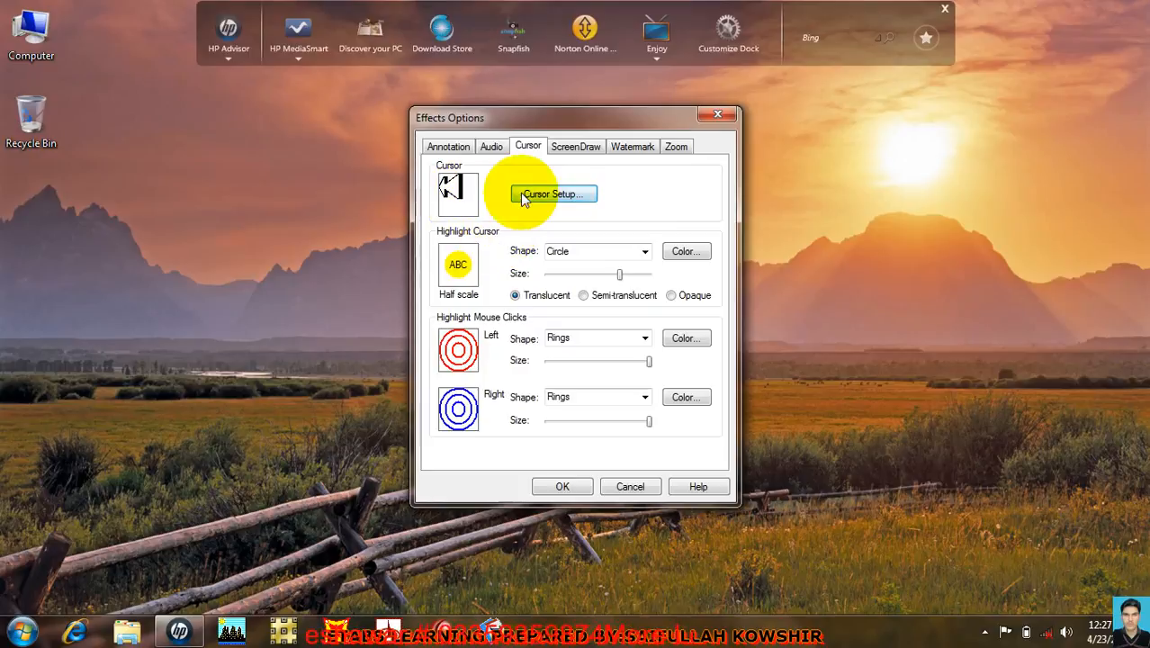
Change the custom recording cursor to Hand 1
left_click(524, 196)
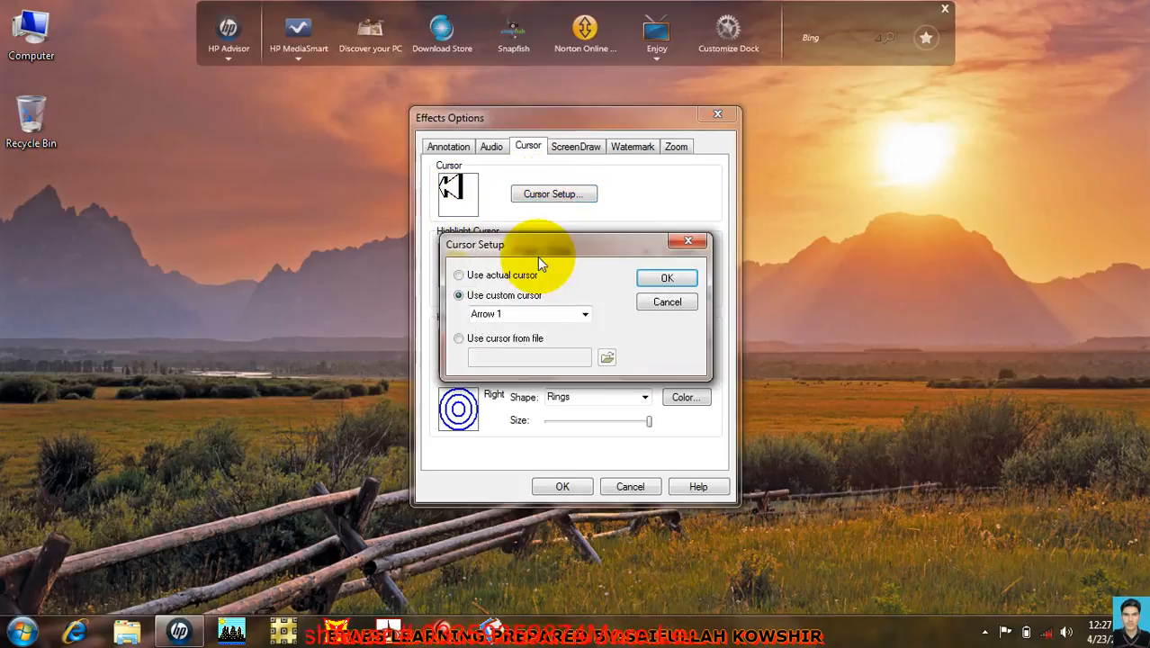
left_click(578, 317)
left_click(519, 353)
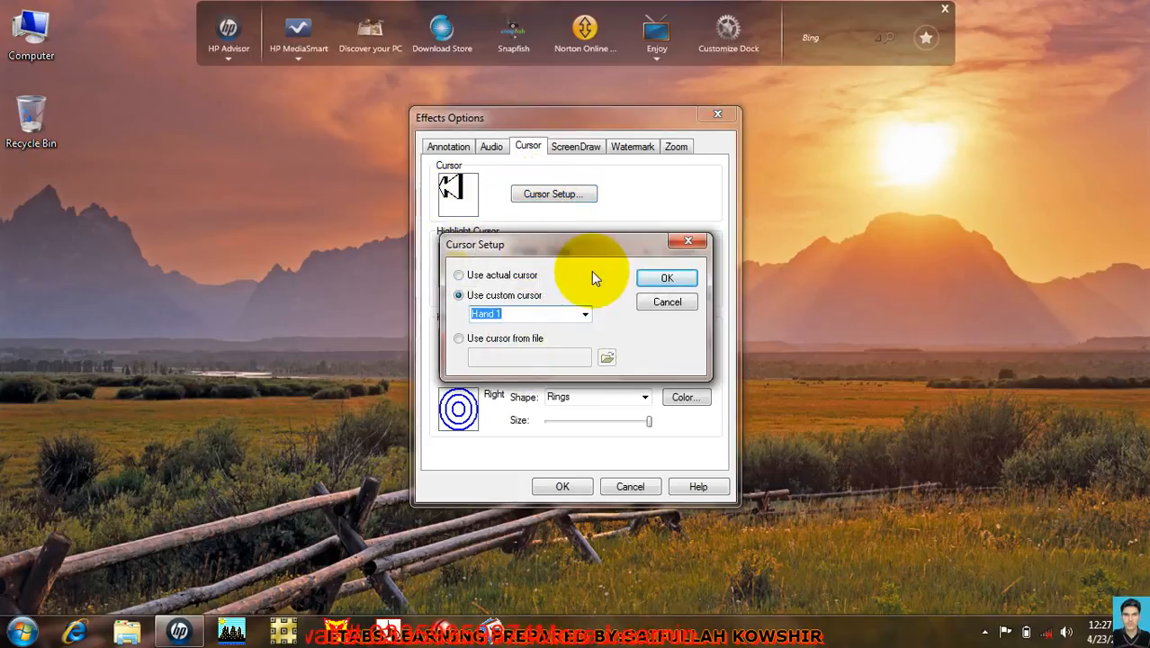
left_click(666, 278)
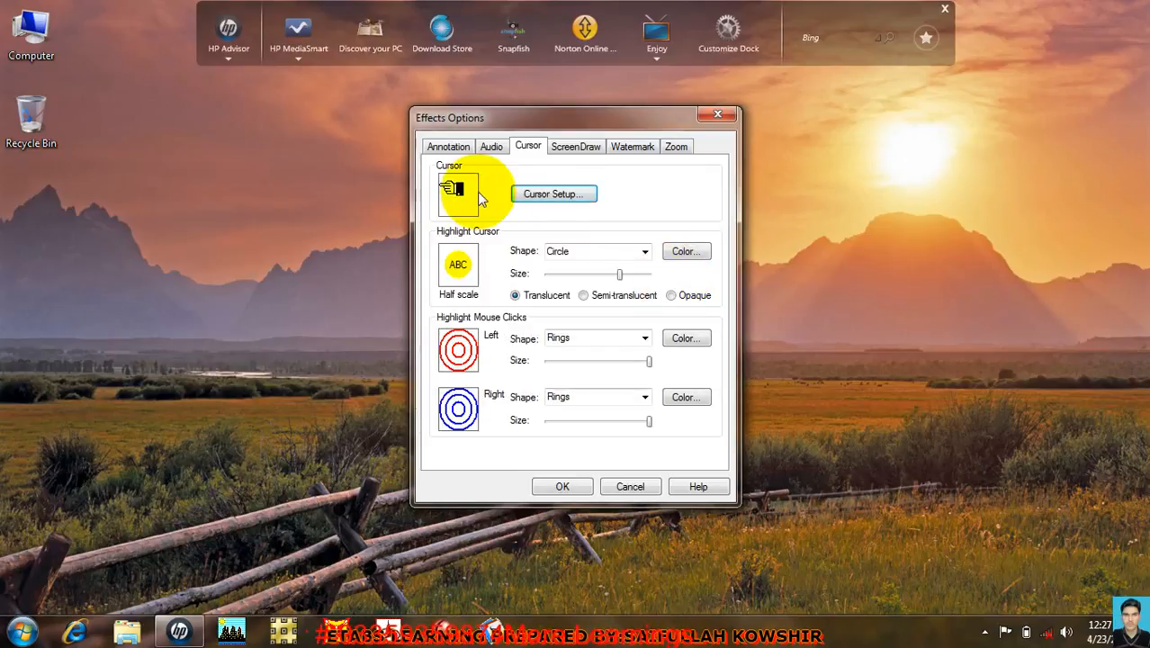
Switch the custom recording cursor to Hand 2
left_click(540, 193)
left_click(584, 314)
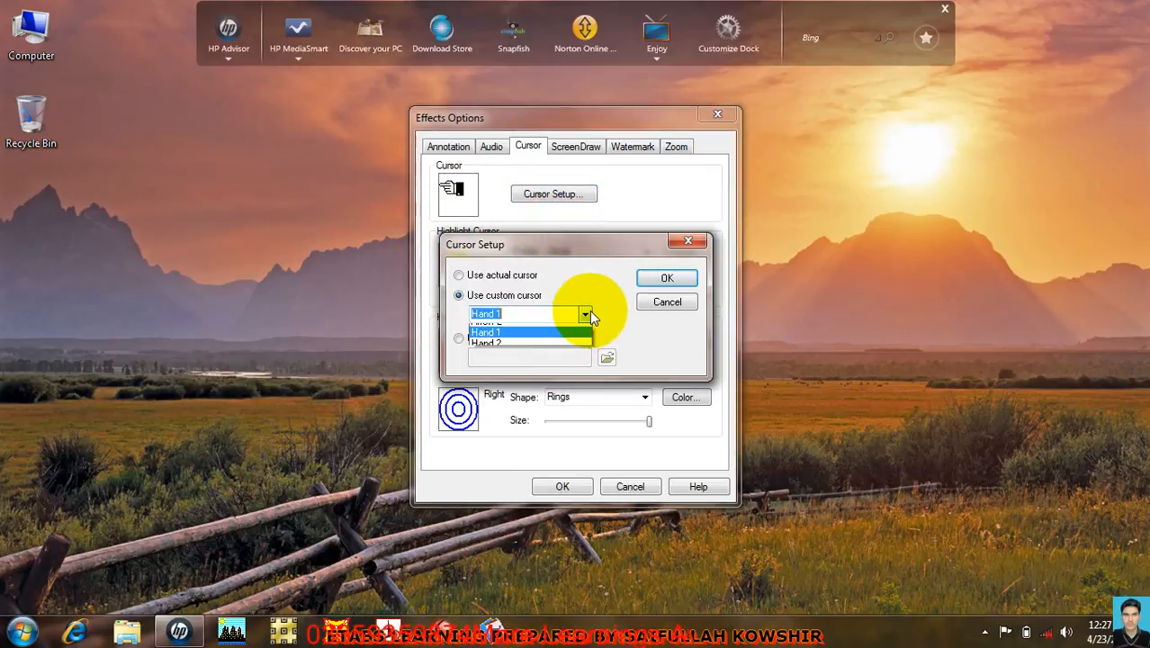
left_click(514, 363)
left_click(662, 278)
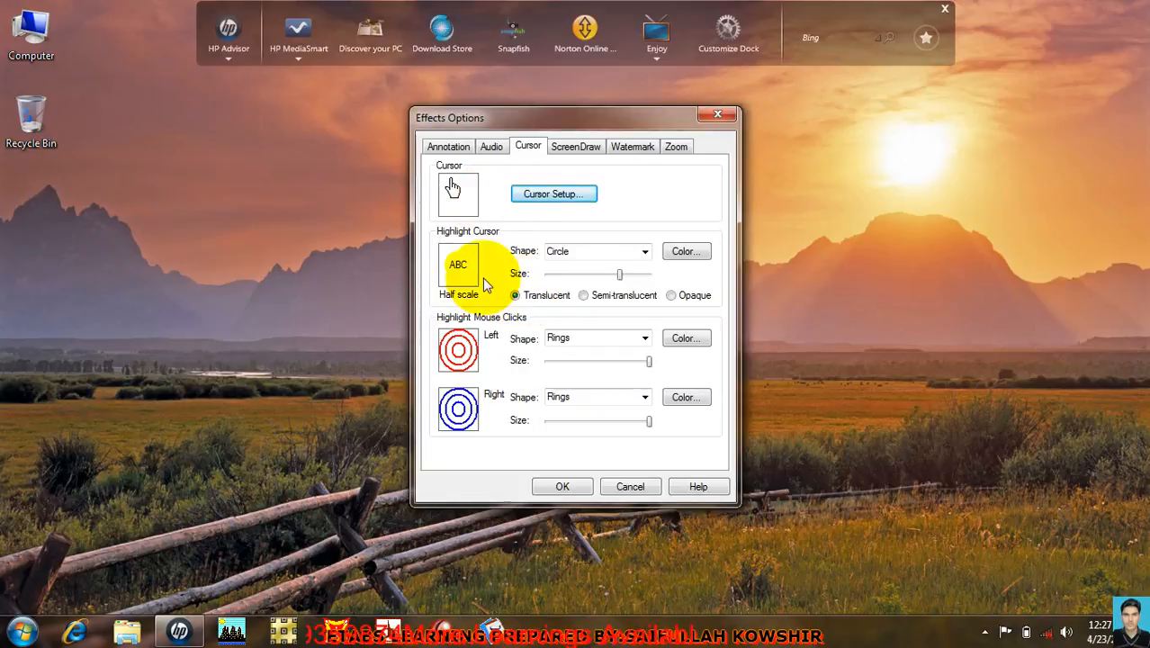
Try Rounded Rectangle as the cursor highlight shape and settle on Ellipse
left_click(645, 252)
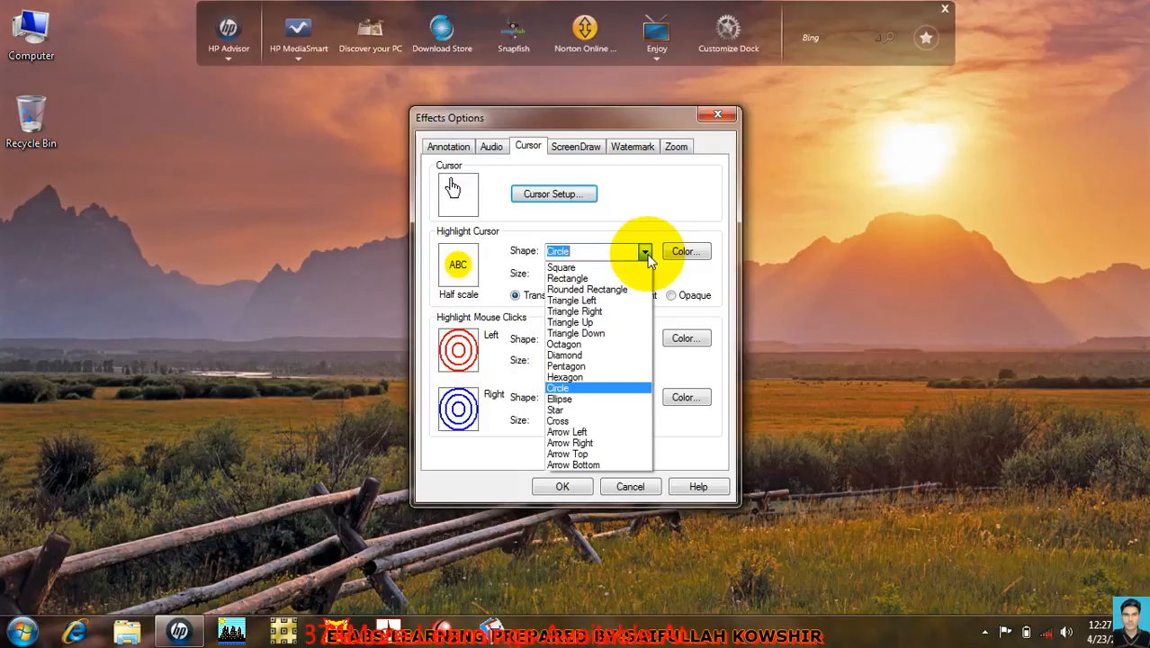
left_click(584, 286)
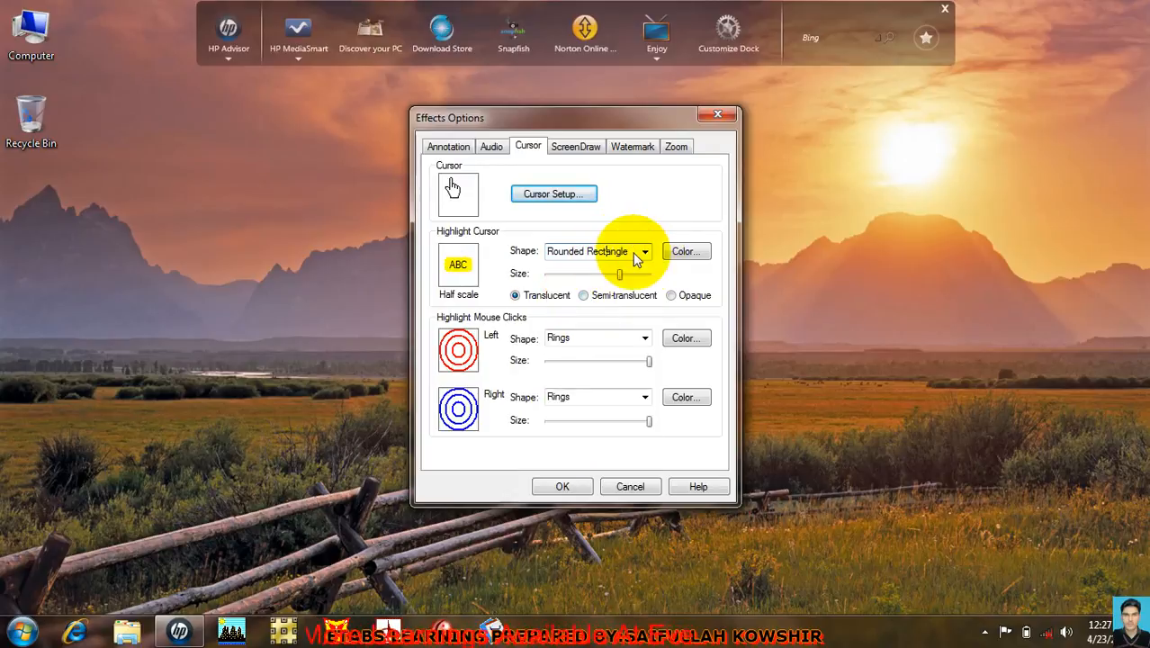
left_click(644, 252)
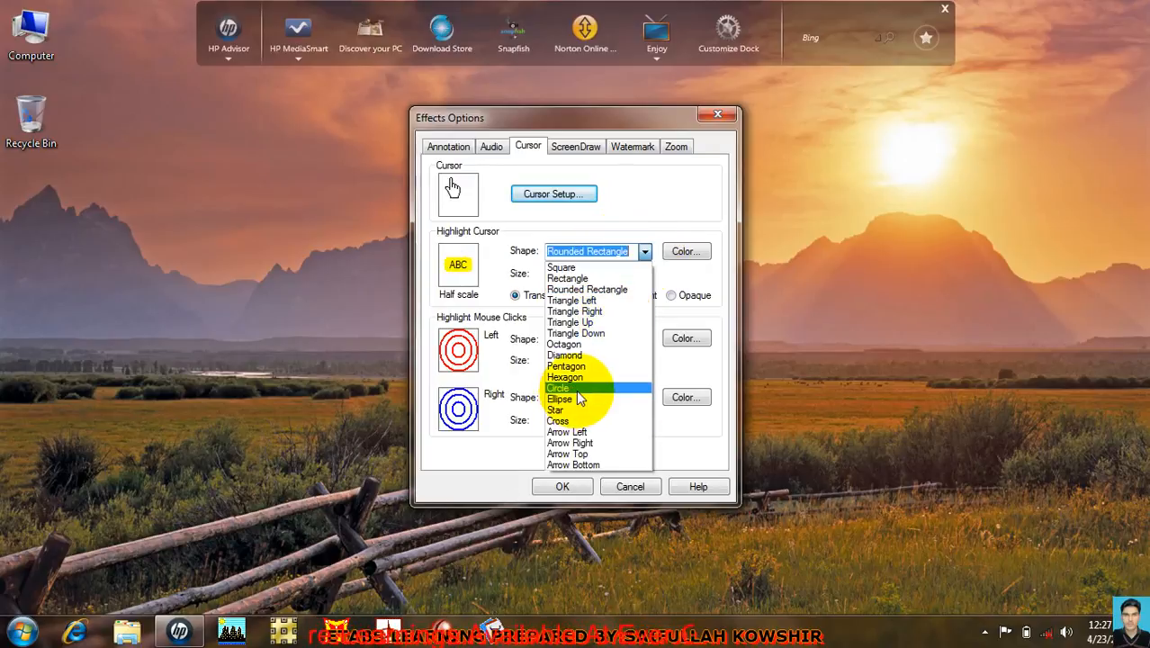
left_click(578, 398)
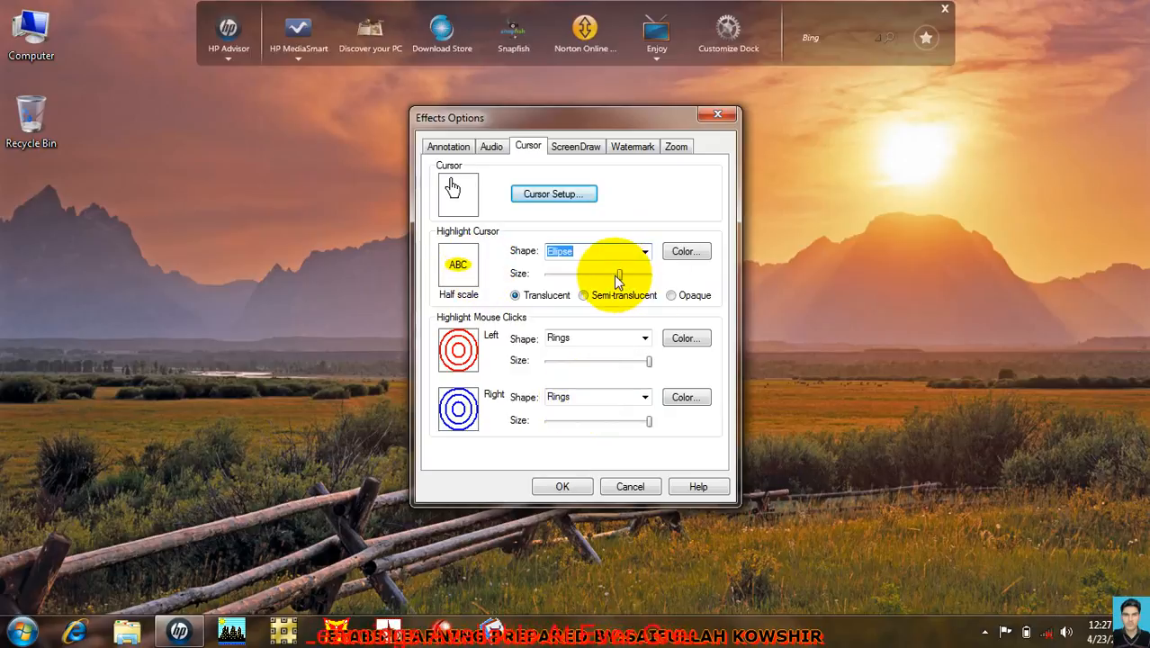
Enlarge the cursor highlight and try its Semi-translucent and Opaque styles, returning to Translucent
left_click_drag(618, 275, 641, 275)
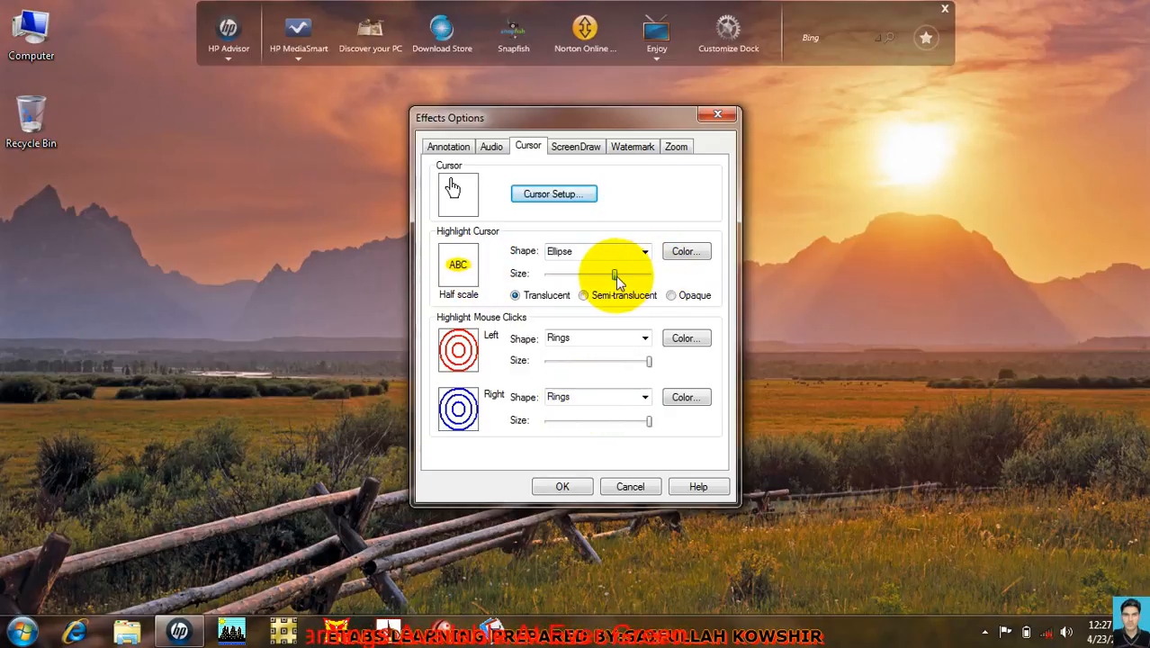
left_click(584, 297)
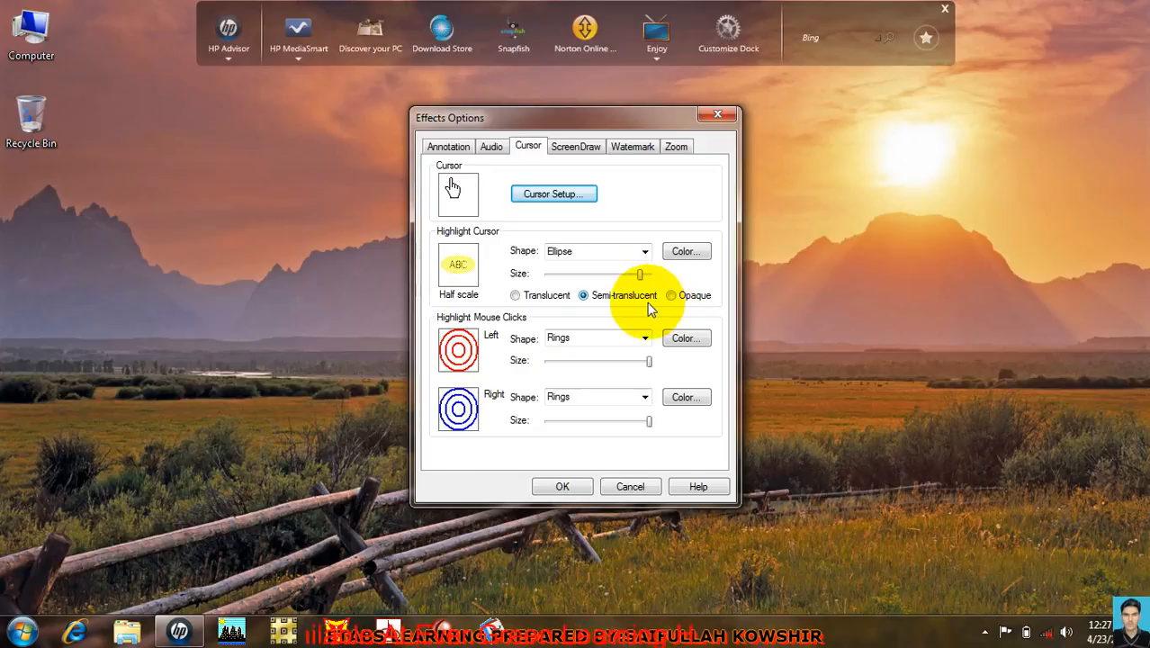
left_click(672, 296)
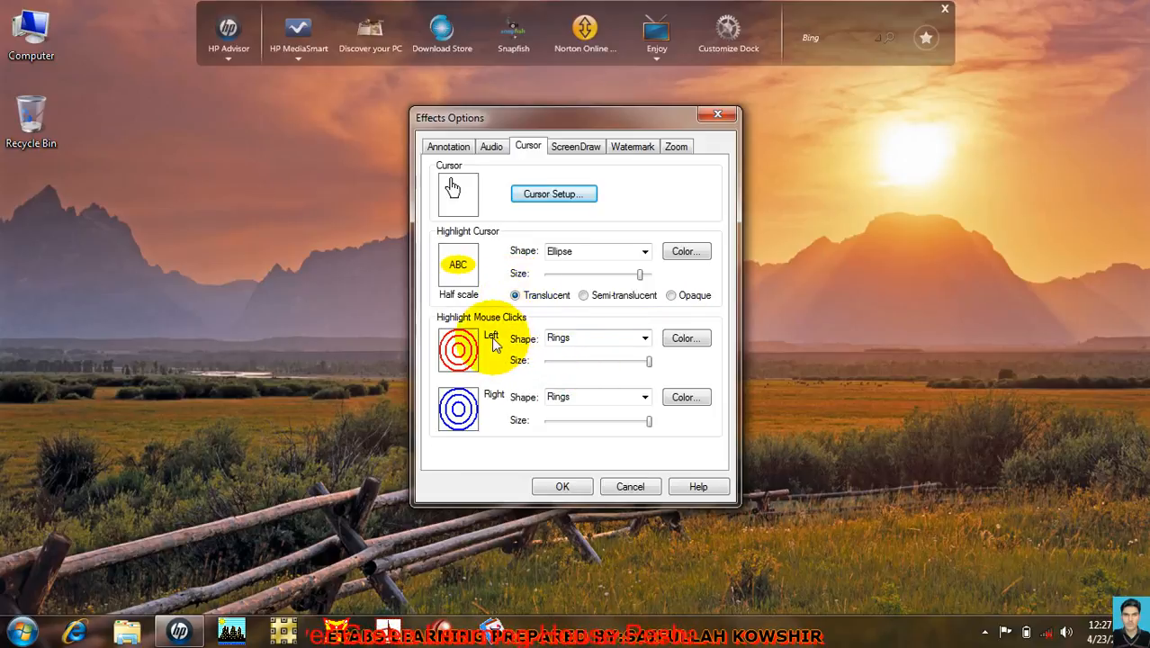
Try Circle as the left-click highlight shape and return to Rings
left_click(644, 338)
left_click(578, 365)
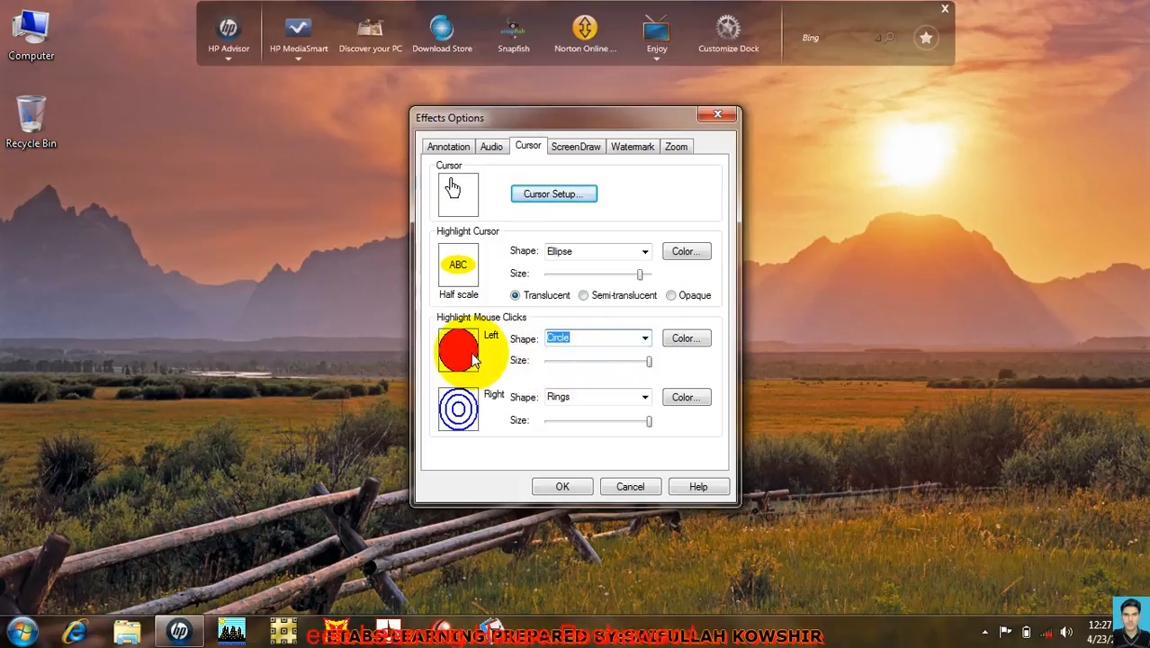
left_click(644, 338)
left_click(567, 353)
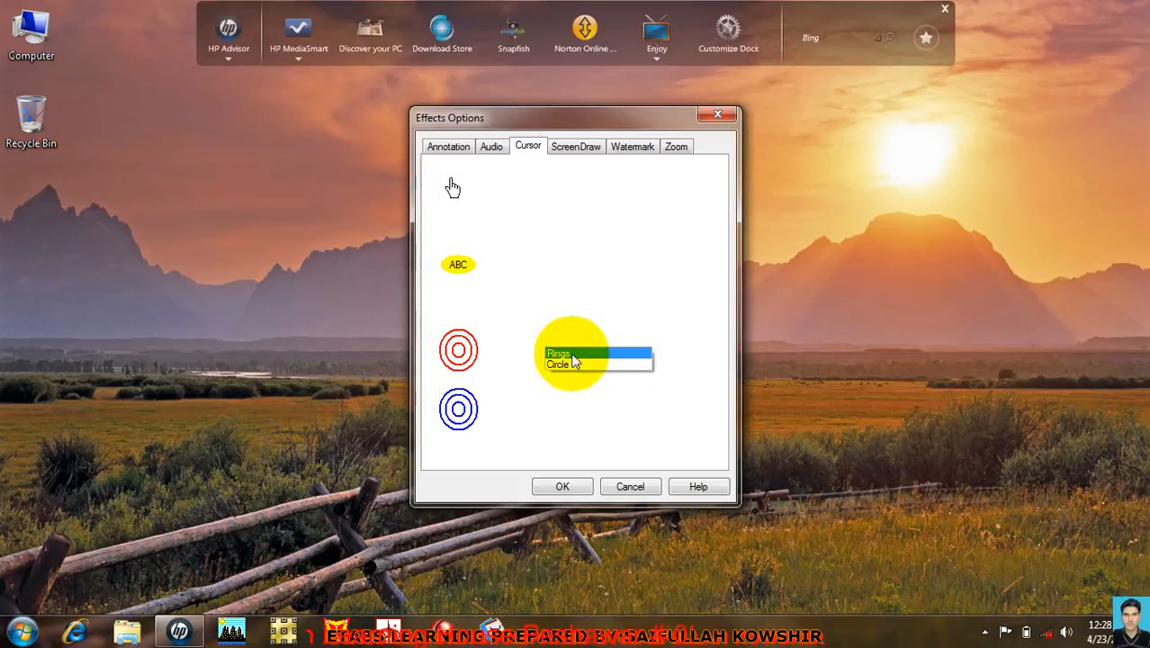
Test the left-click and right-click highlights on the desktop, and look at the colour choices for the right-click highlight
left_click(970, 156)
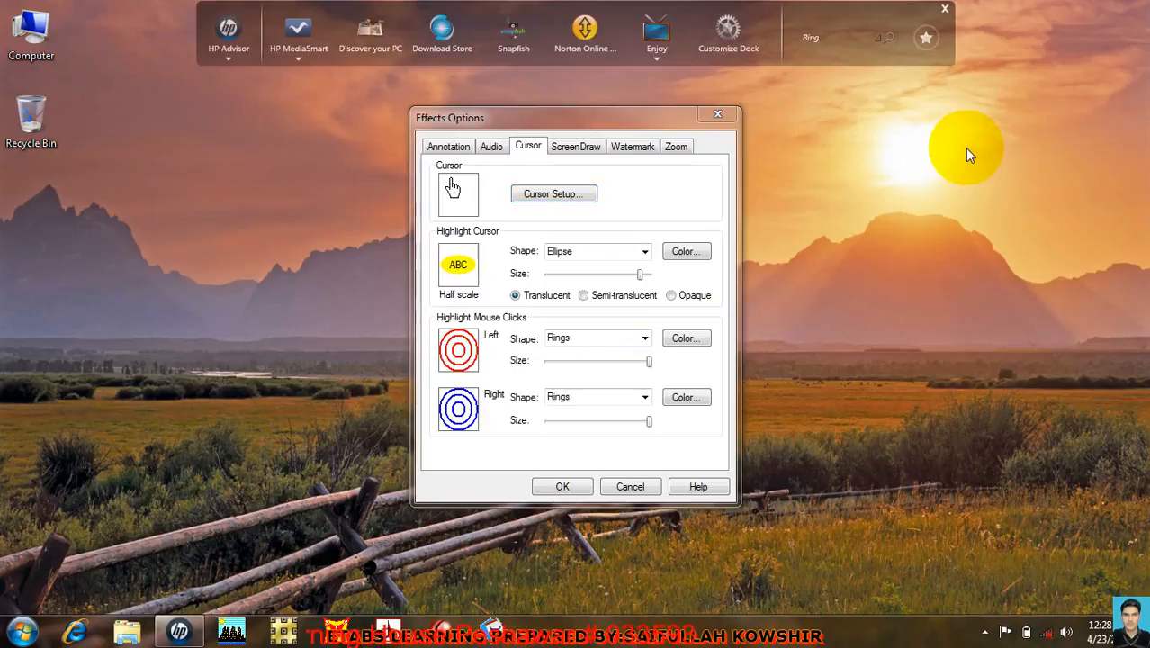
right_click(991, 283)
left_click(932, 236)
left_click(683, 396)
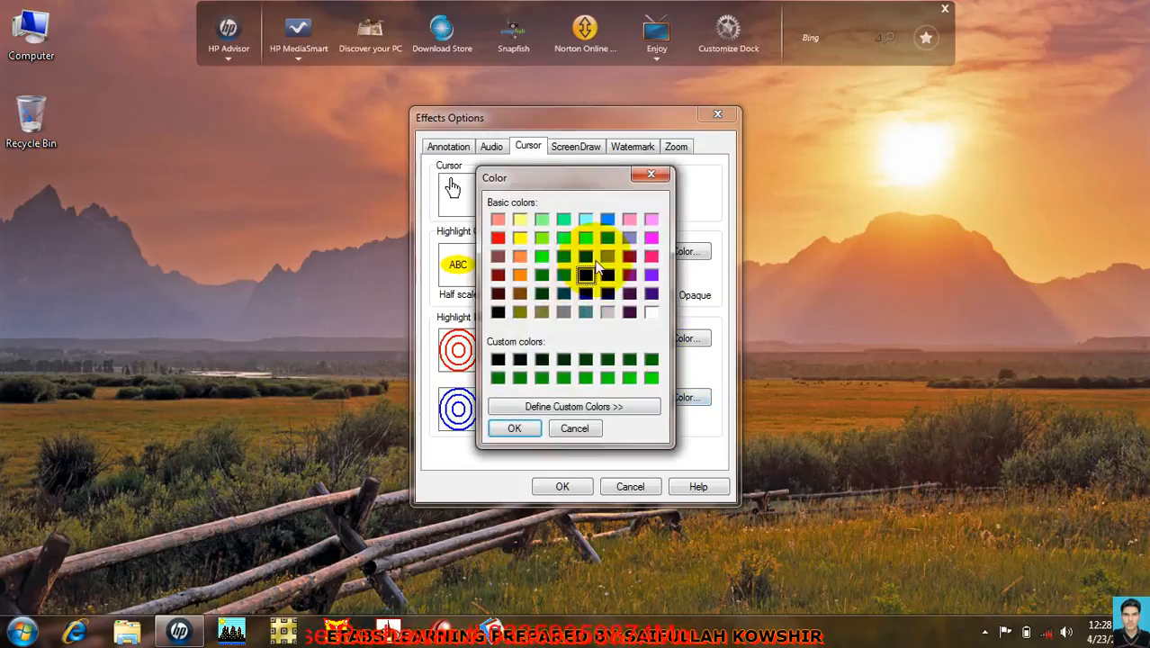
left_click(585, 430)
Slightly reduce the size of the right-click rings and shrink the left-click rings a little more
mouse_move(647, 420)
left_mouse_down()
mouse_move(614, 422)
mouse_move(642, 422)
left_mouse_up()
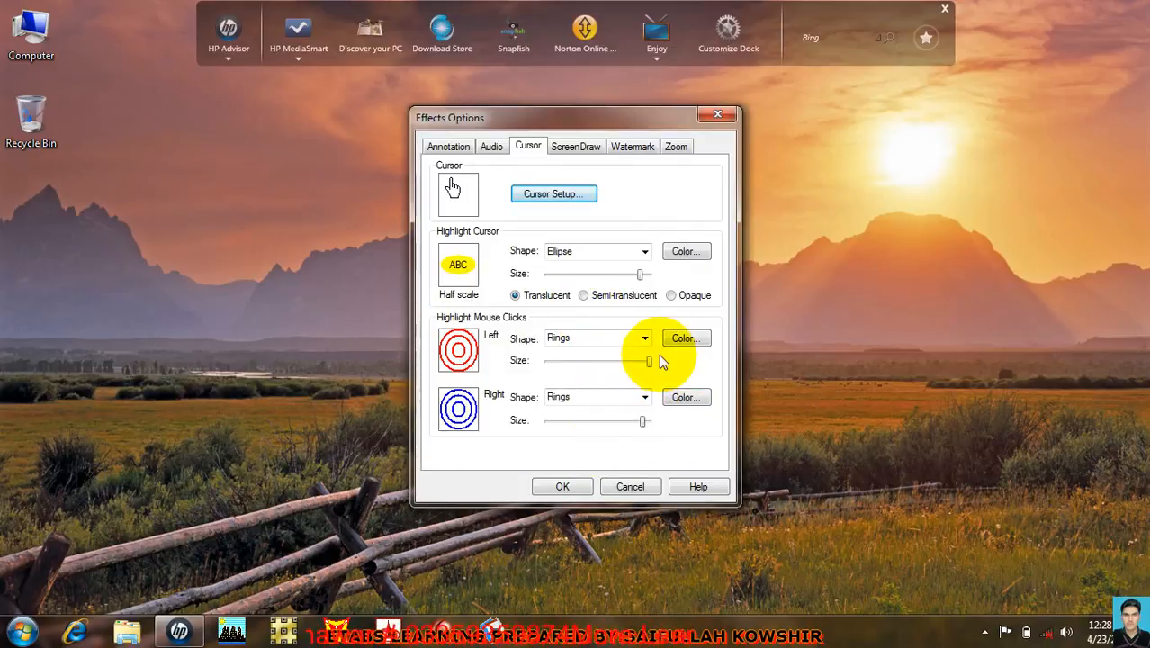
left_click_drag(647, 367, 630, 361)
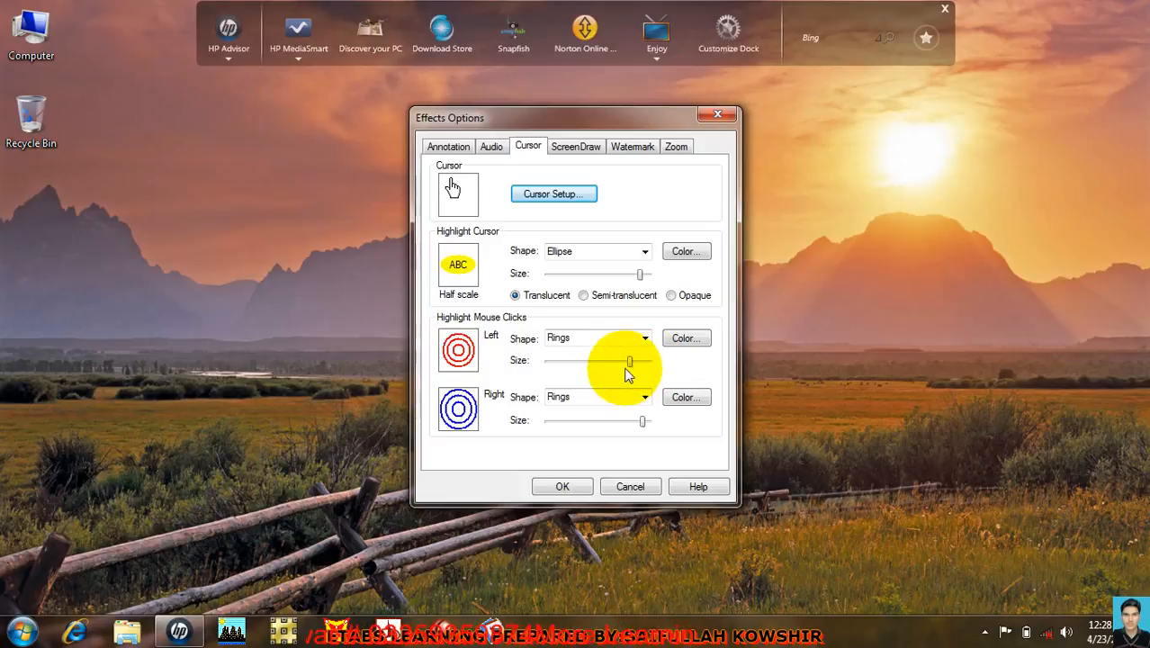
Shrink the cursor highlight to about the middle of its size range and set its shape to Circle
left_click_drag(638, 275, 592, 274)
left_click(645, 254)
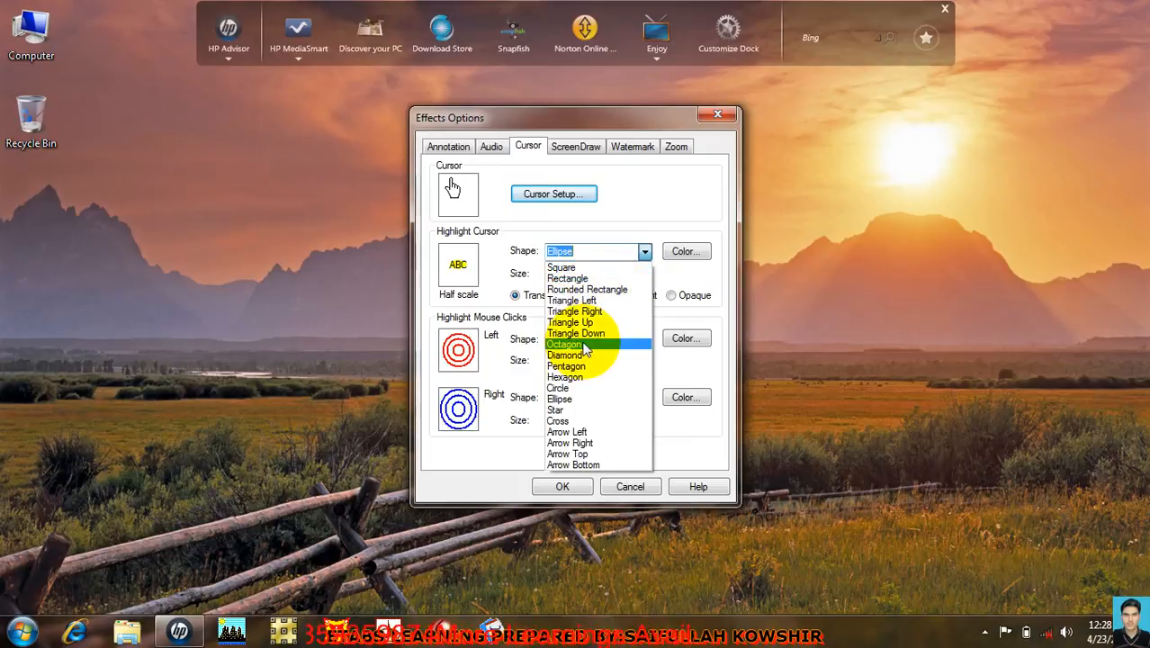
left_click(583, 390)
left_click(592, 274)
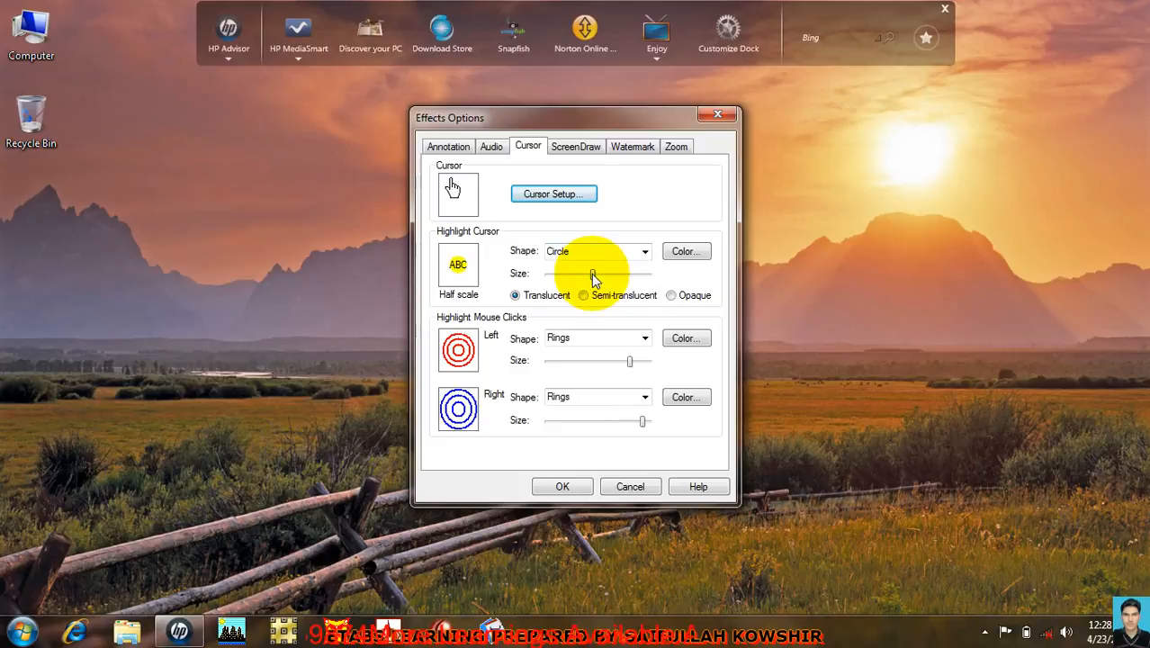
Try the mouse sound effects at maximum volume, preview the key-down and mouse-button-up sounds, and return the volume to minimum
left_click(502, 148)
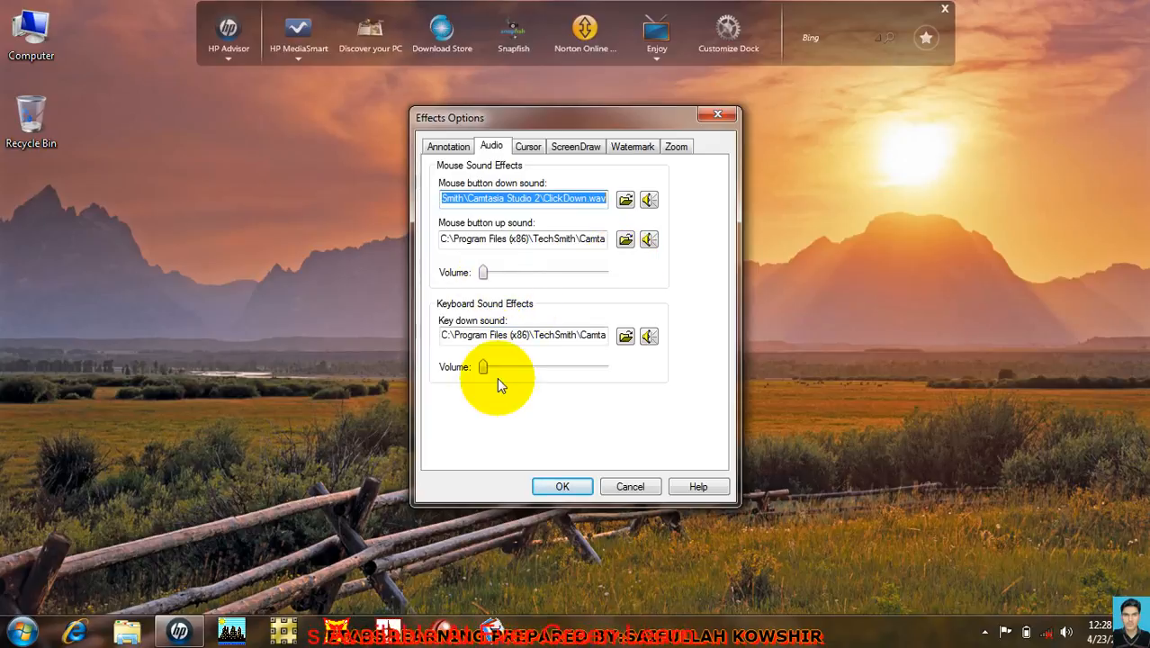
left_click(653, 338)
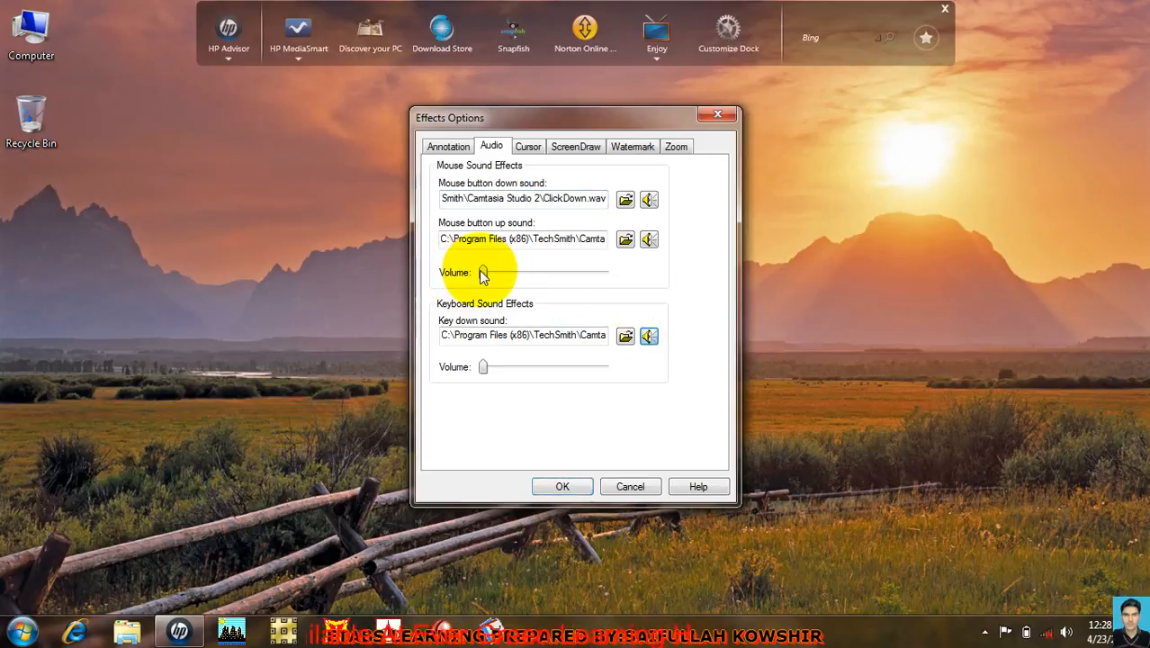
left_click_drag(482, 271, 628, 279)
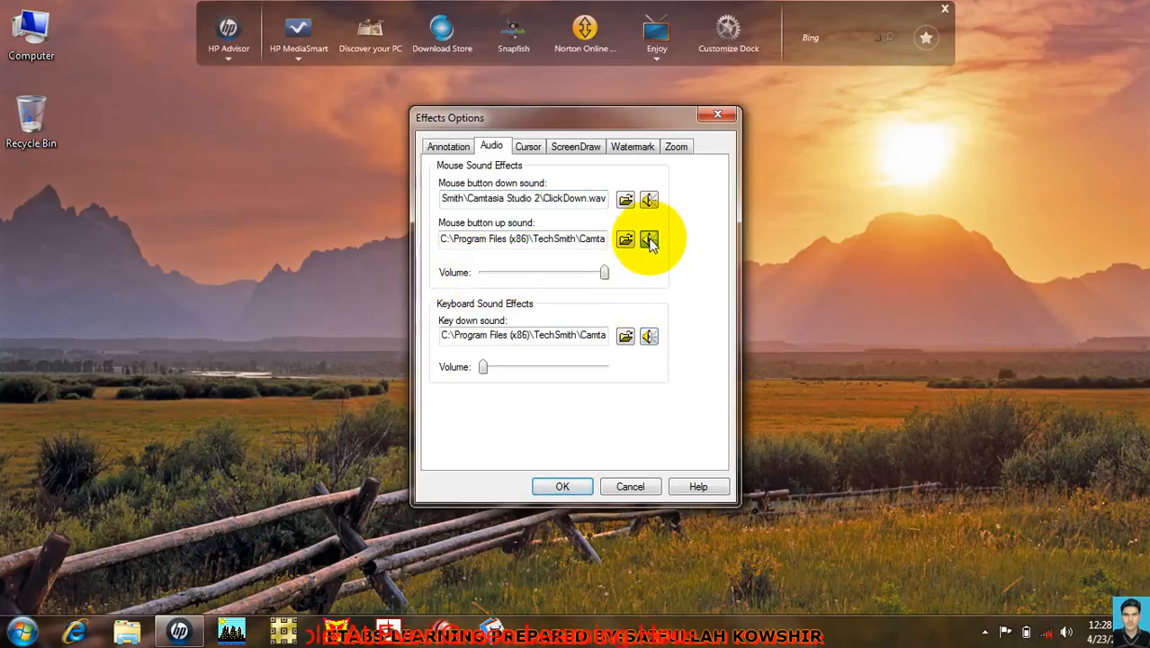
left_click(649, 240)
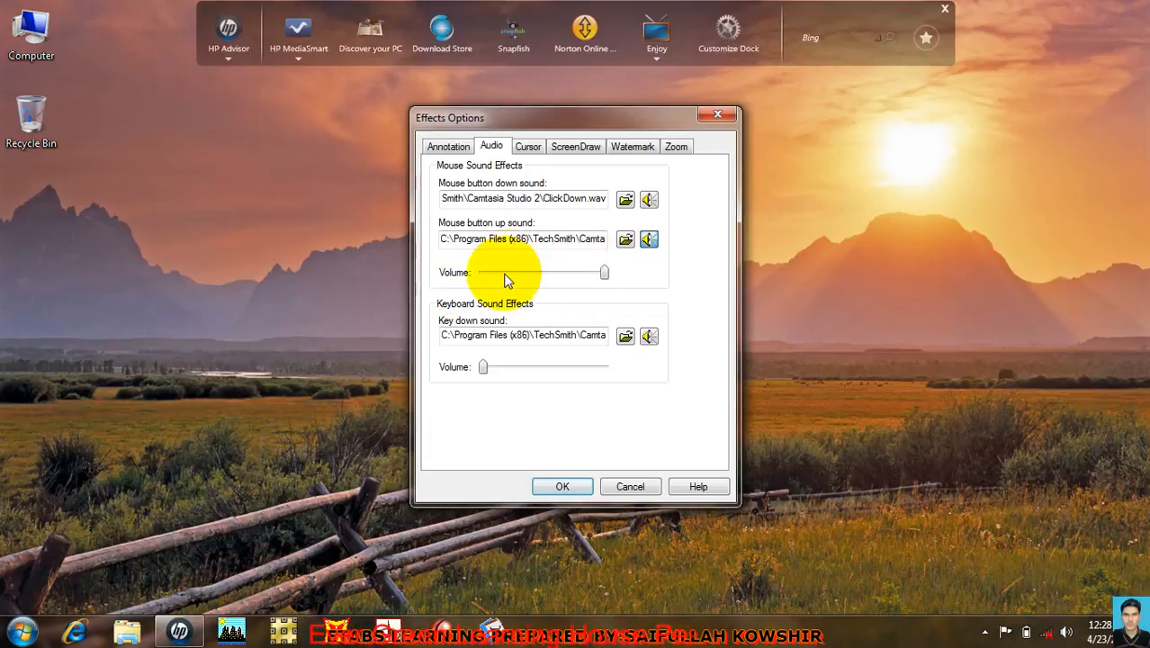
left_click(648, 239)
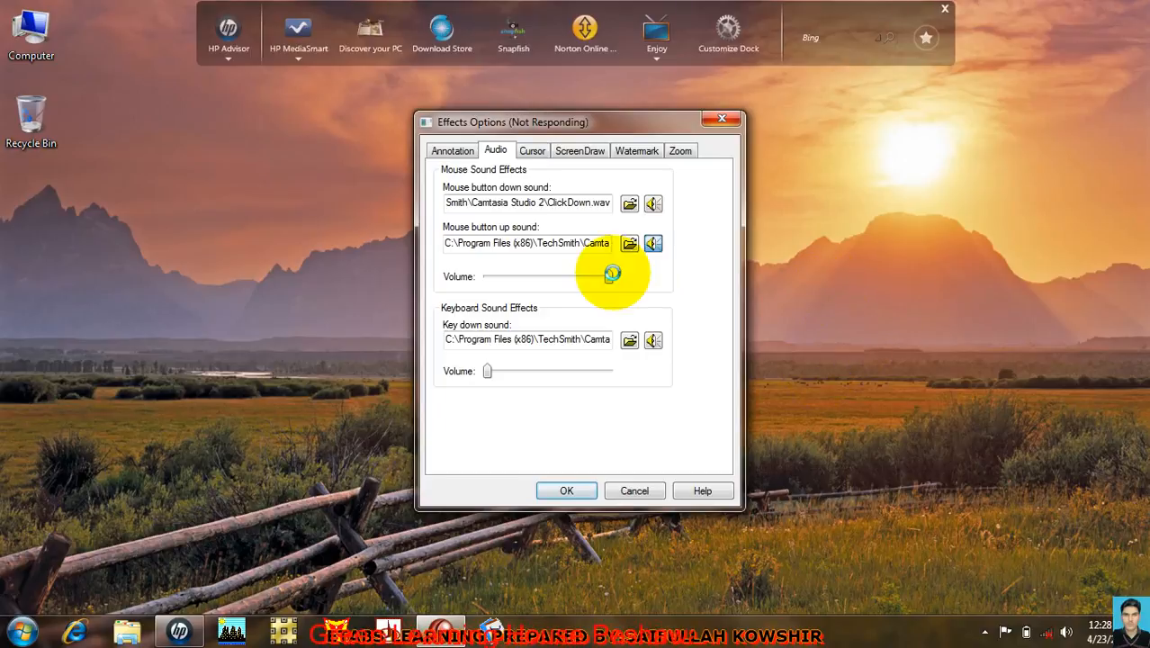
left_click(566, 275)
left_click(486, 273)
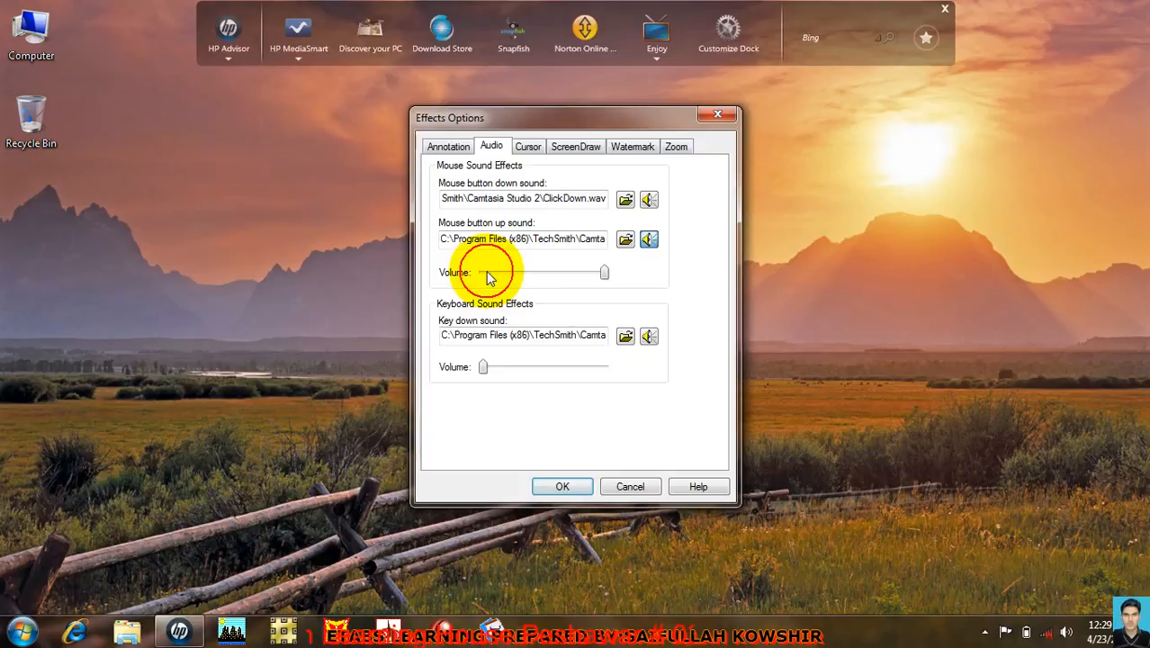
key("Return")
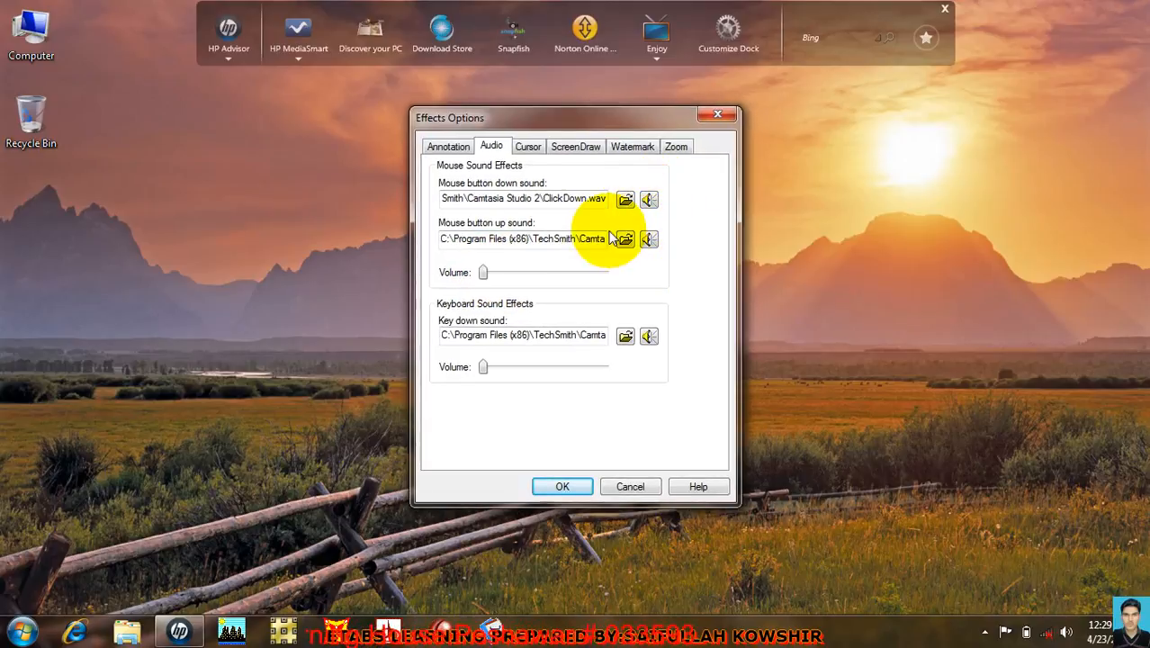
Replace the annotation caption text with NANGARHAR UNIVERSITY
left_click(453, 149)
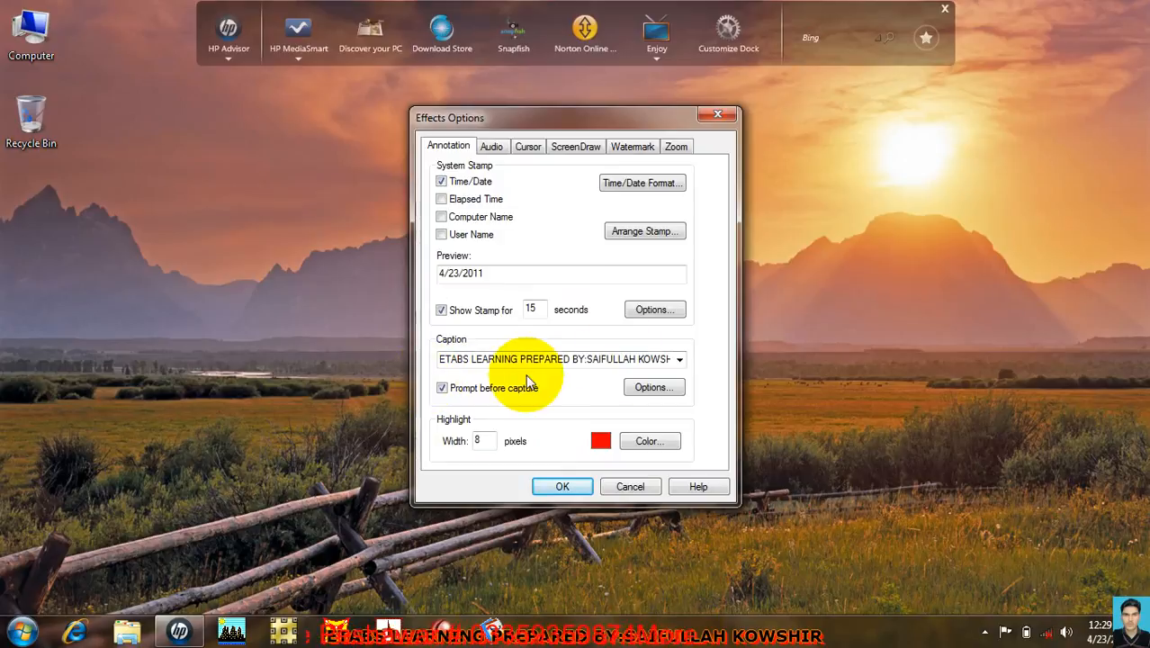
left_click(679, 359)
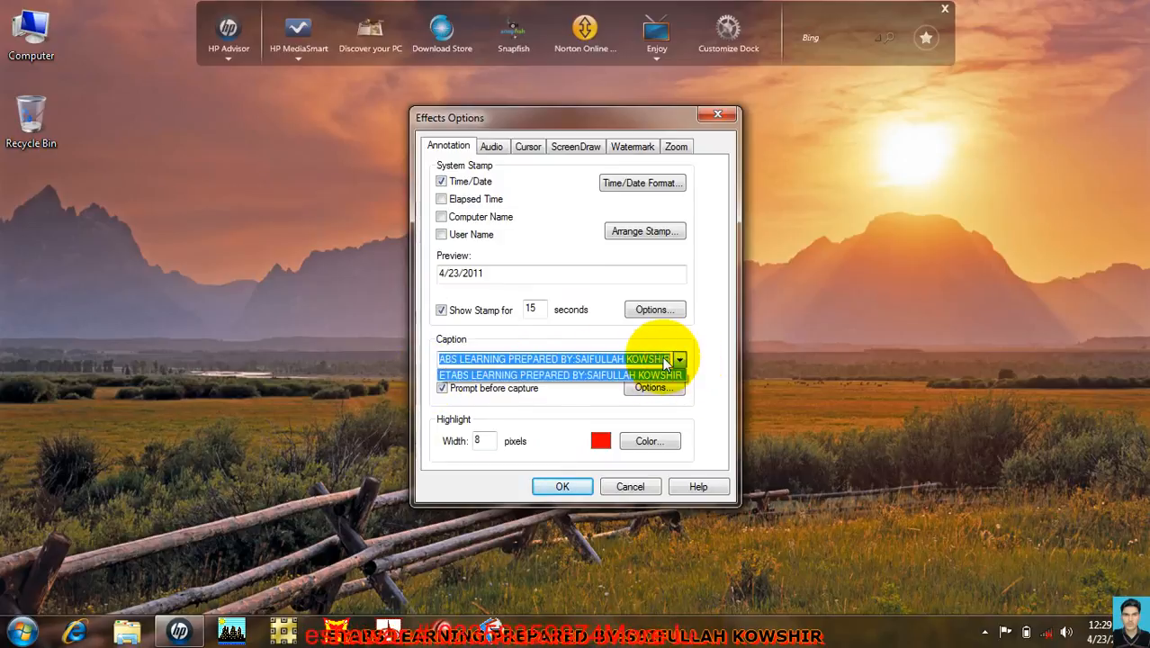
left_click(670, 370)
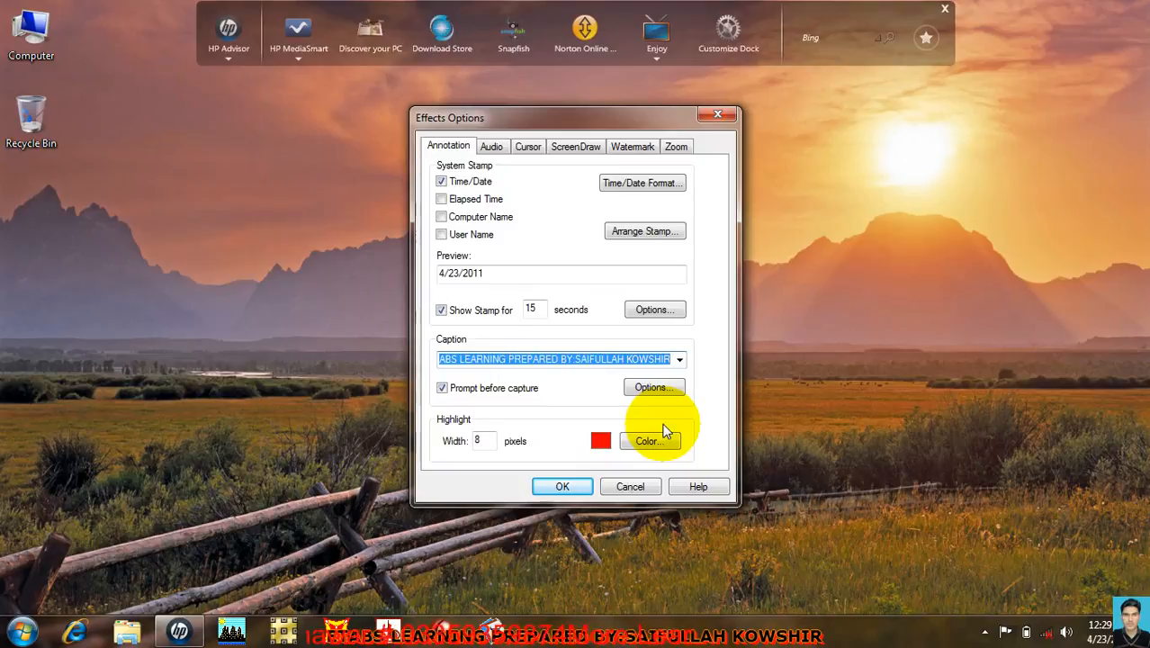
key("BackSpace")
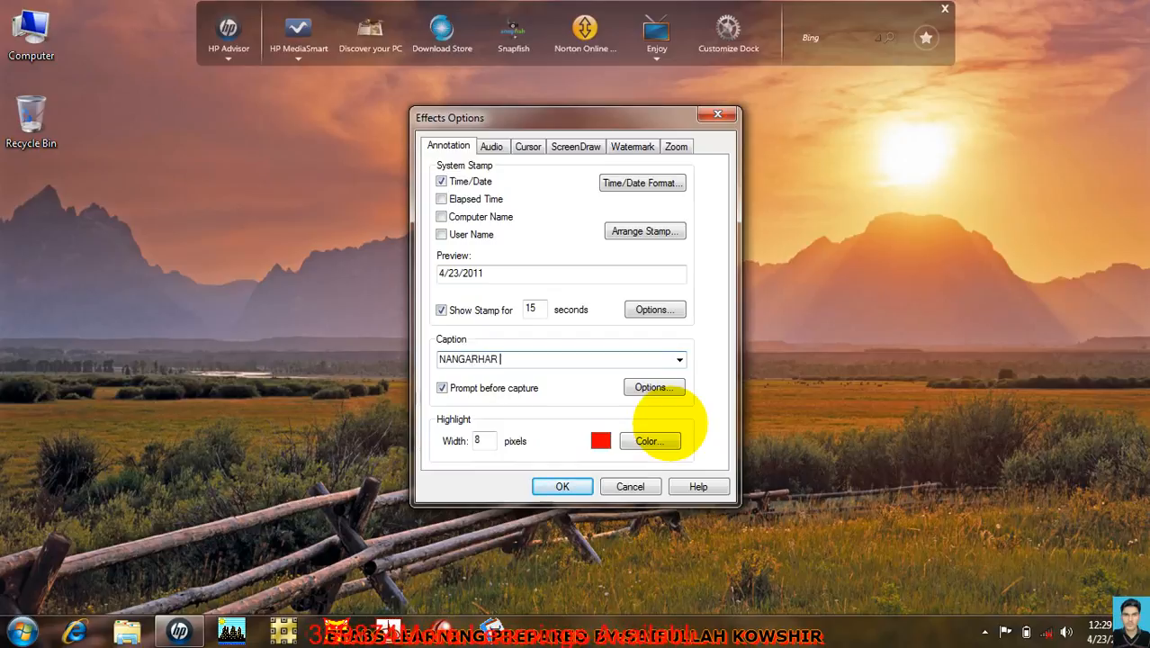
type("UNIVERSITY")
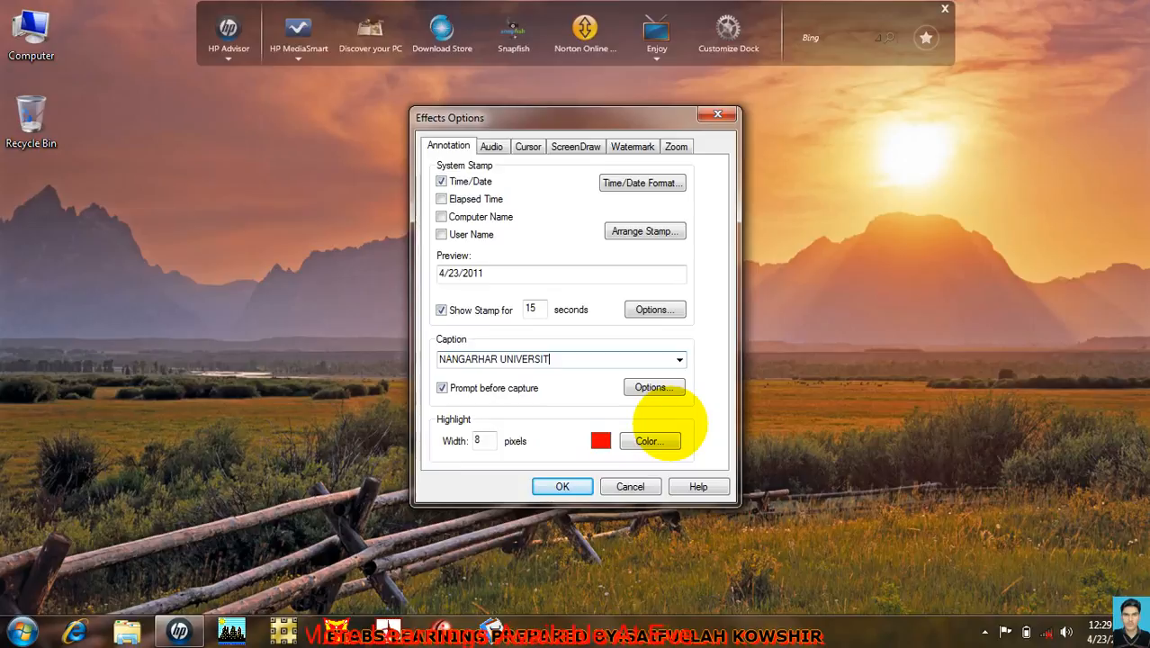
Try the caption at the top centre, return it to the bottom centre, and apply the effects options
left_click(674, 385)
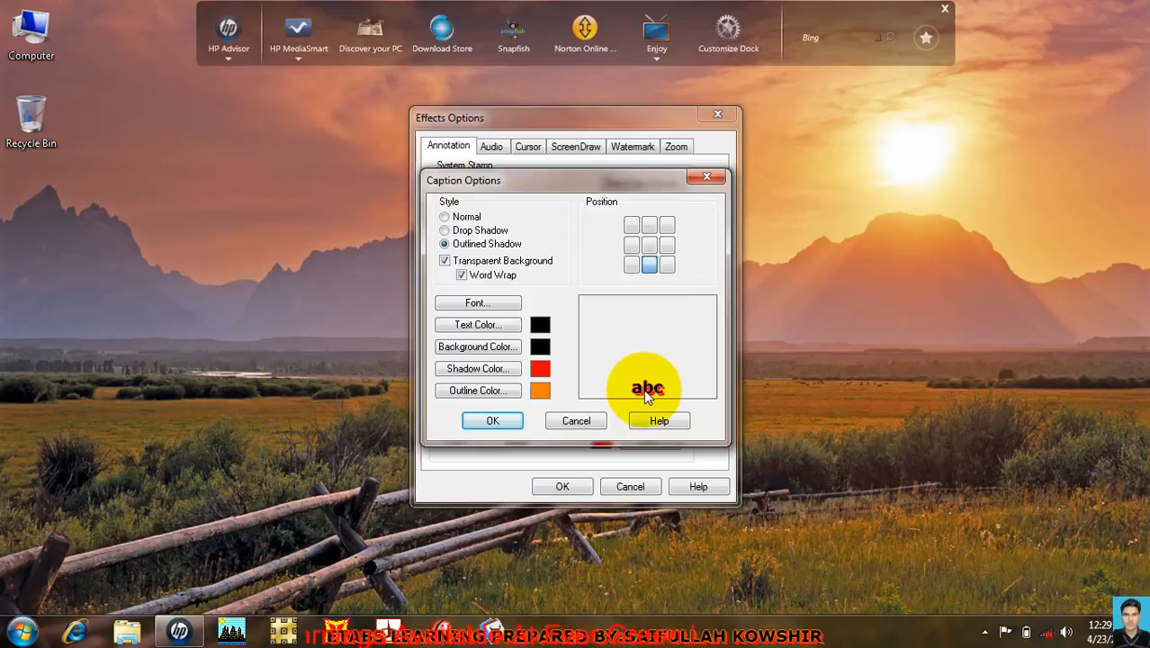
left_click(649, 225)
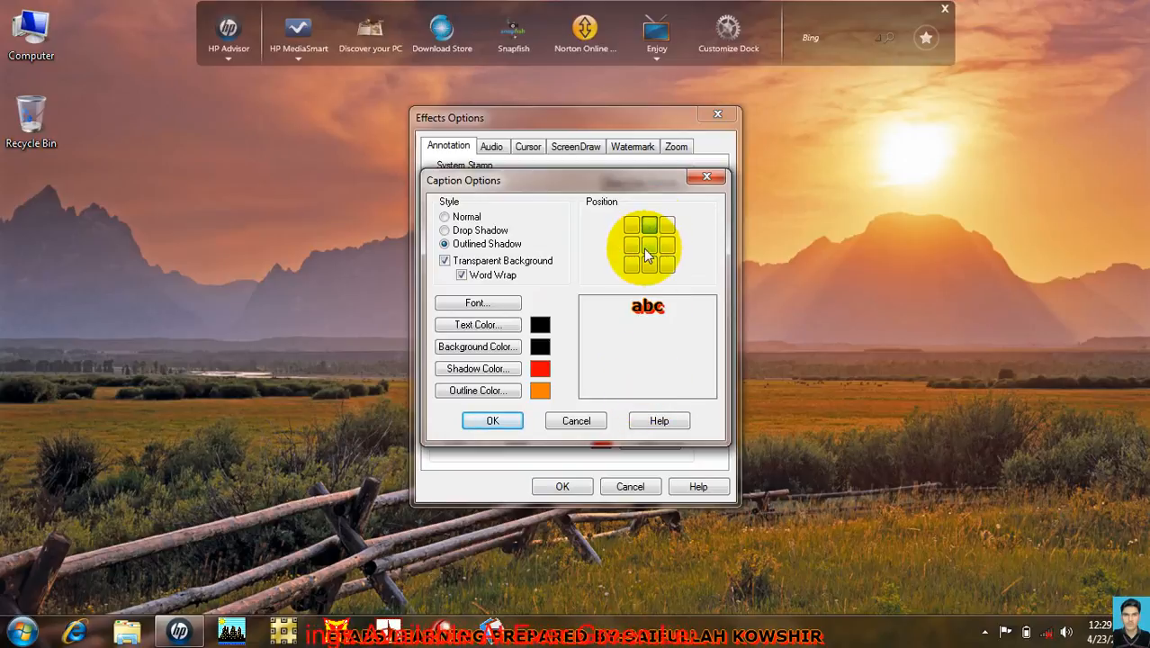
left_click(647, 264)
left_click(493, 420)
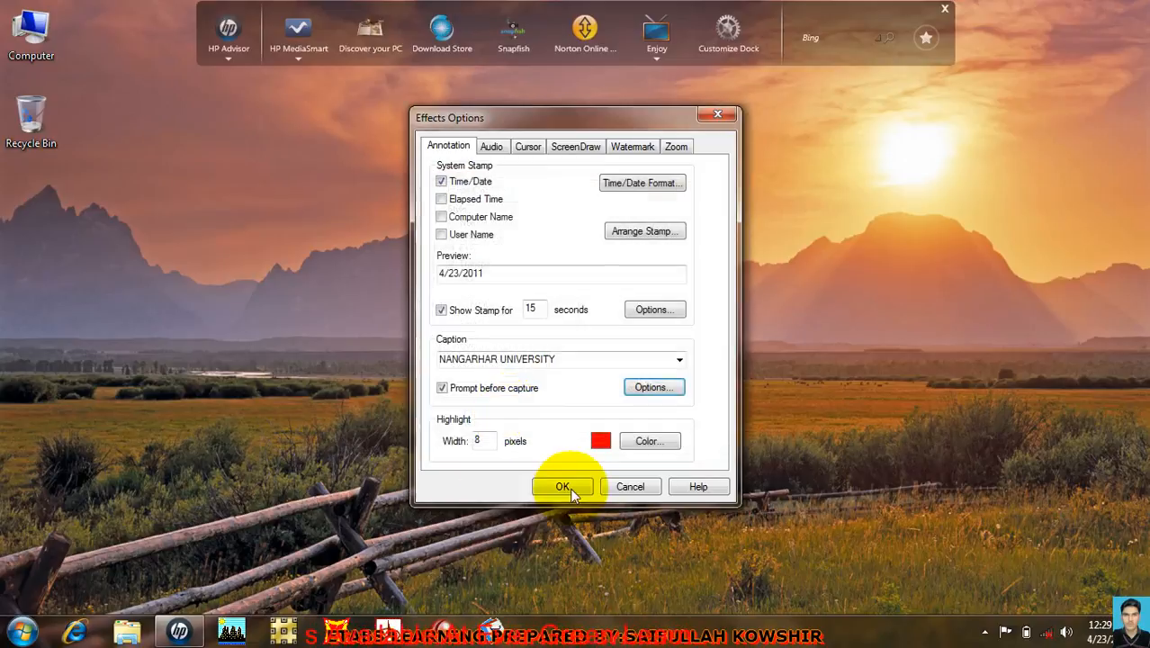
left_click(562, 486)
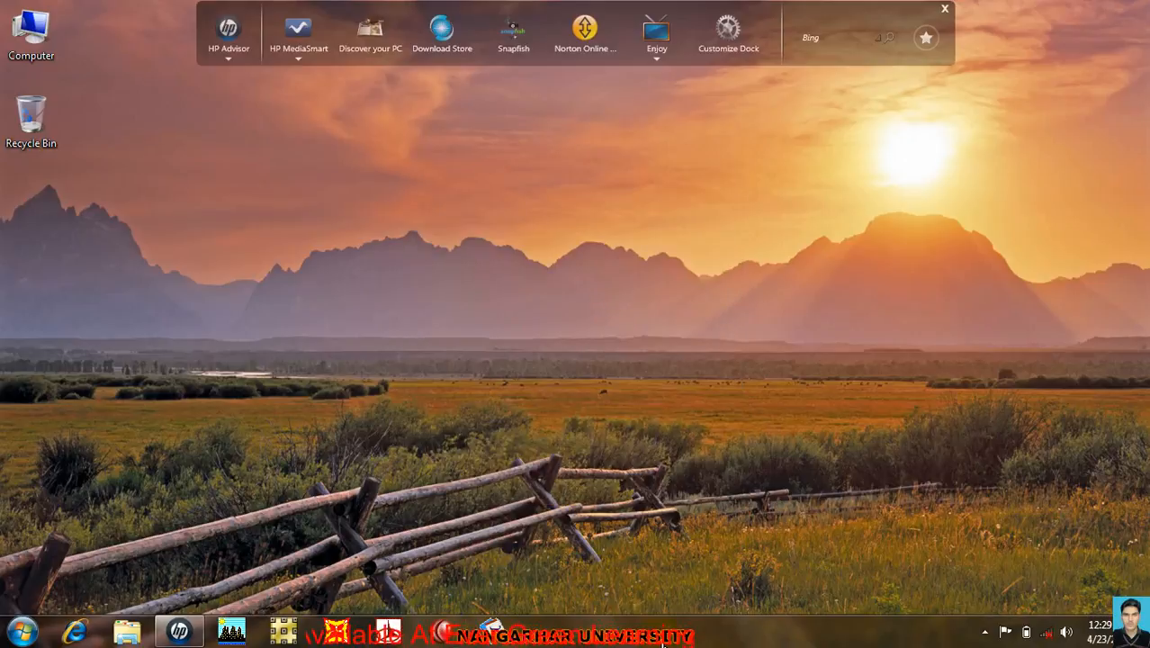
Refresh the desktop and turn off the Add Caption annotation effect for the running recording
right_click(635, 268)
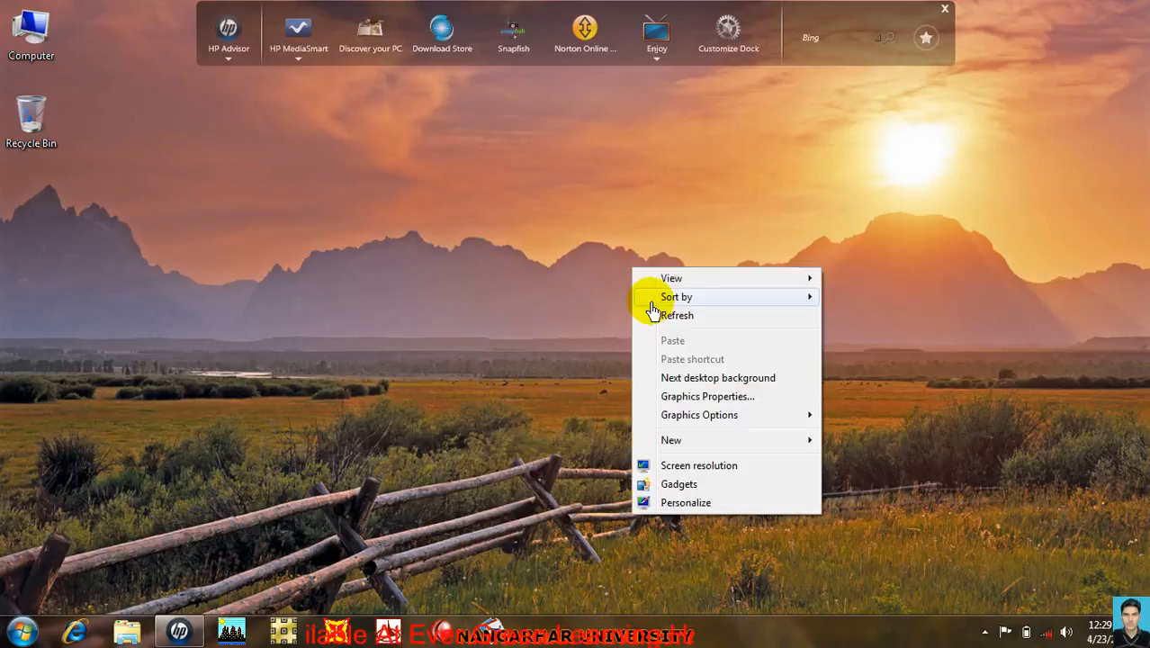
left_click(657, 315)
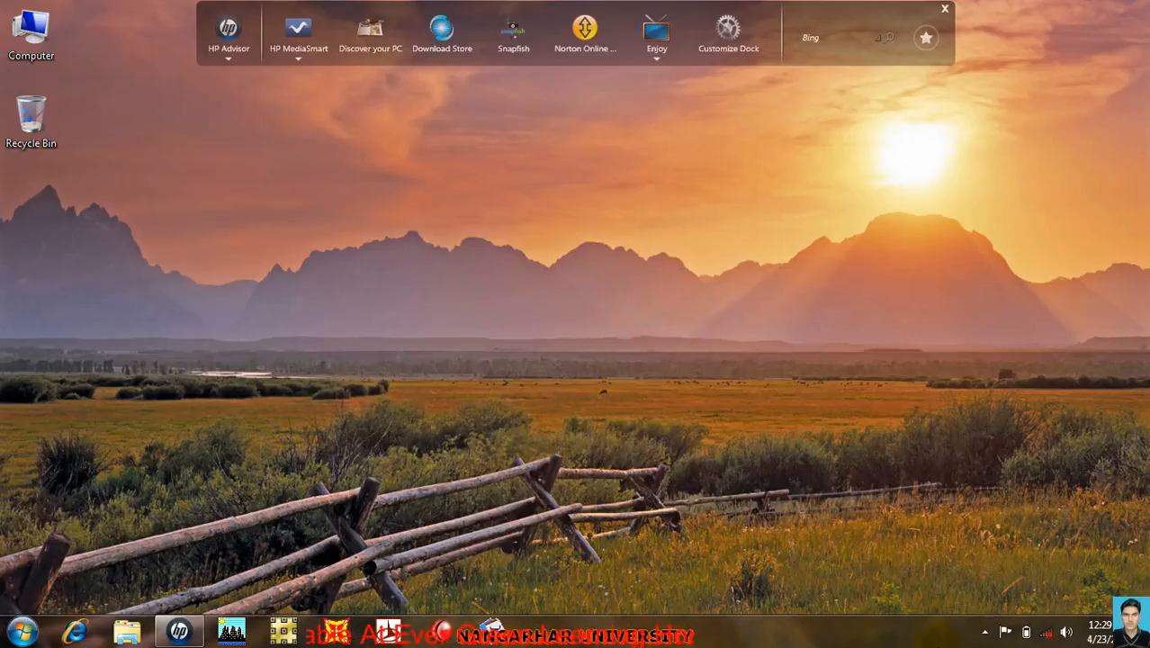
left_click(984, 631)
right_click(971, 543)
mouse_move(928, 501)
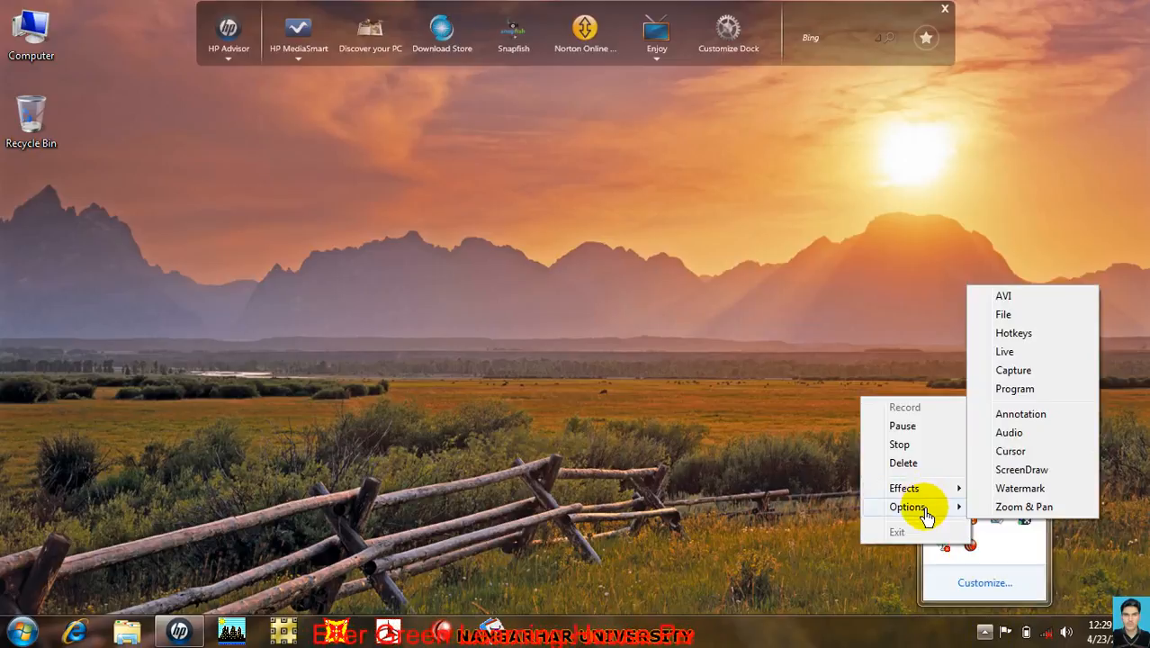
mouse_move(1020, 499)
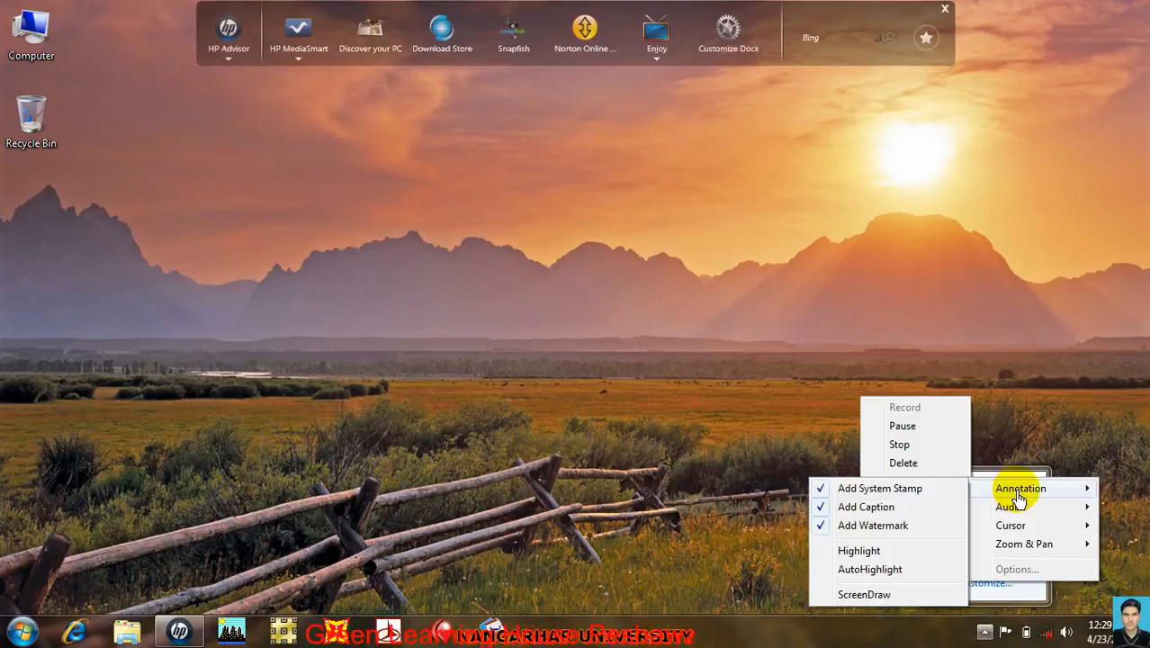
left_click(875, 509)
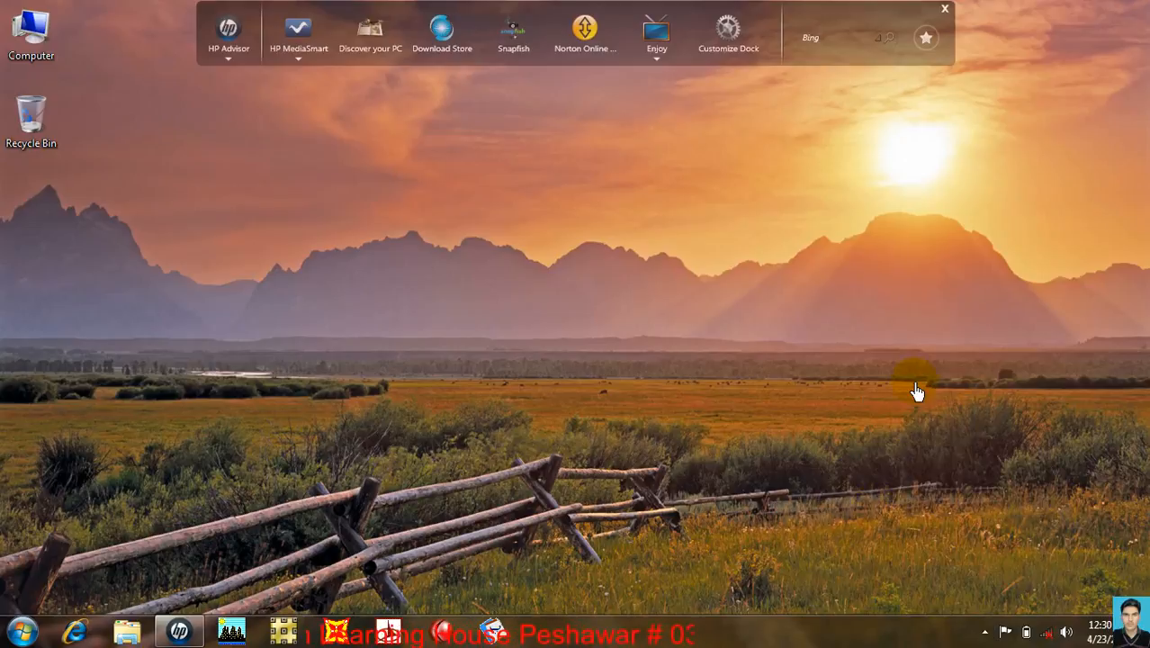
Turn the Add Caption annotation effect back on for the running recording
left_click(982, 633)
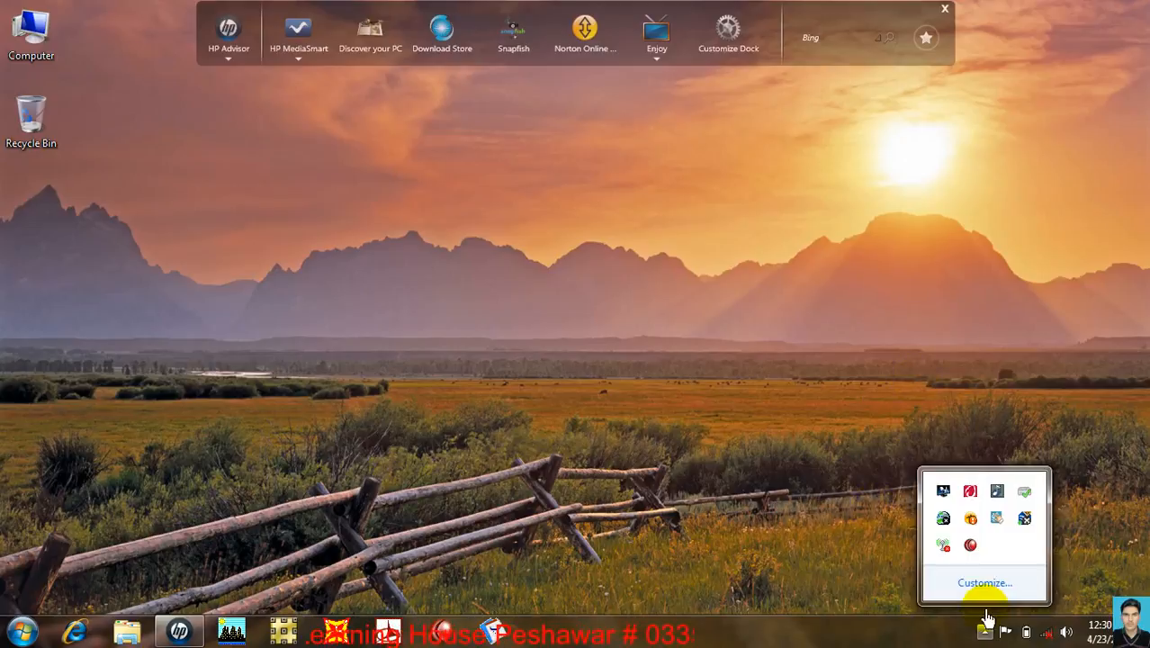
right_click(967, 543)
mouse_move(952, 486)
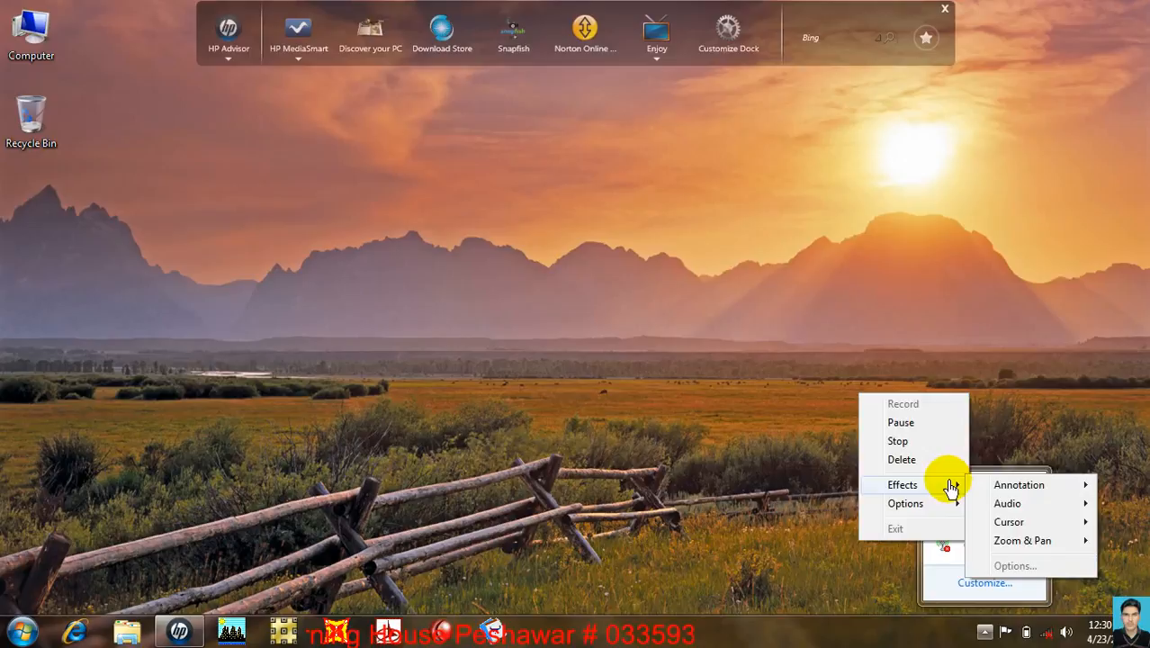
mouse_move(1017, 490)
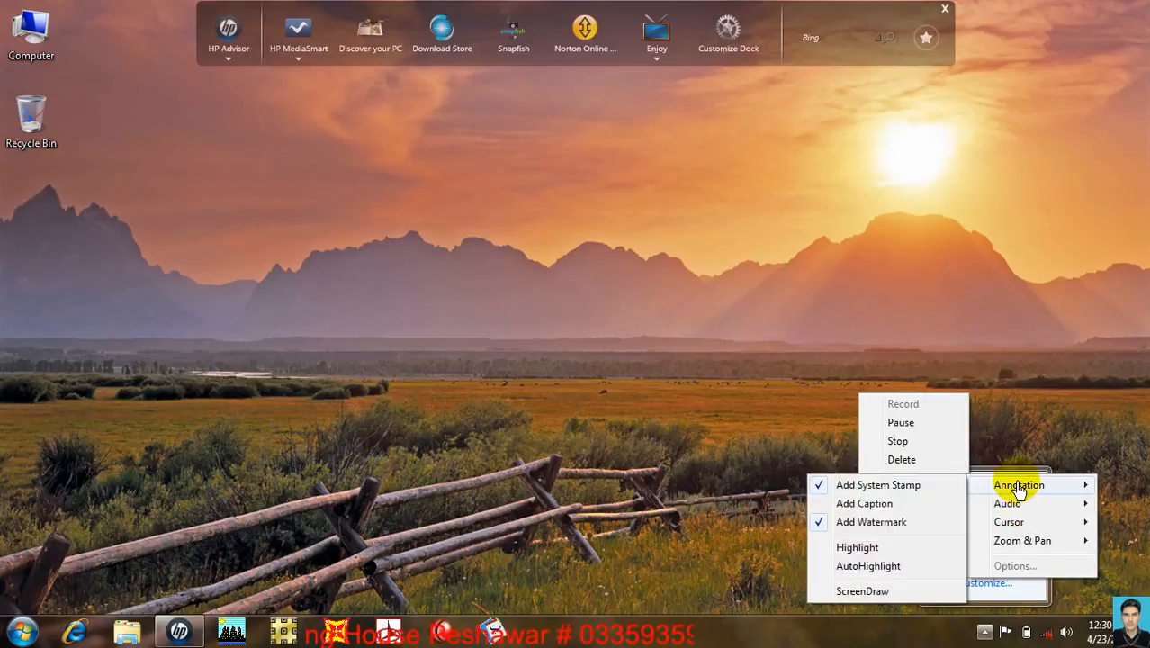
left_click(863, 504)
Open the caption options in the running recording's annotation settings and try the caption at the top centre
left_click(984, 632)
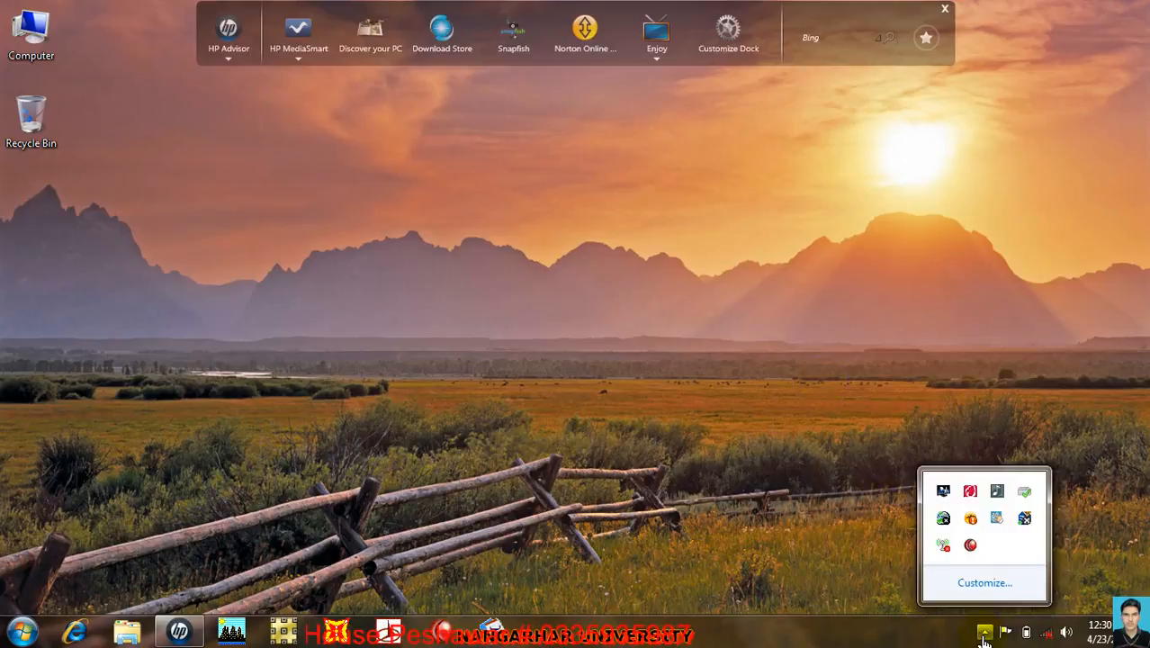
right_click(971, 547)
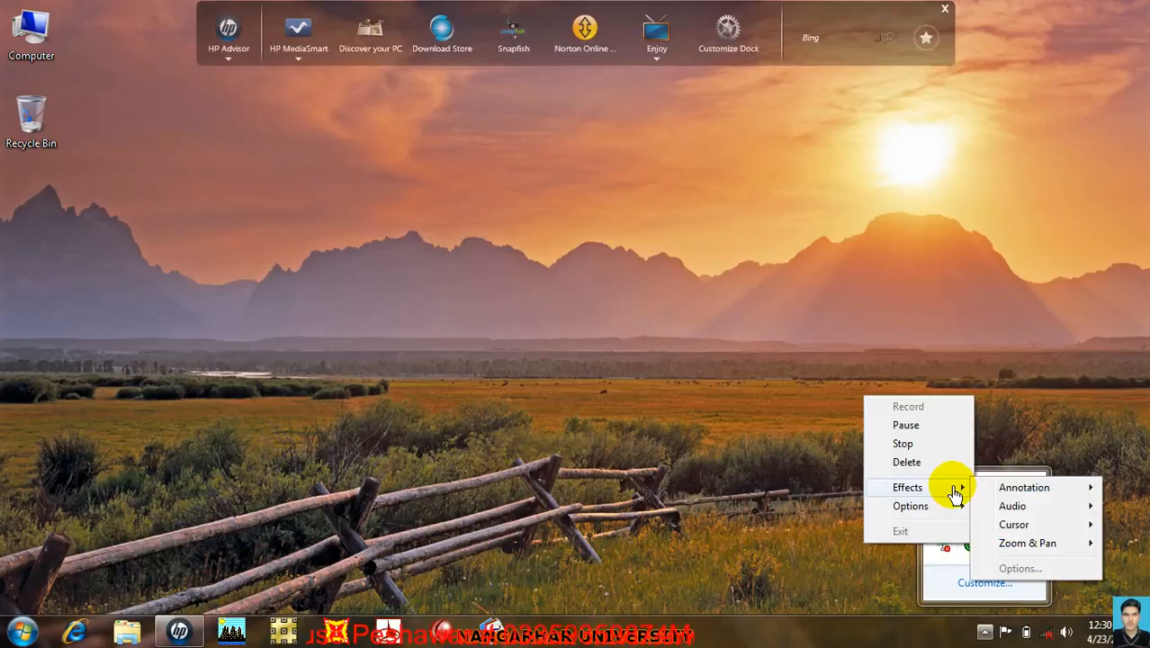
mouse_move(952, 517)
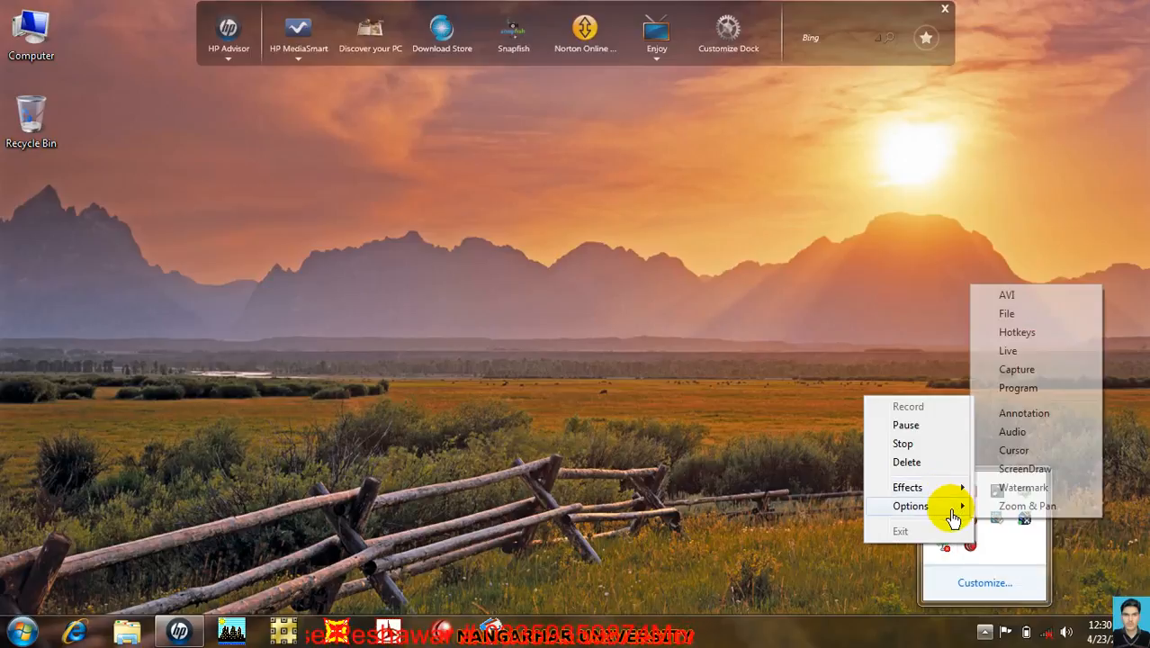
left_click(1037, 419)
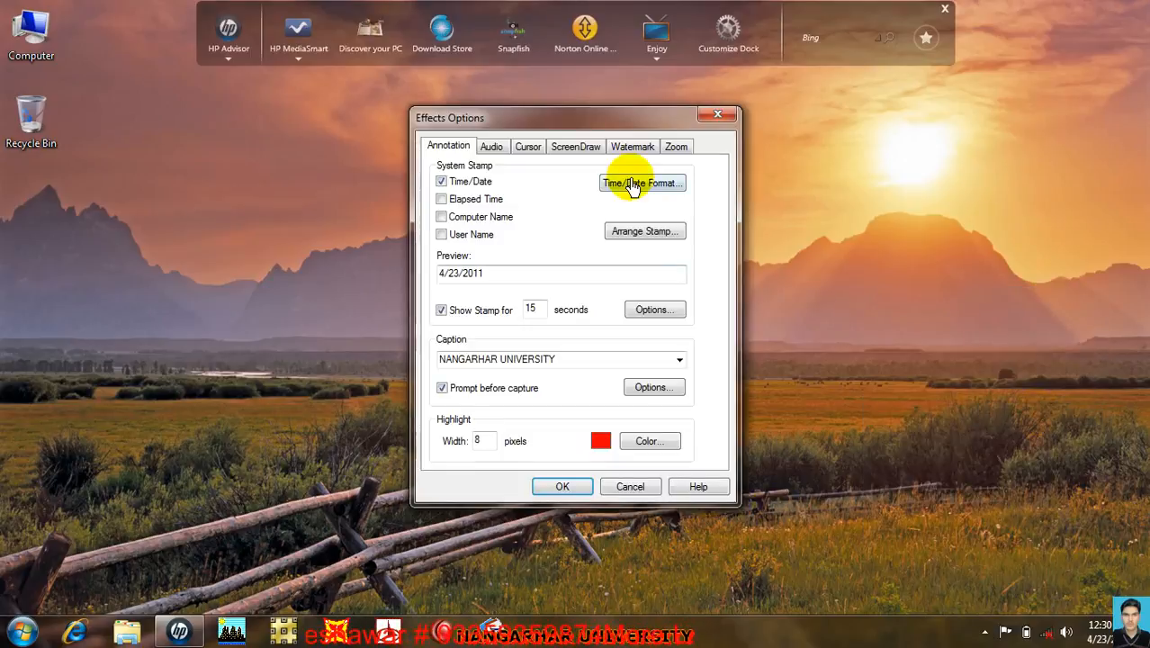
left_click(653, 387)
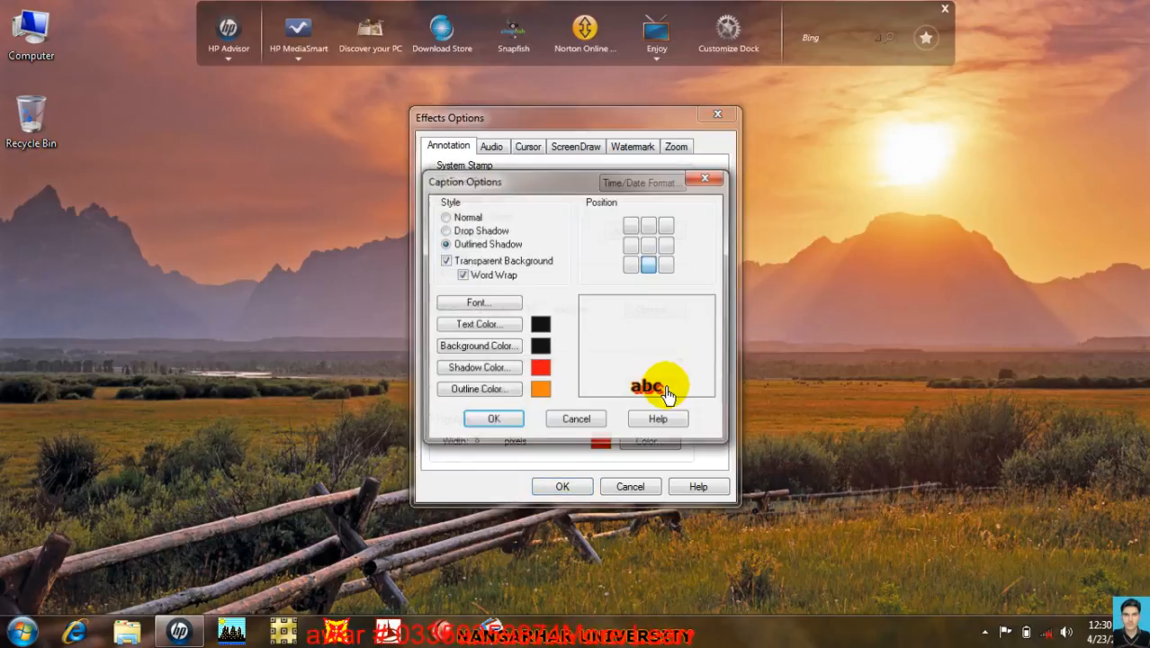
left_click(649, 226)
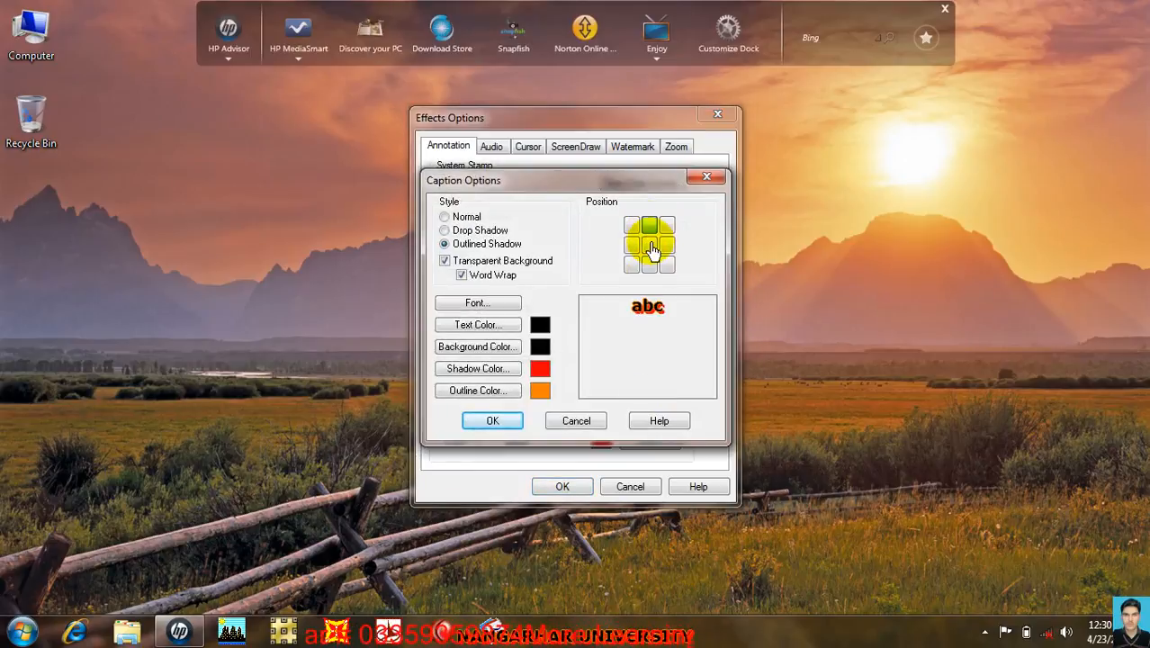
Set the caption font size to 16, keeping Verdana Bold
left_click(484, 304)
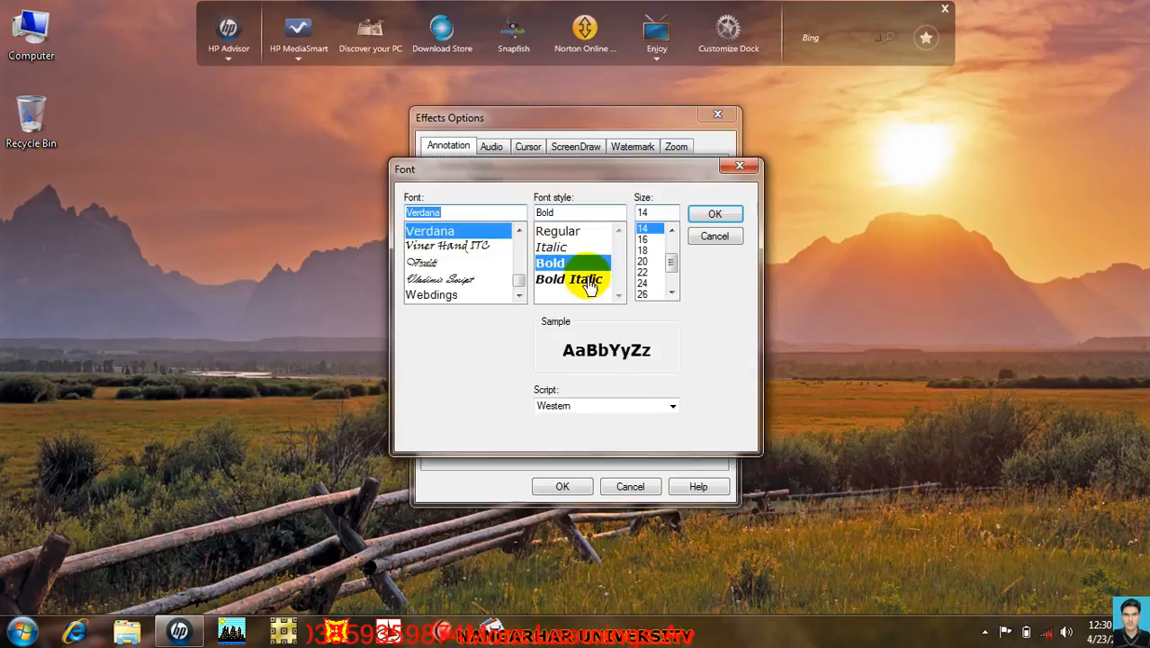
left_click(661, 239)
left_click(708, 217)
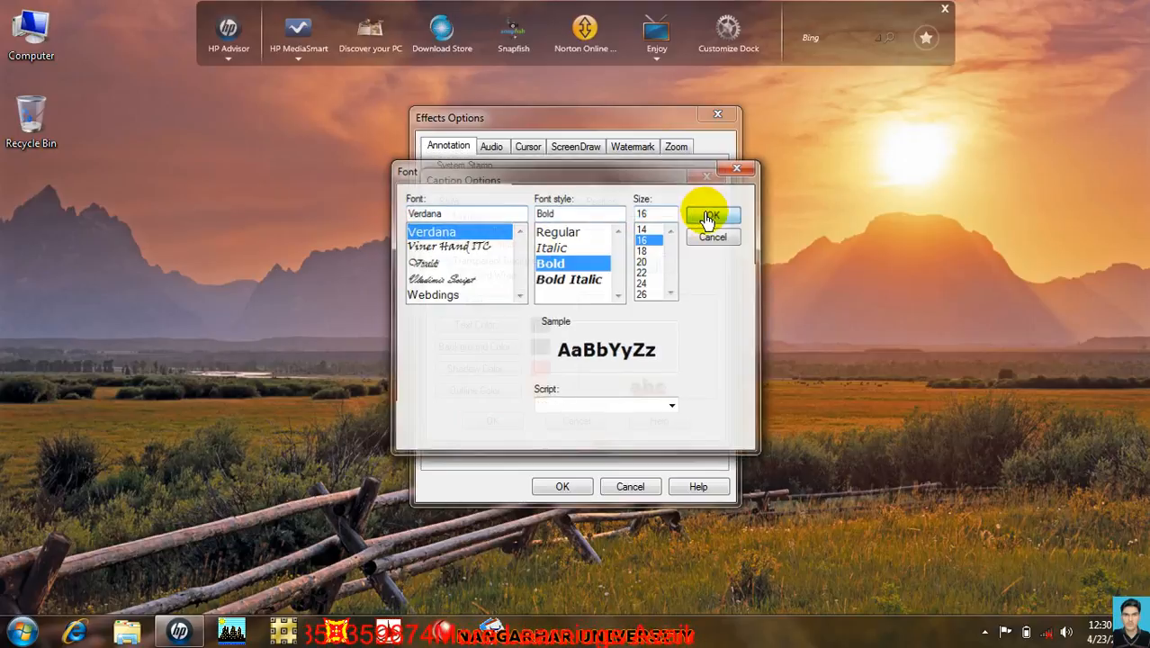
Set the caption's text colour to violet and its background colour to blue
left_click(497, 330)
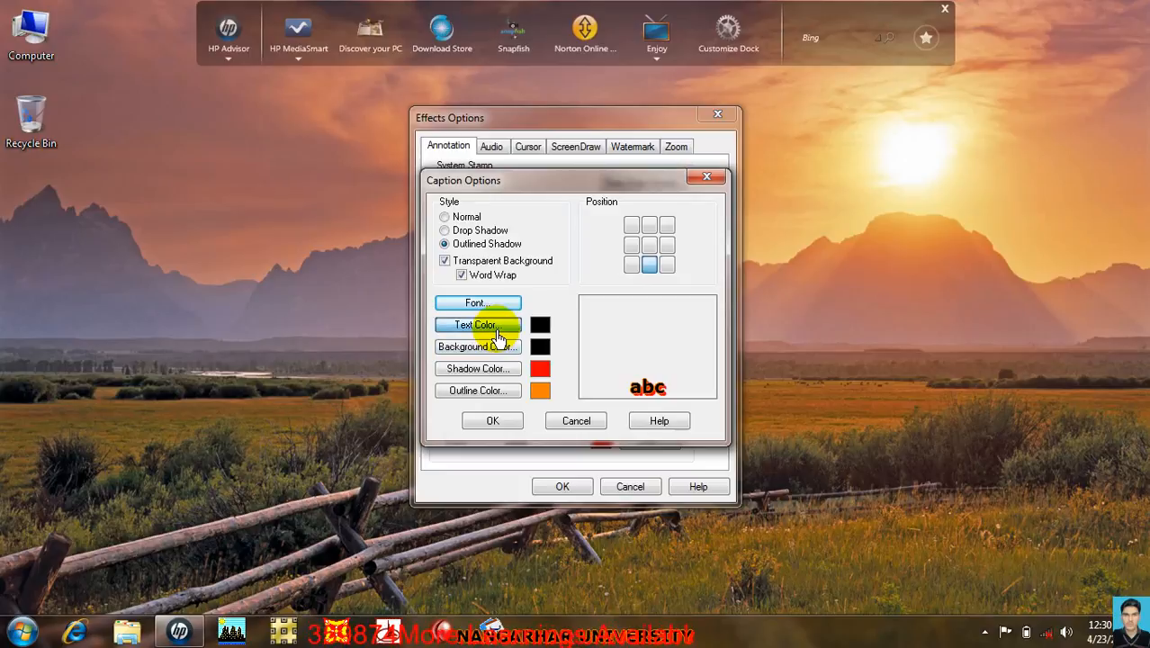
left_click(651, 274)
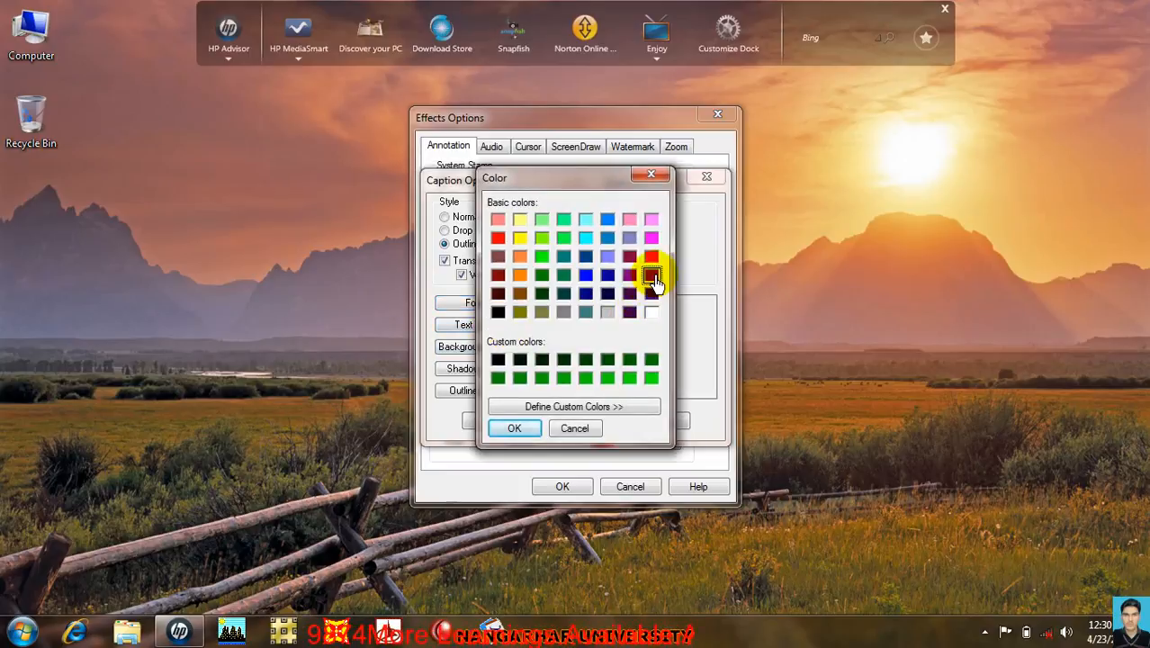
left_click(514, 428)
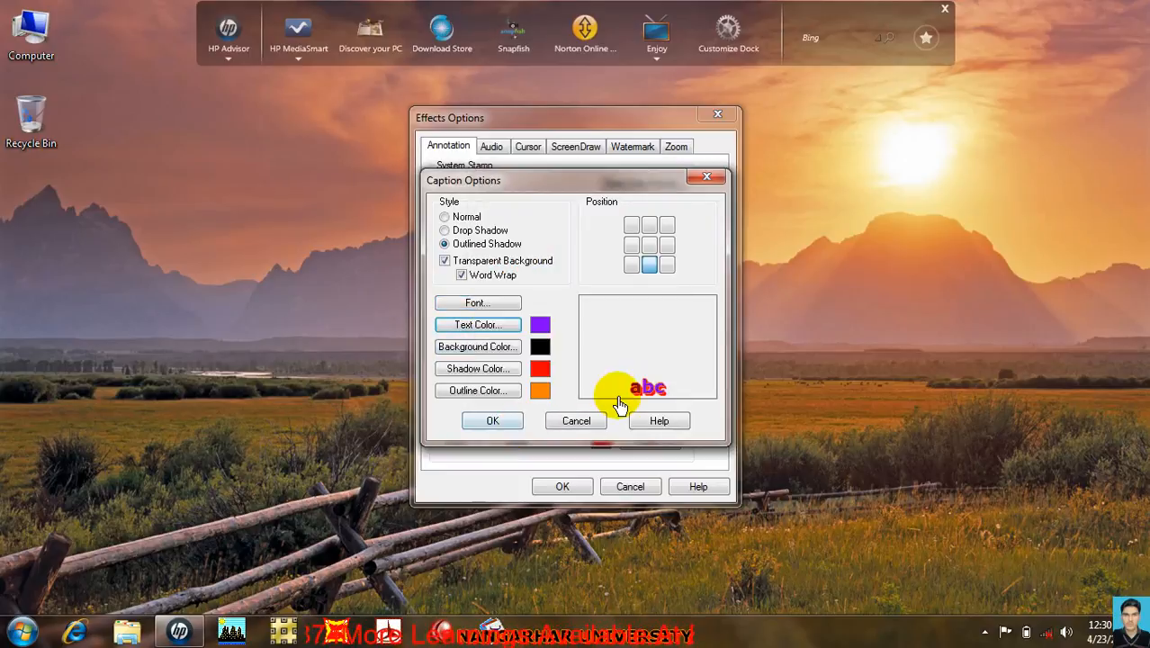
left_click(493, 349)
left_click(586, 277)
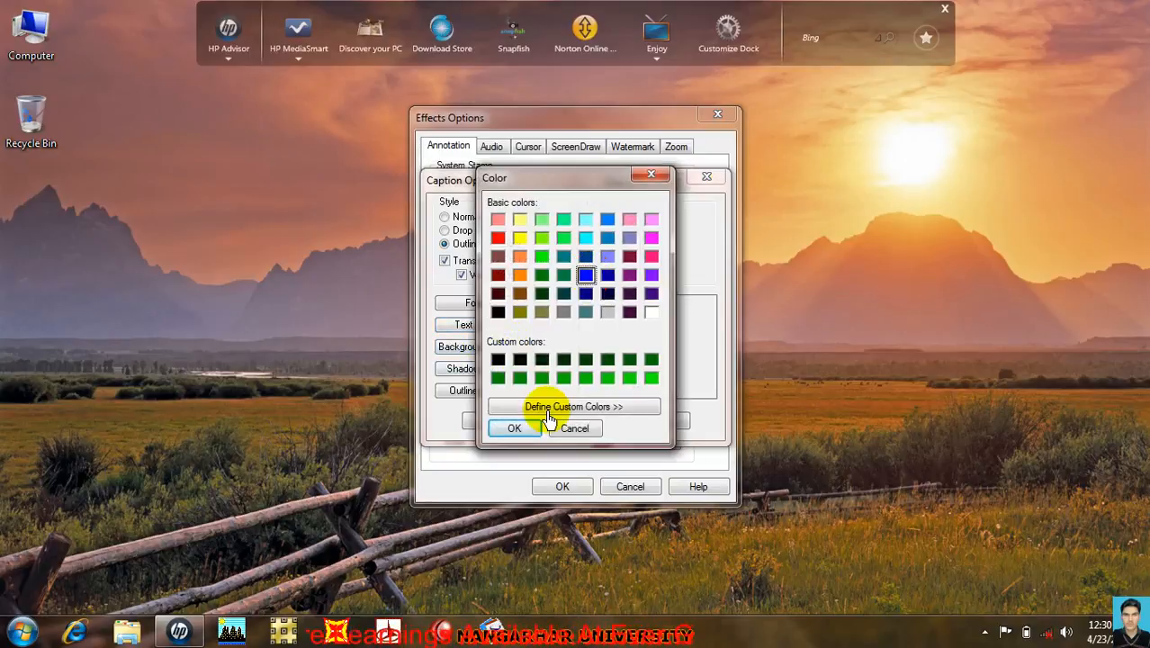
left_click(511, 427)
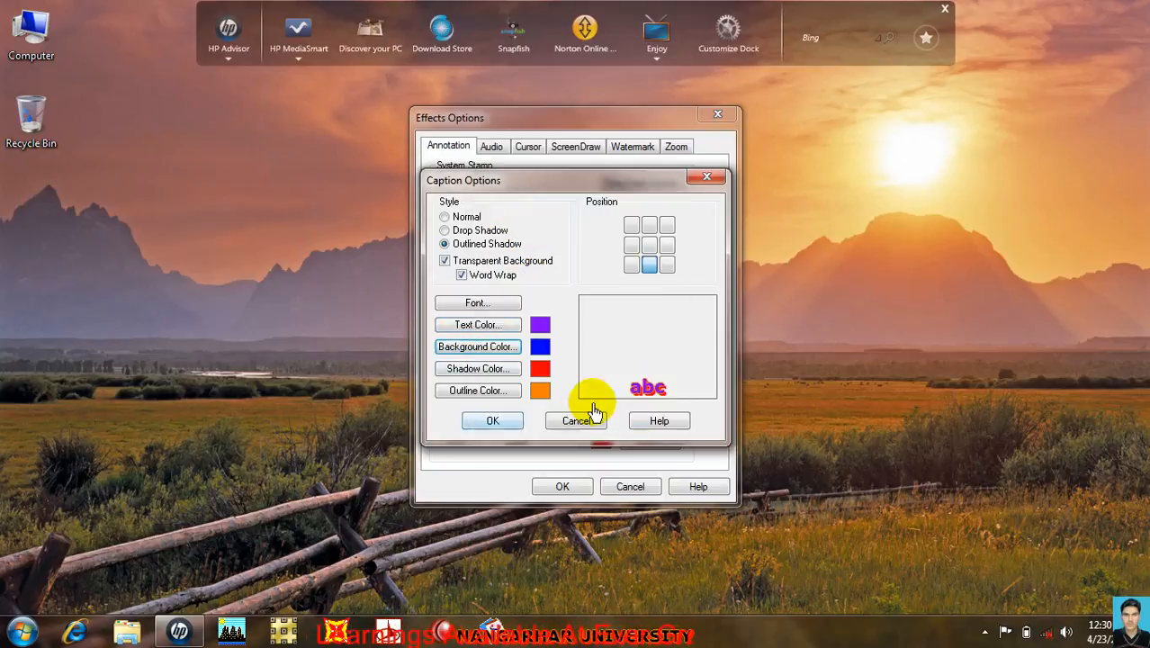
Try the Drop Shadow and Normal caption styles and a non-transparent background, and restore Outlined Shadow with Transparent Background
left_click(444, 230)
left_click(444, 216)
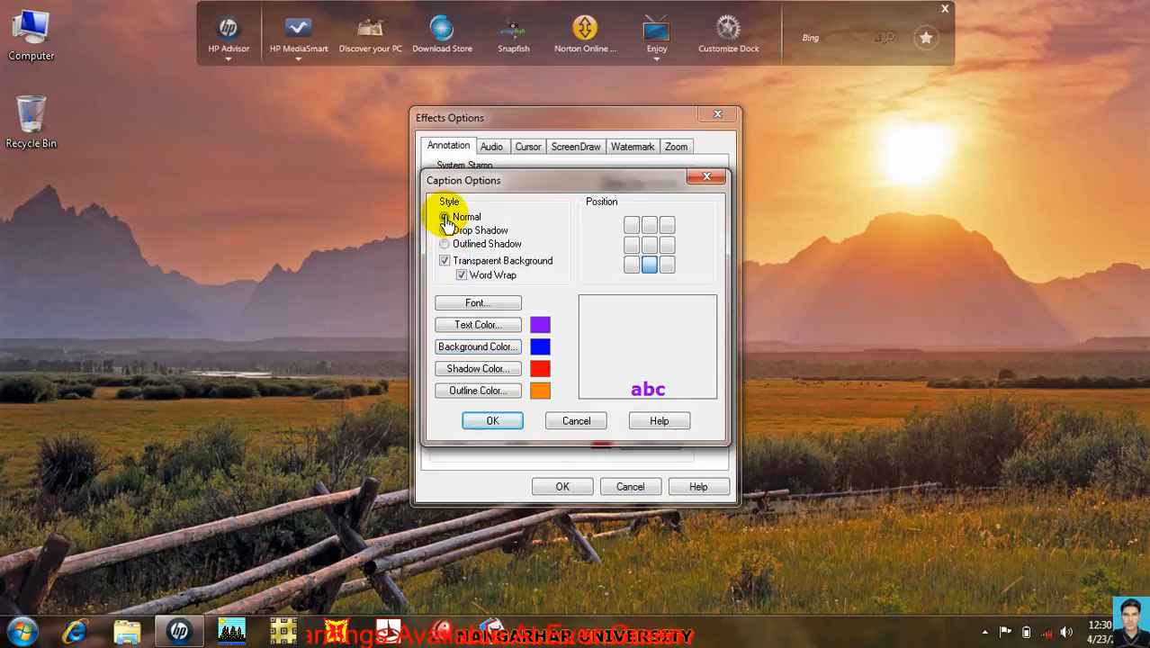
left_click(444, 259)
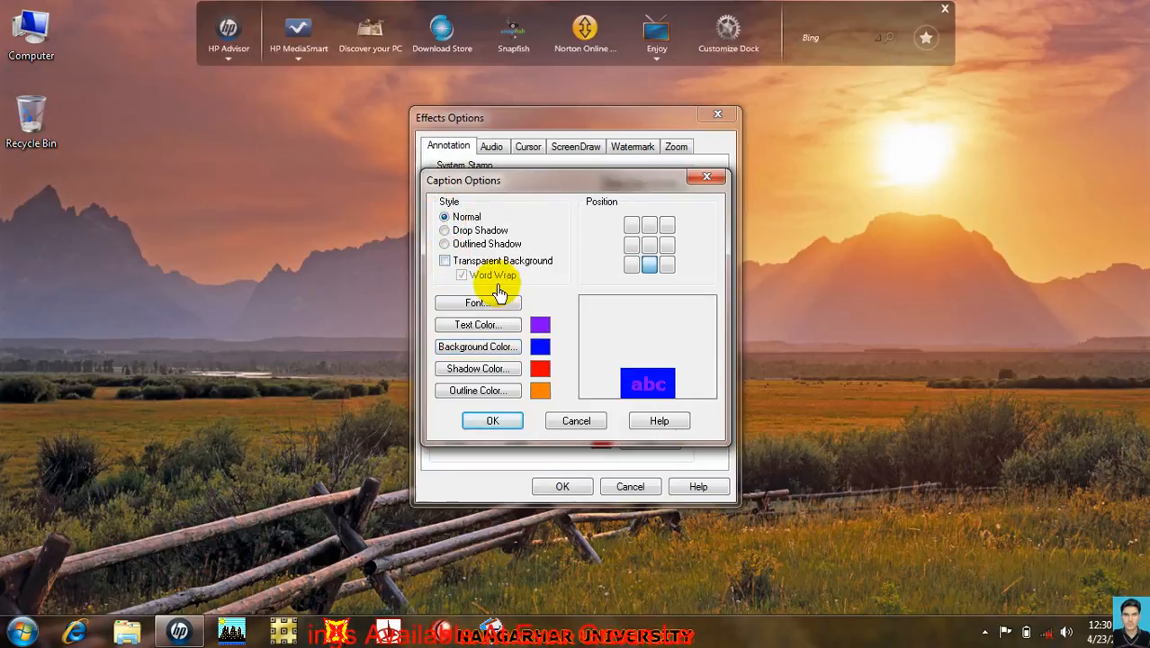
left_click(446, 244)
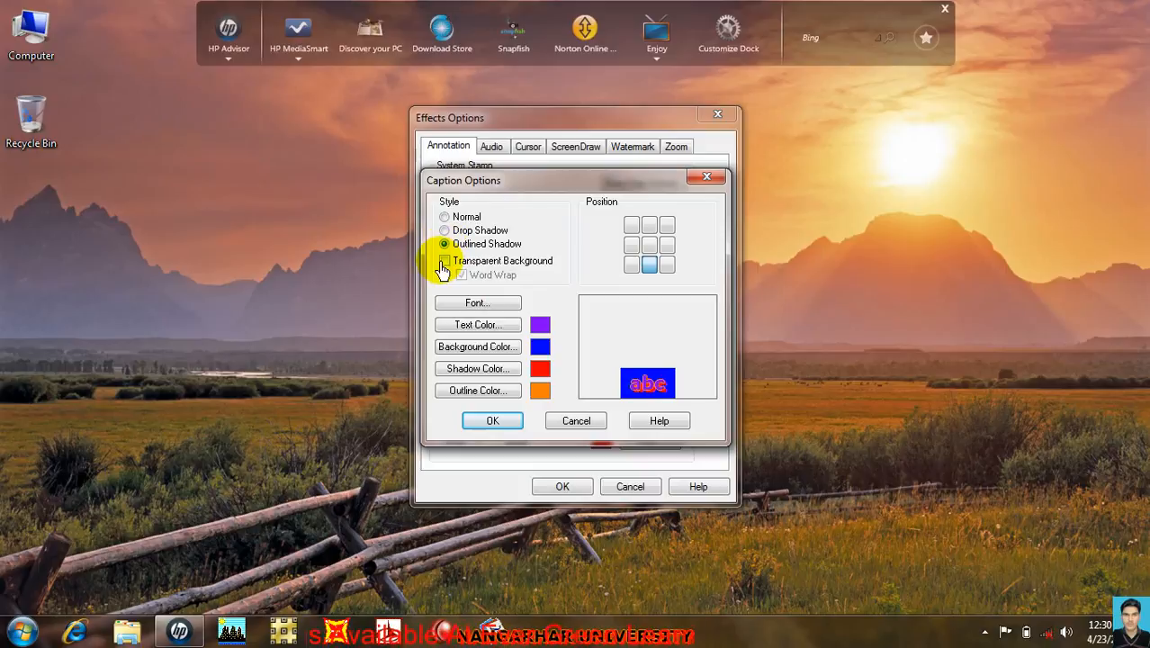
left_click(445, 260)
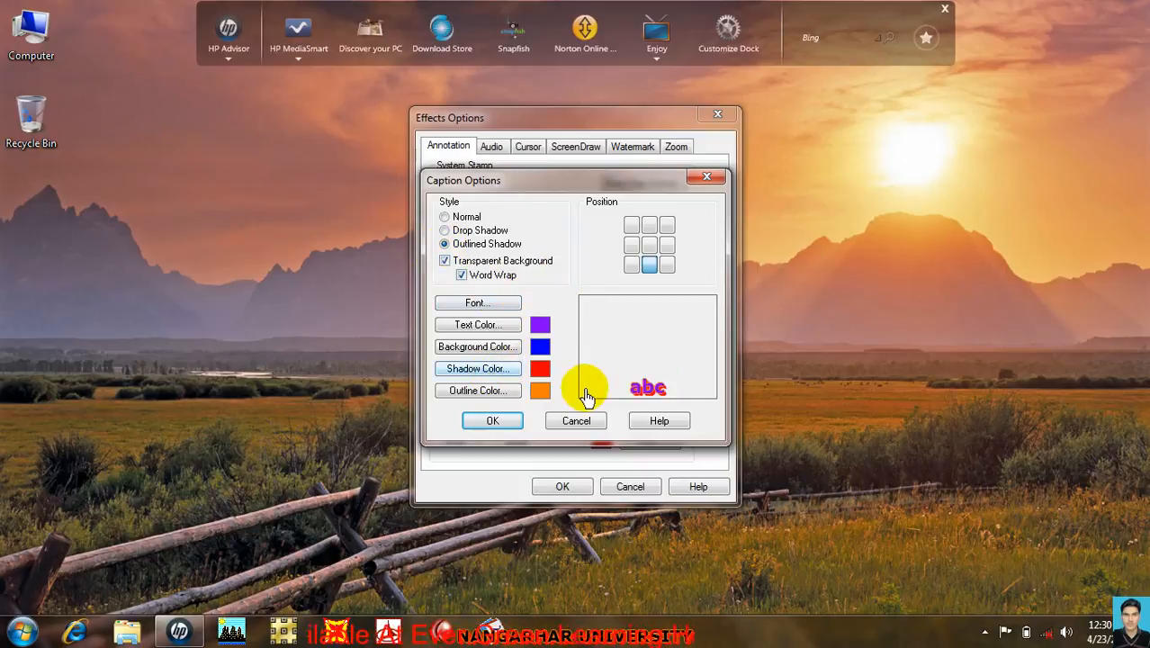
Set the caption's shadow colour to yellow
left_click(501, 369)
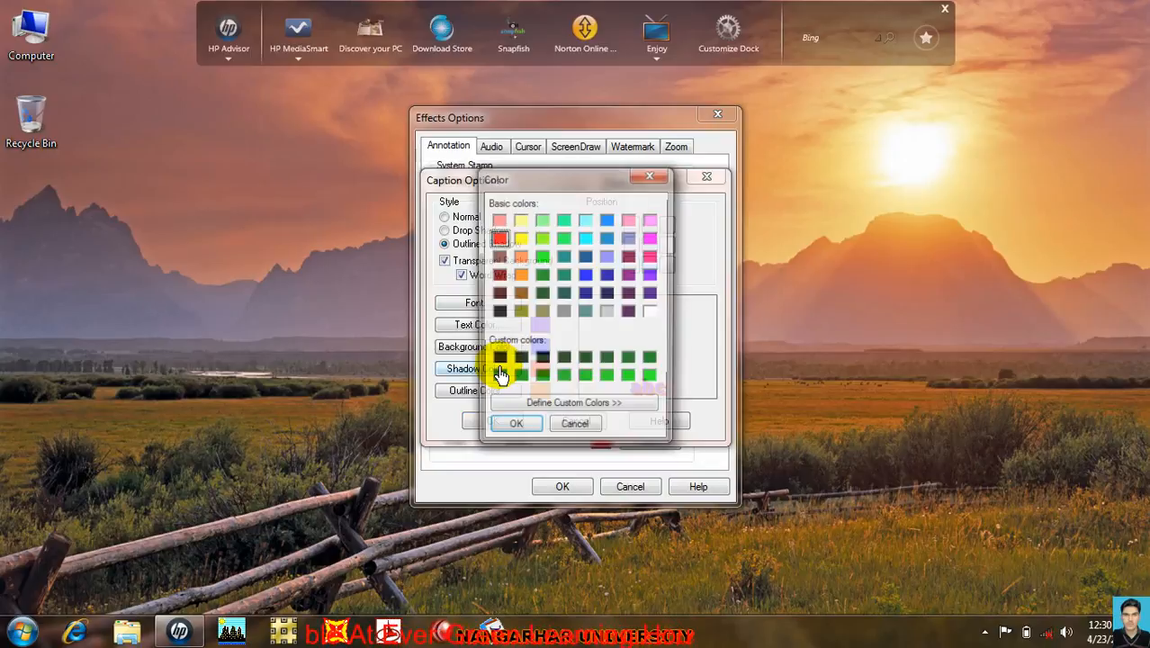
left_click(629, 378)
left_click(520, 238)
left_click(510, 430)
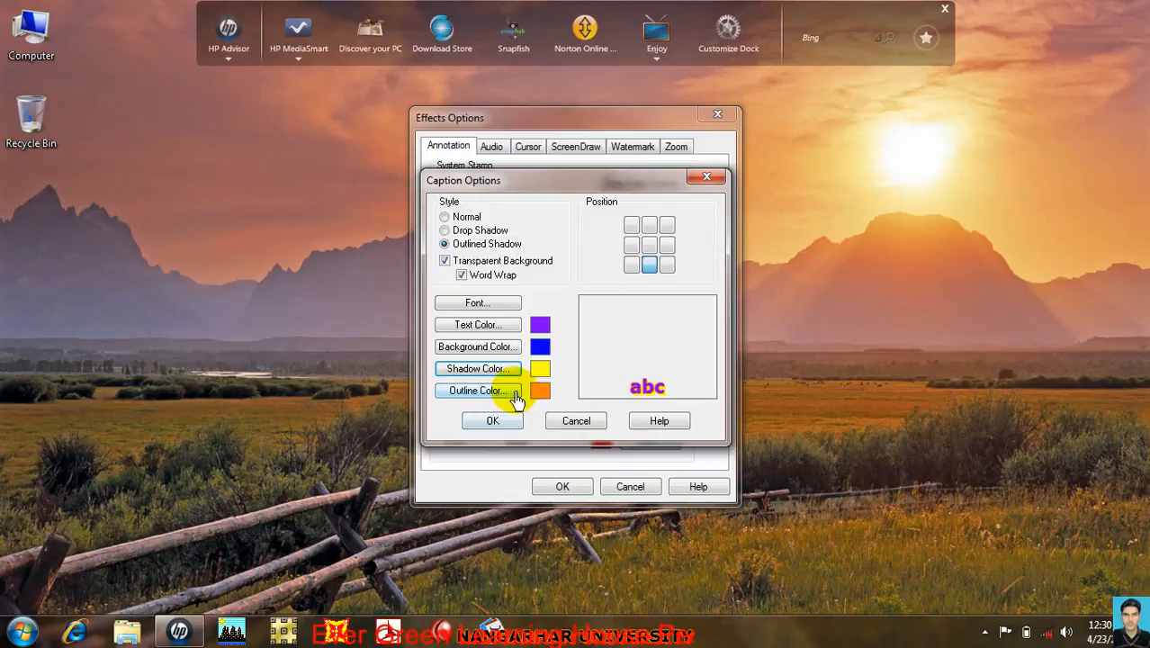
Try a light blue caption outline, and finally set the outline colour to red
left_click(484, 393)
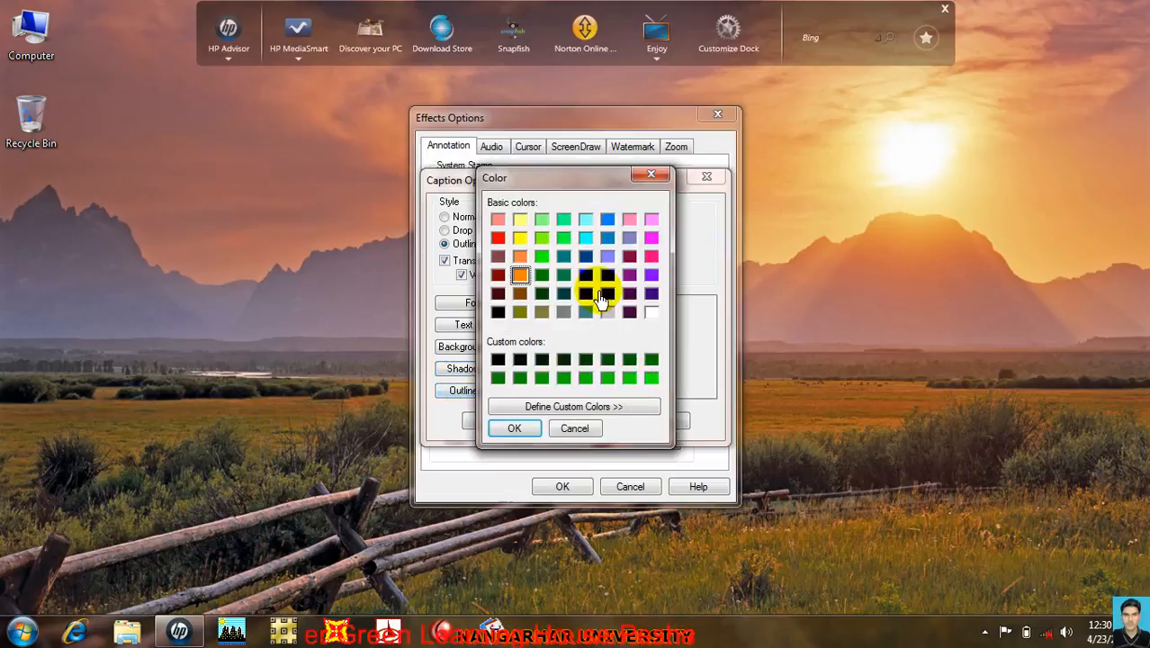
left_click(498, 238)
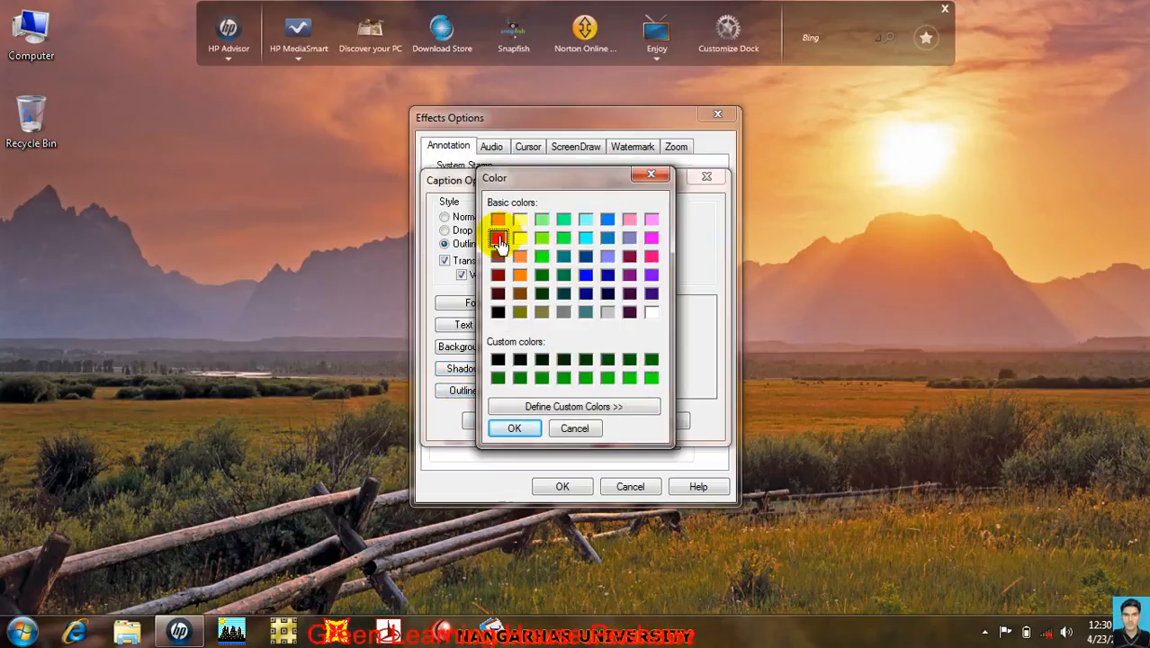
left_click(607, 220)
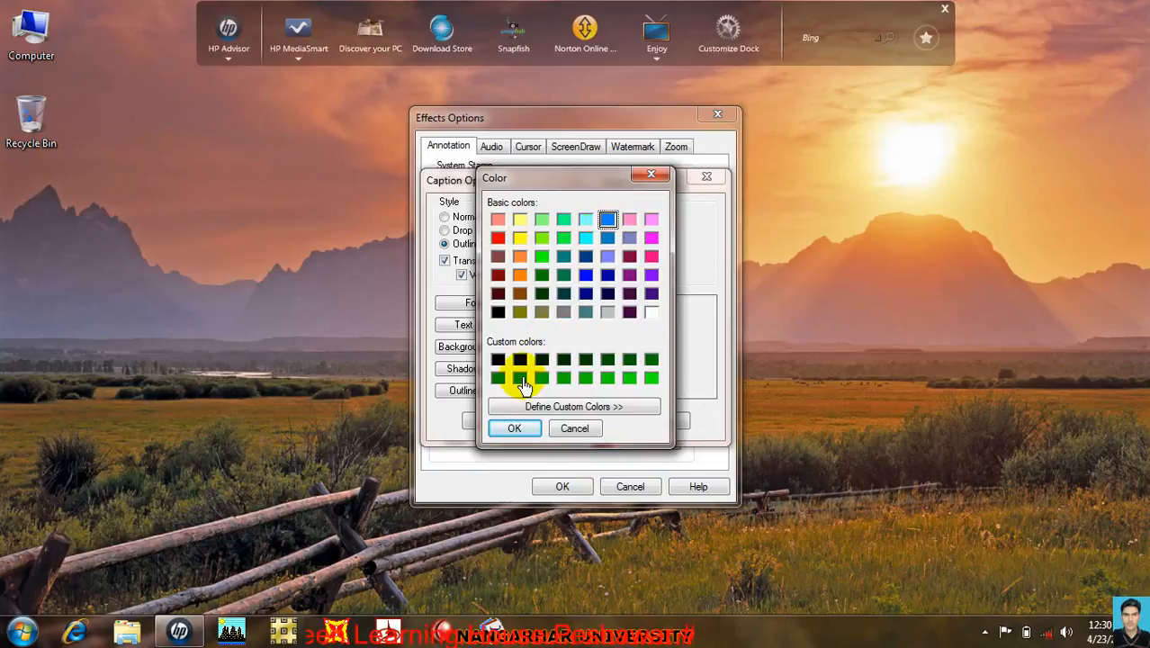
left_click(513, 428)
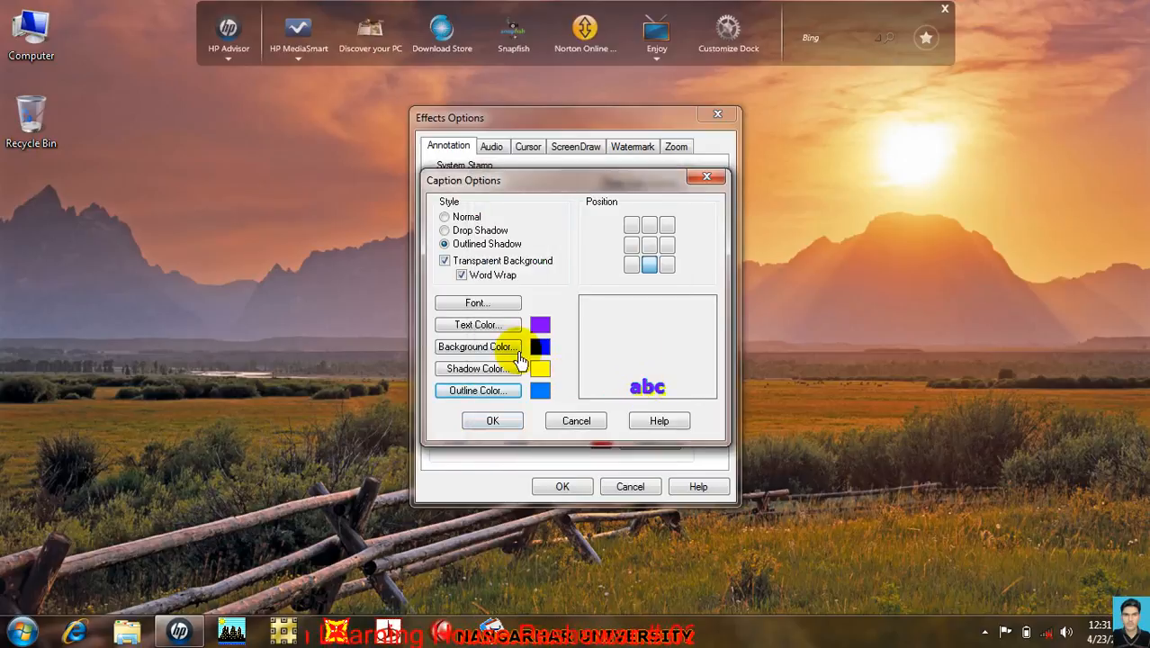
left_click(486, 397)
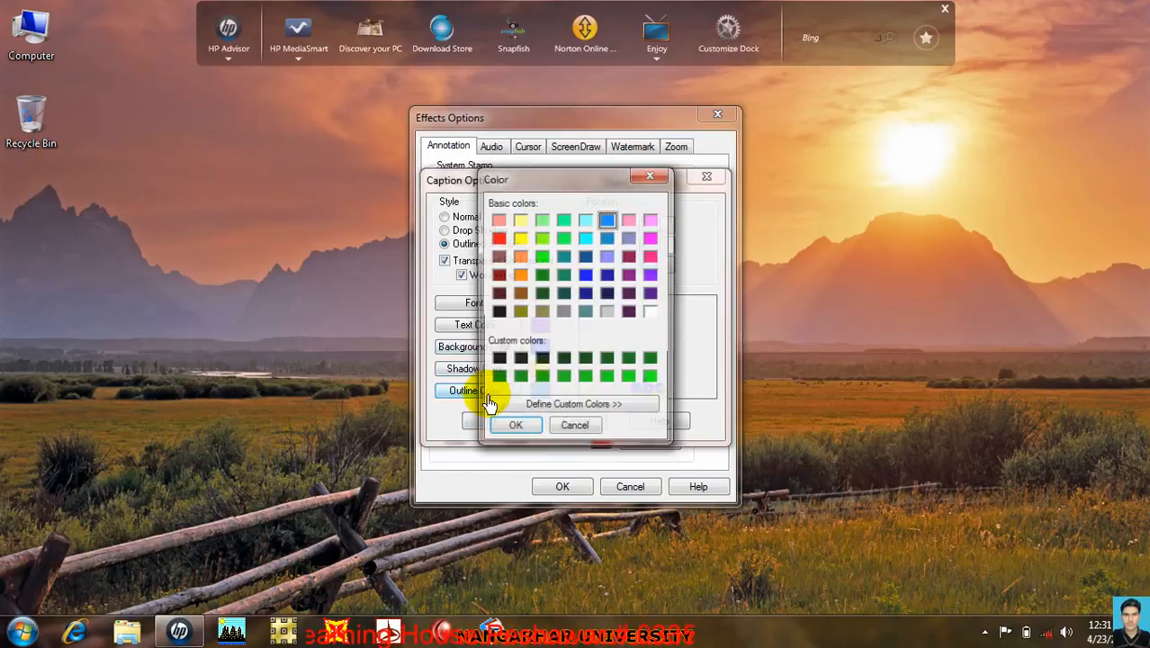
left_click(498, 238)
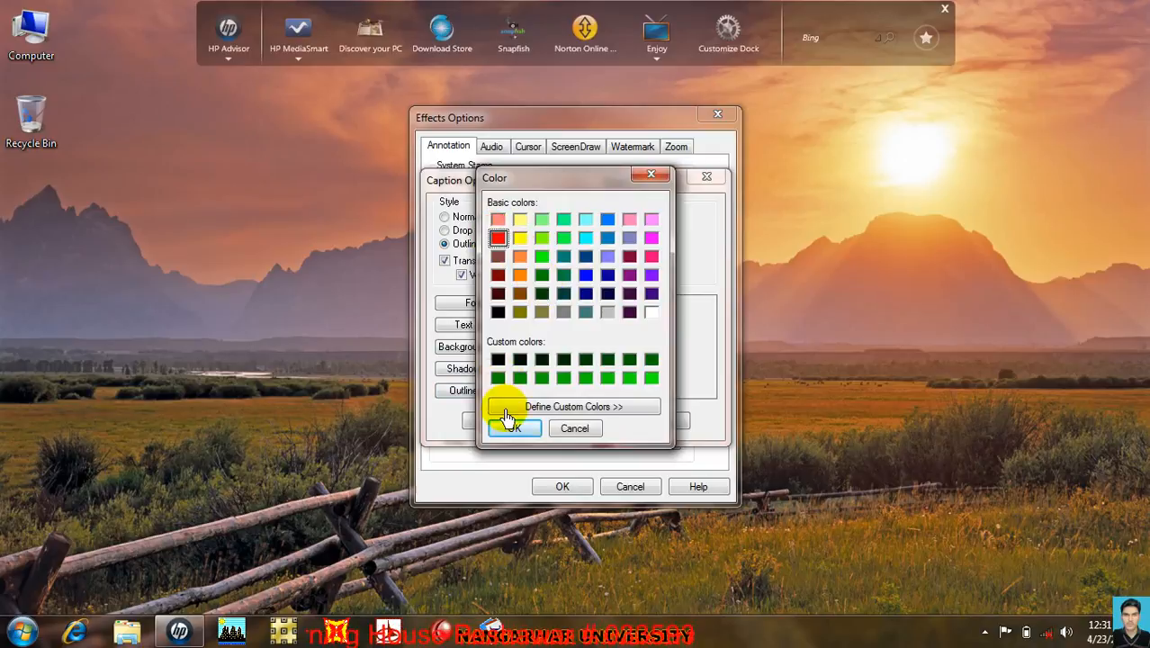
left_click(515, 424)
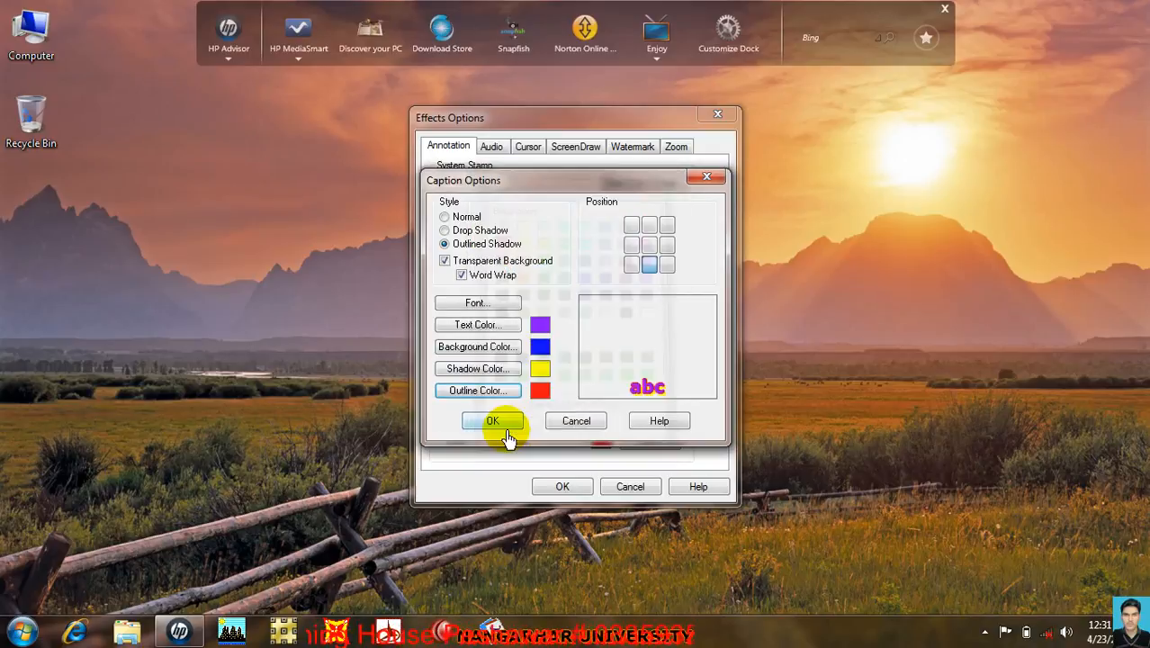
Try several caption positions, place the caption in the middle centre, and accept the caption options
left_click(650, 227)
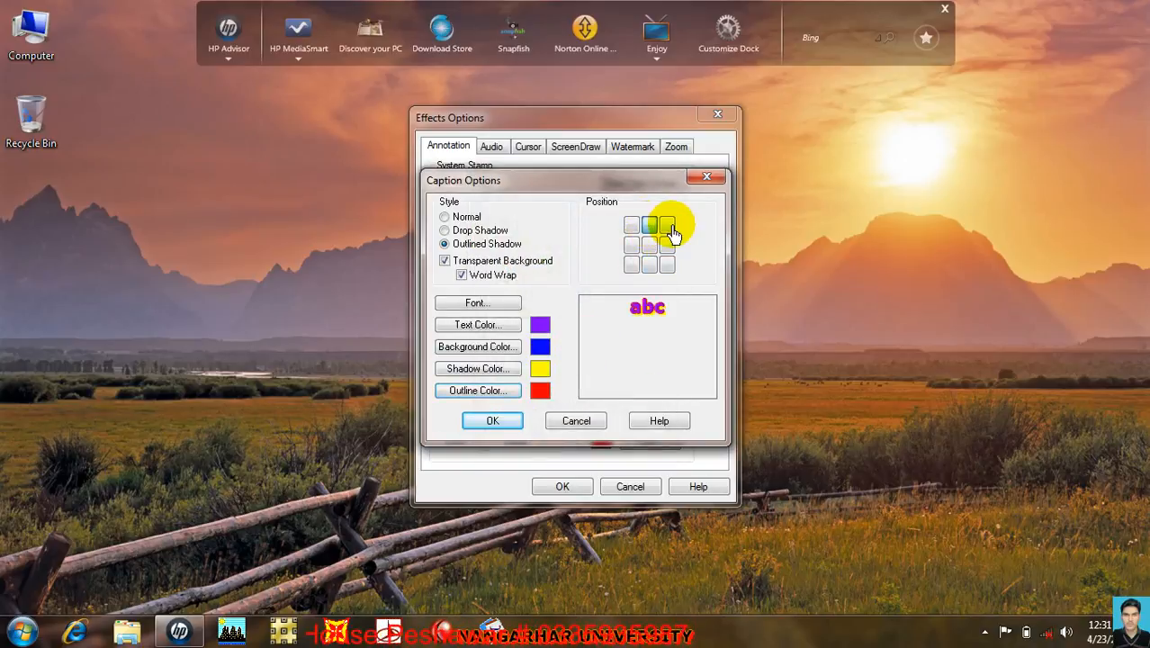
left_click(667, 226)
left_click(667, 246)
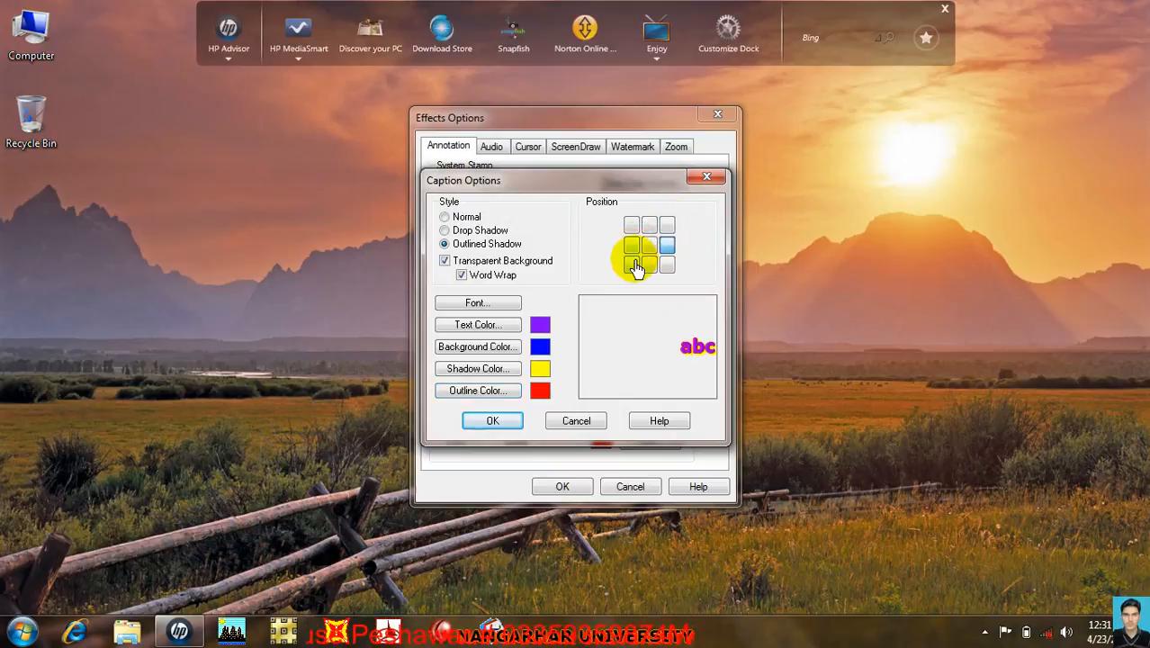
left_click(647, 265)
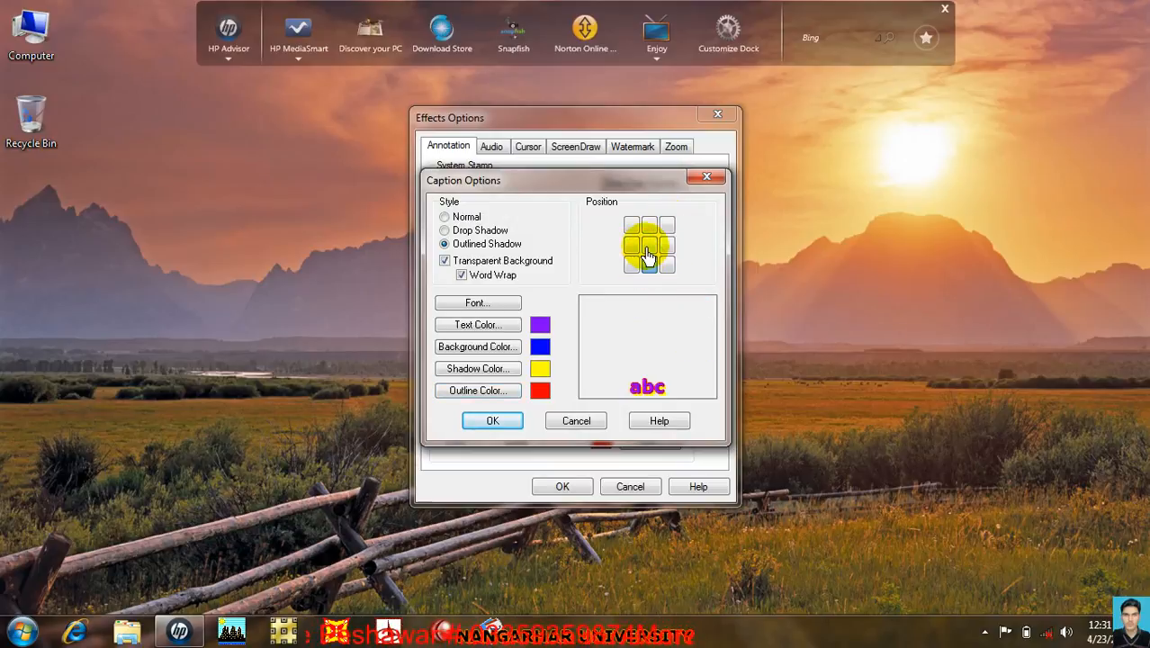
left_click(649, 250)
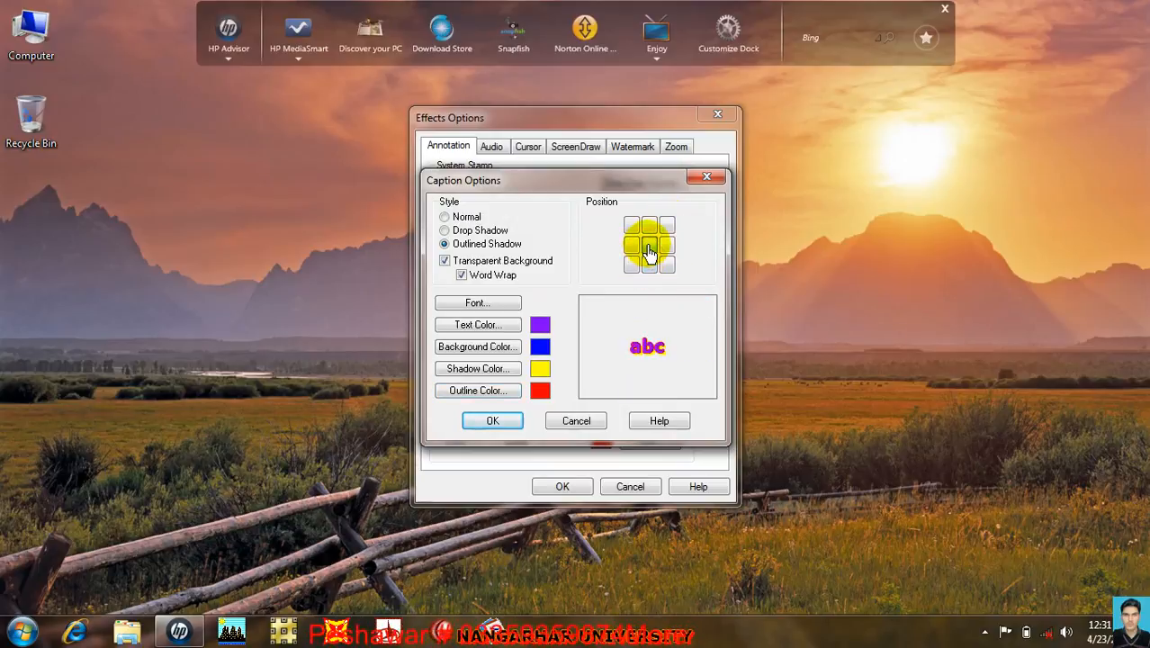
left_click(493, 421)
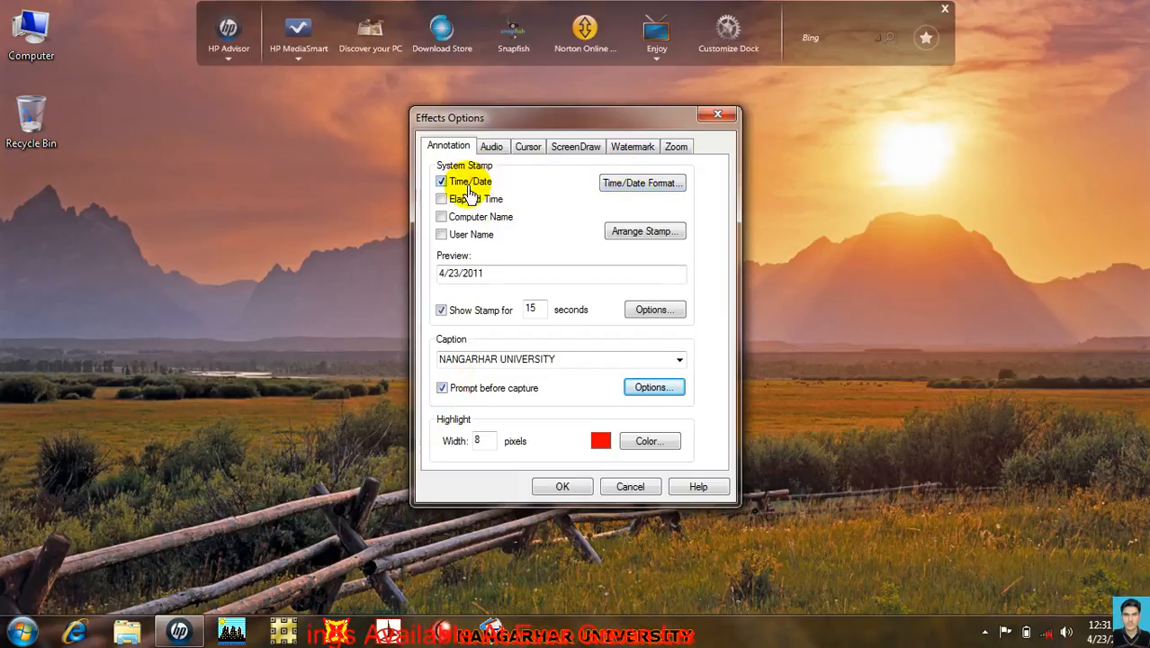
Try the Custom Format, M/d/yyyy and M/d/yy date formats for the system stamp, and return to Windows Default
left_click(641, 183)
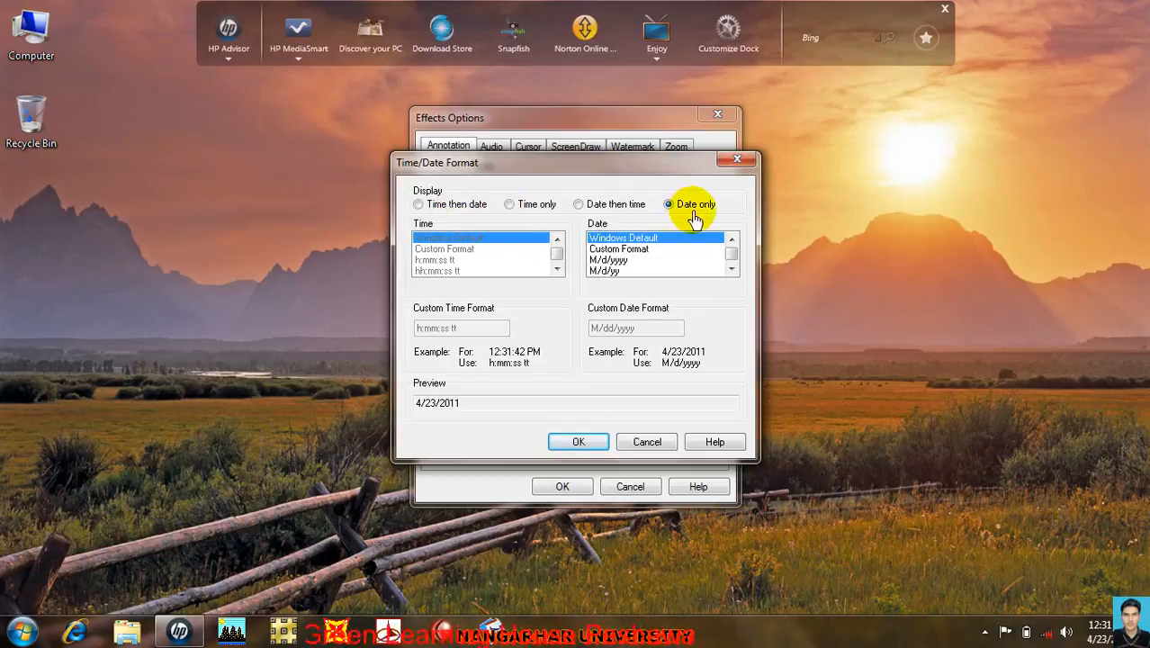
left_click(632, 249)
left_click(622, 260)
left_click(619, 269)
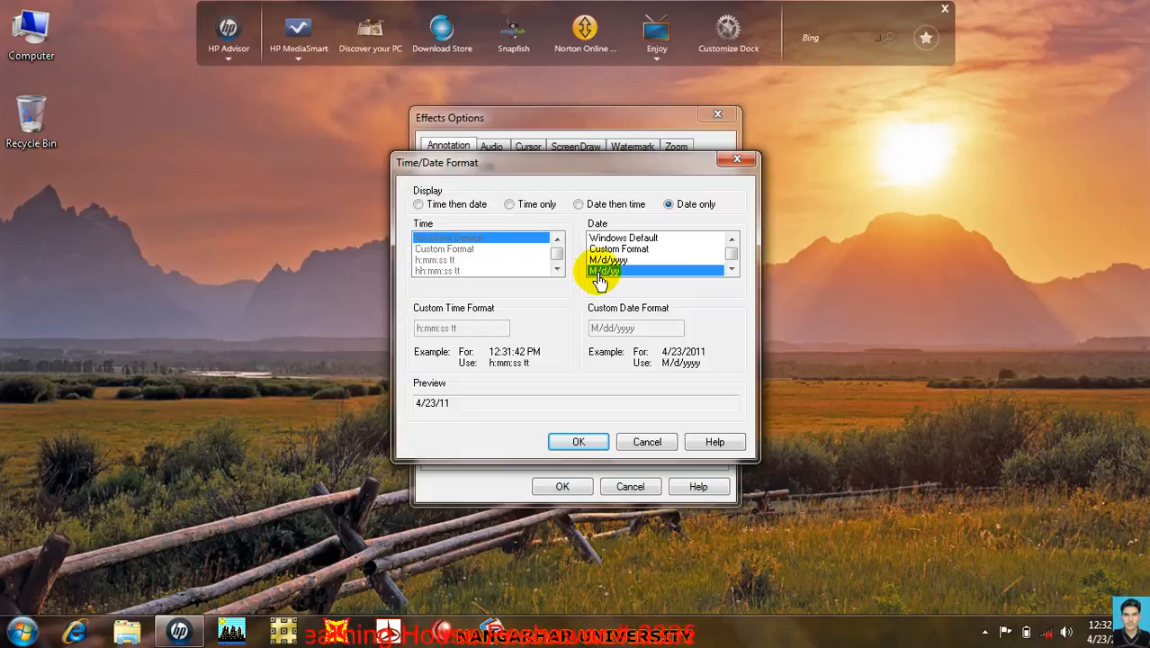
left_click(623, 239)
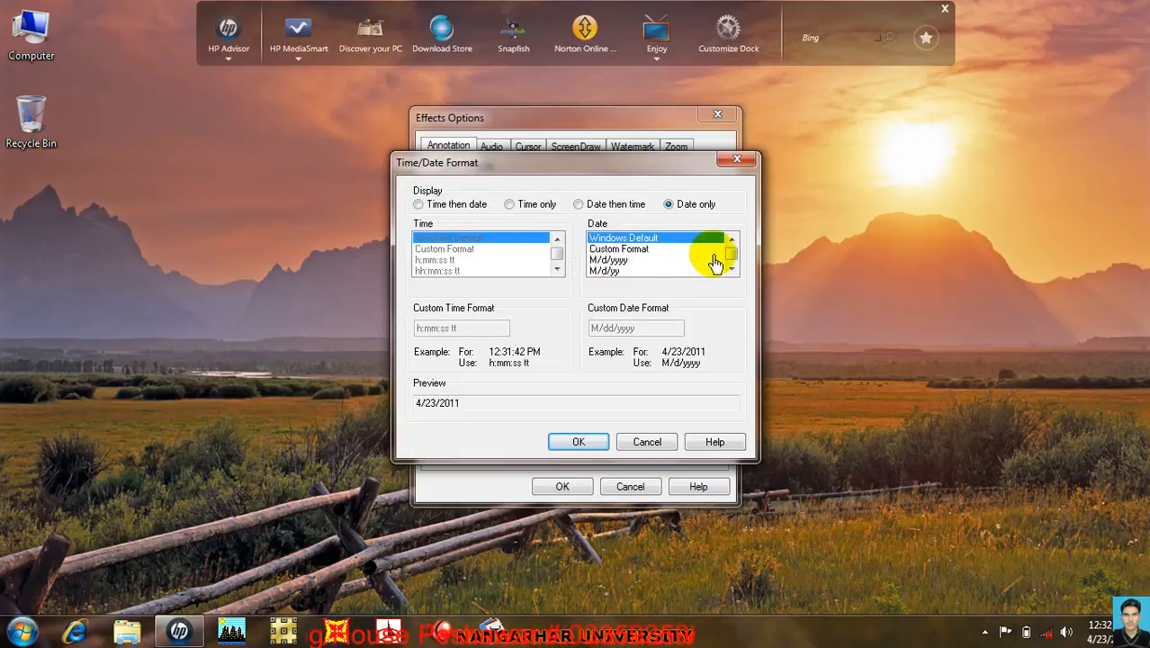
left_click(578, 440)
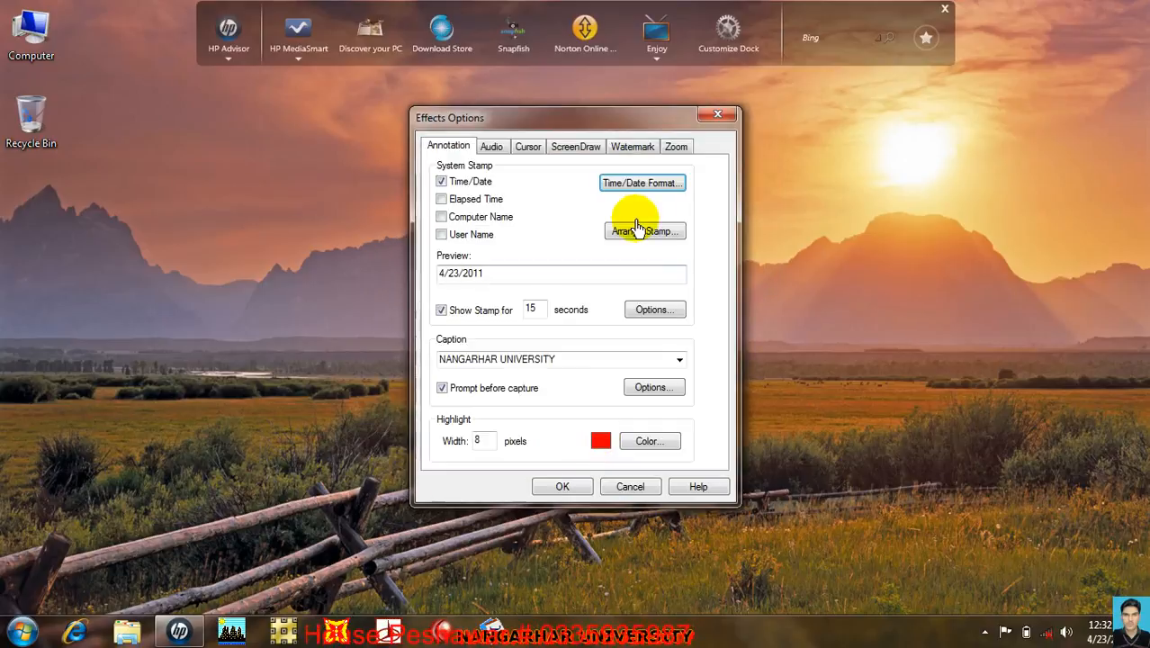
Add the elapsed time to the system stamp, and try the computer name and user name before leaving both off
left_click(441, 198)
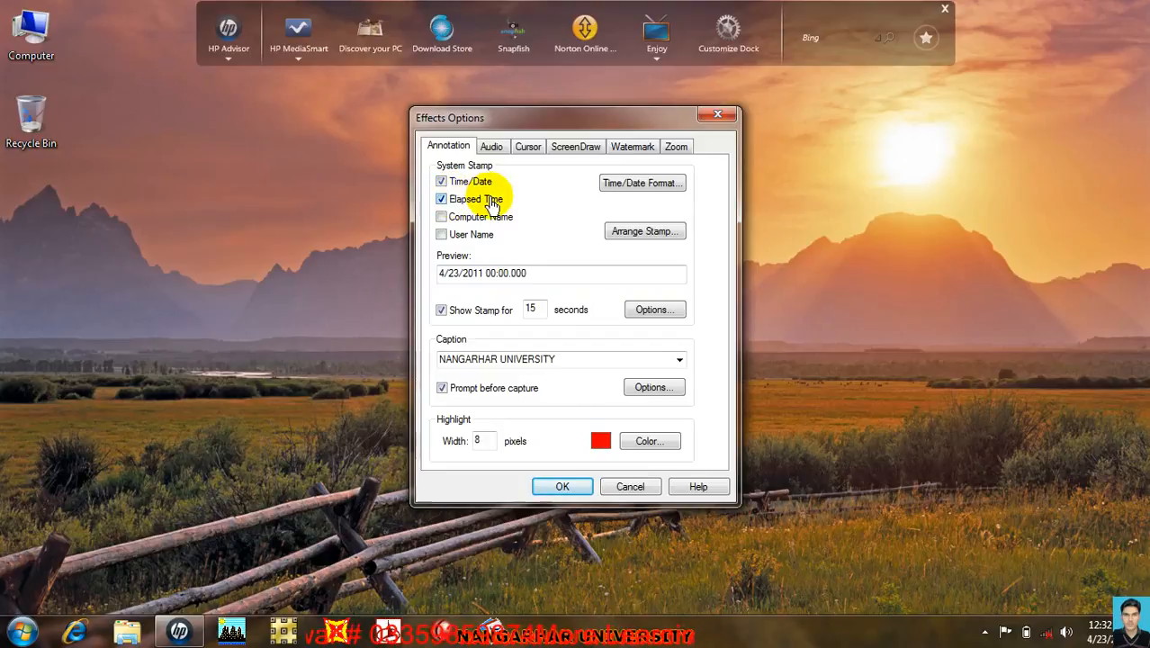
left_click(441, 218)
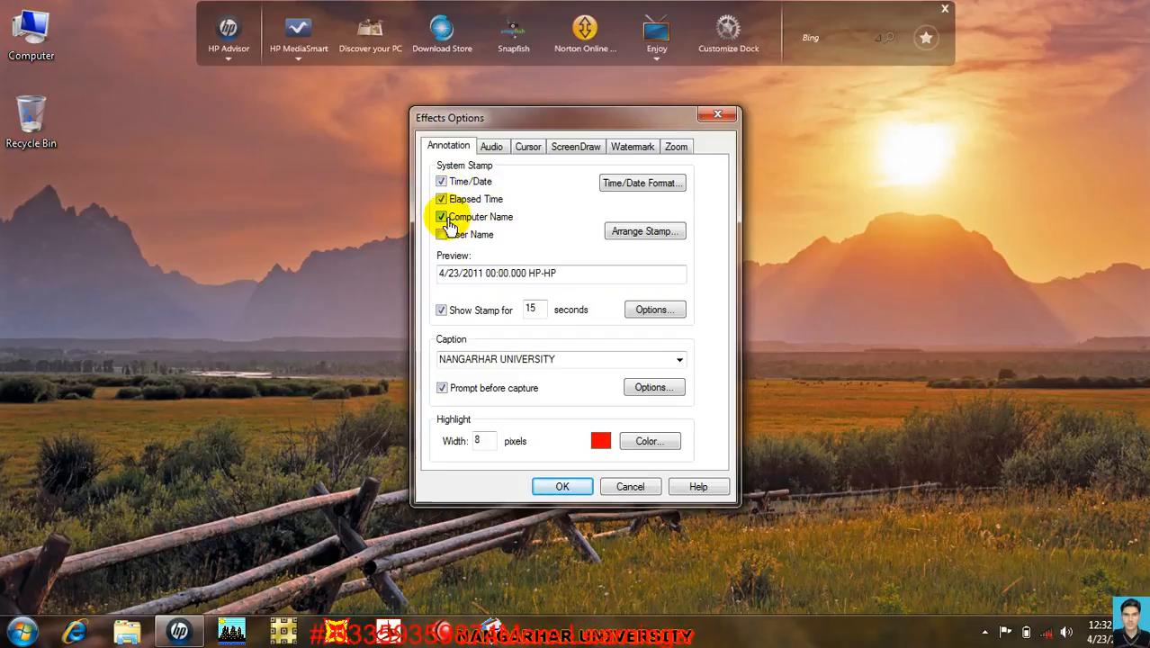
left_click(442, 235)
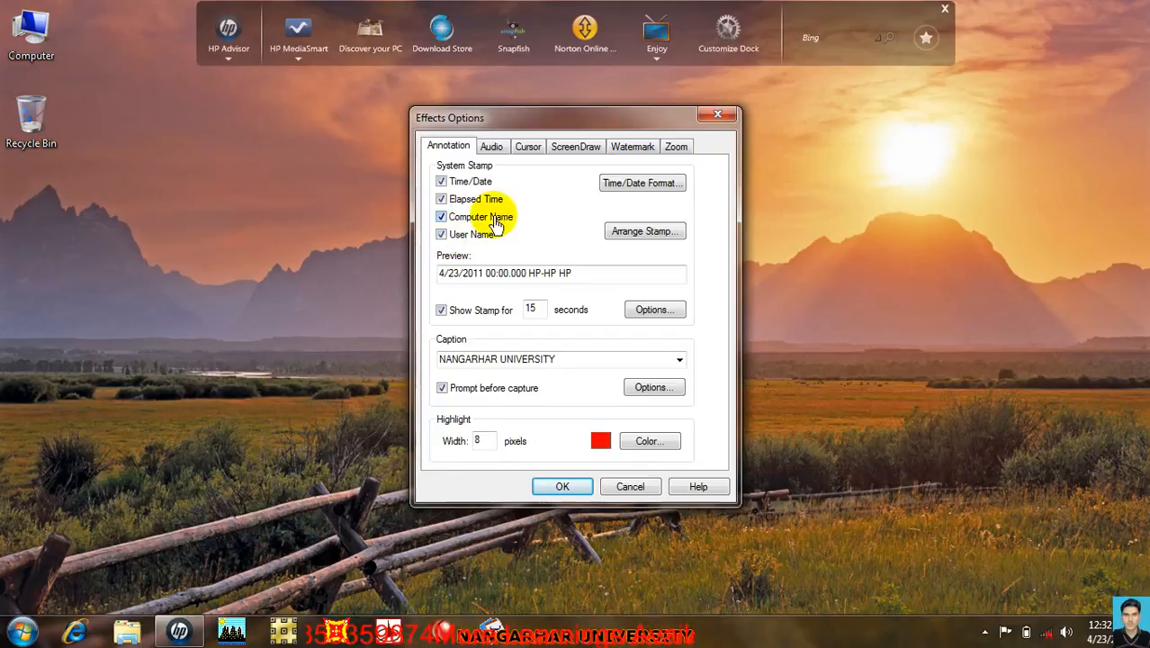
left_click(442, 234)
left_click(442, 217)
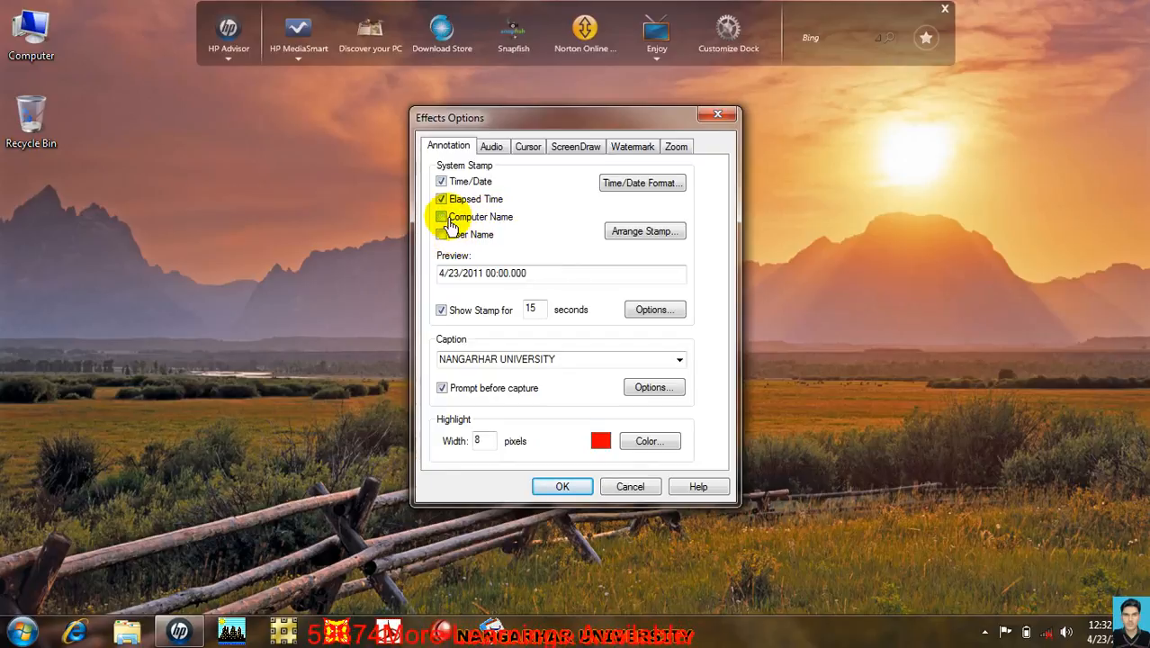
Review the system stamp order without changing it, and look through the cursor, ScreenDraw, watermark and zoom effects settings
left_click(650, 234)
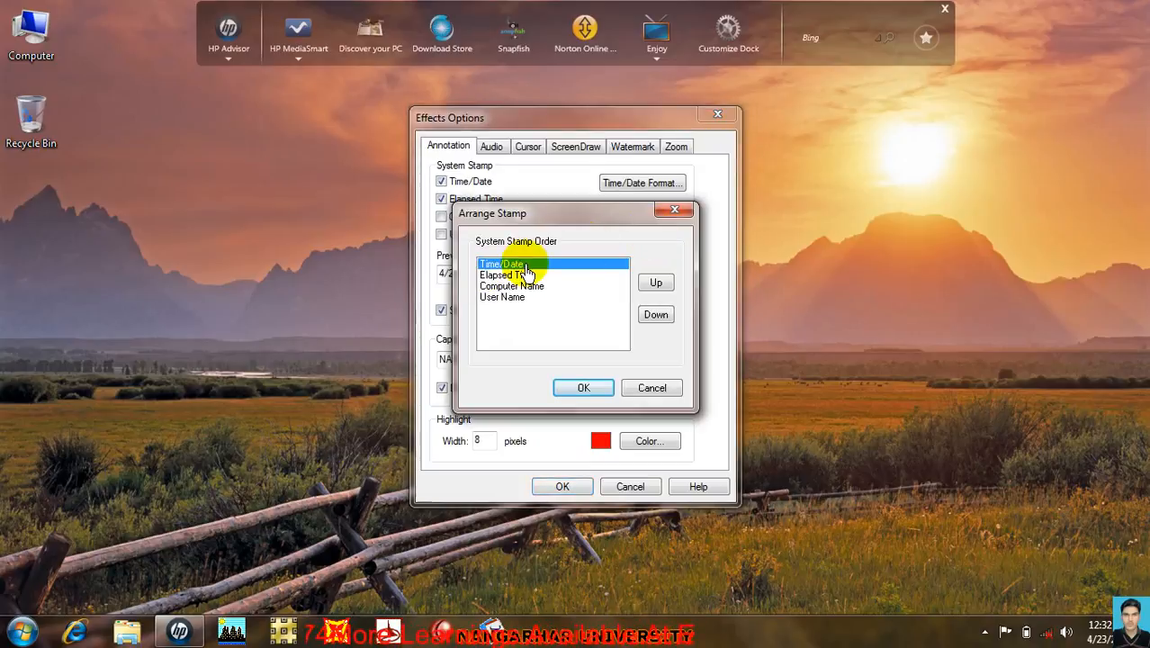
left_click(640, 387)
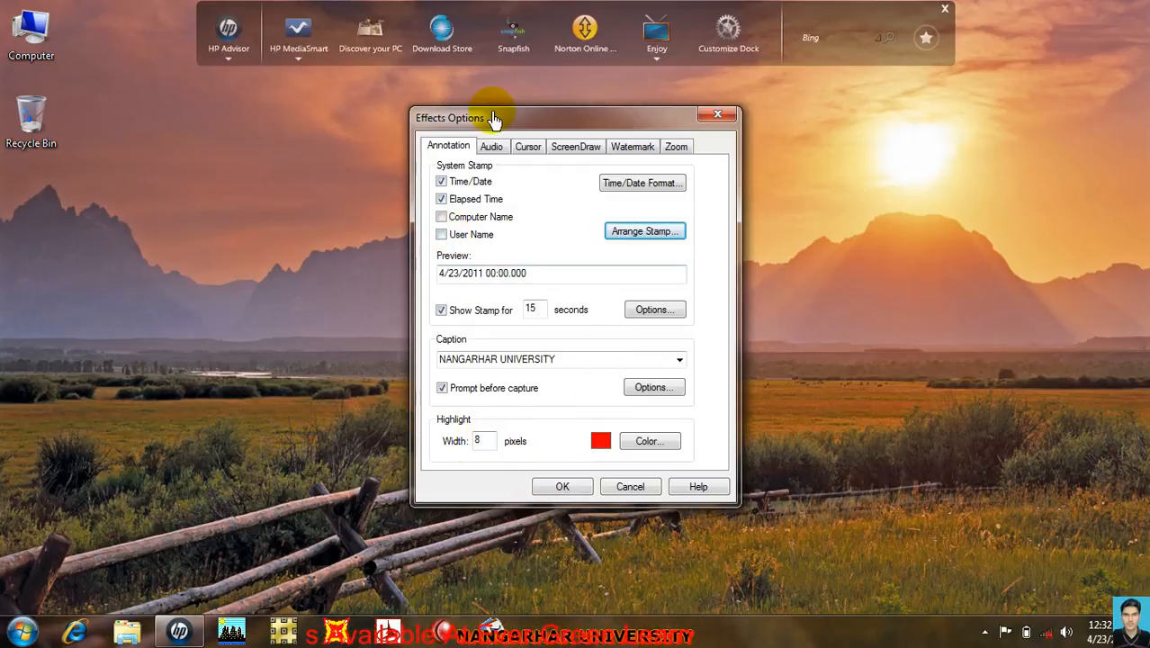
left_click(527, 149)
left_click(575, 148)
left_click(632, 149)
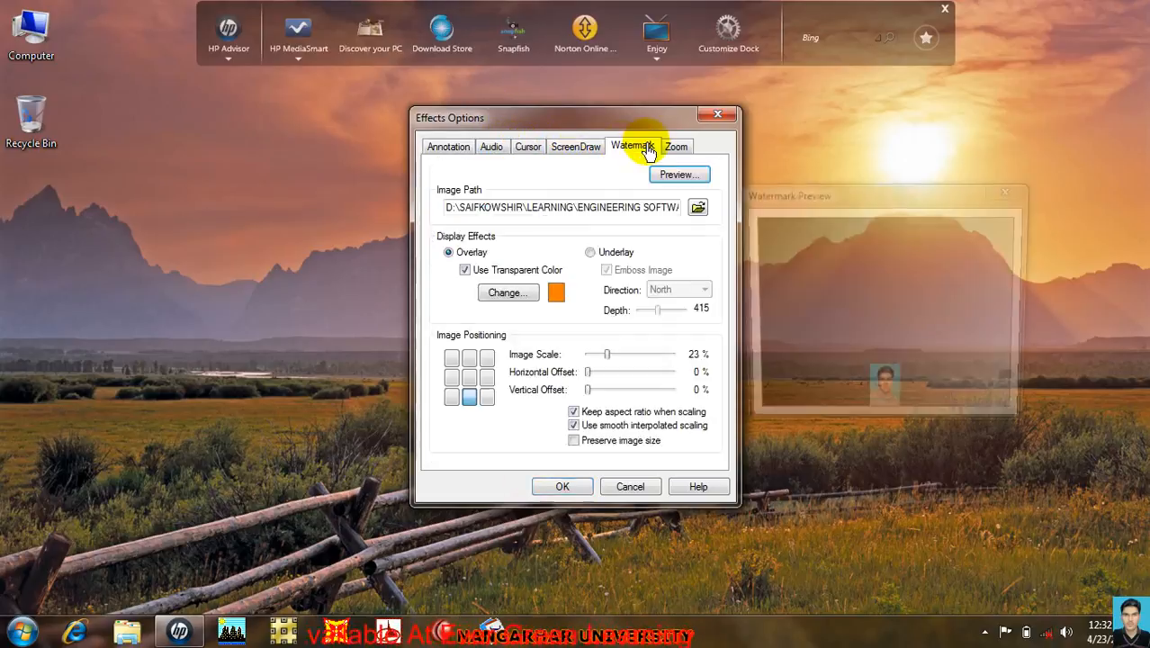
left_click(675, 149)
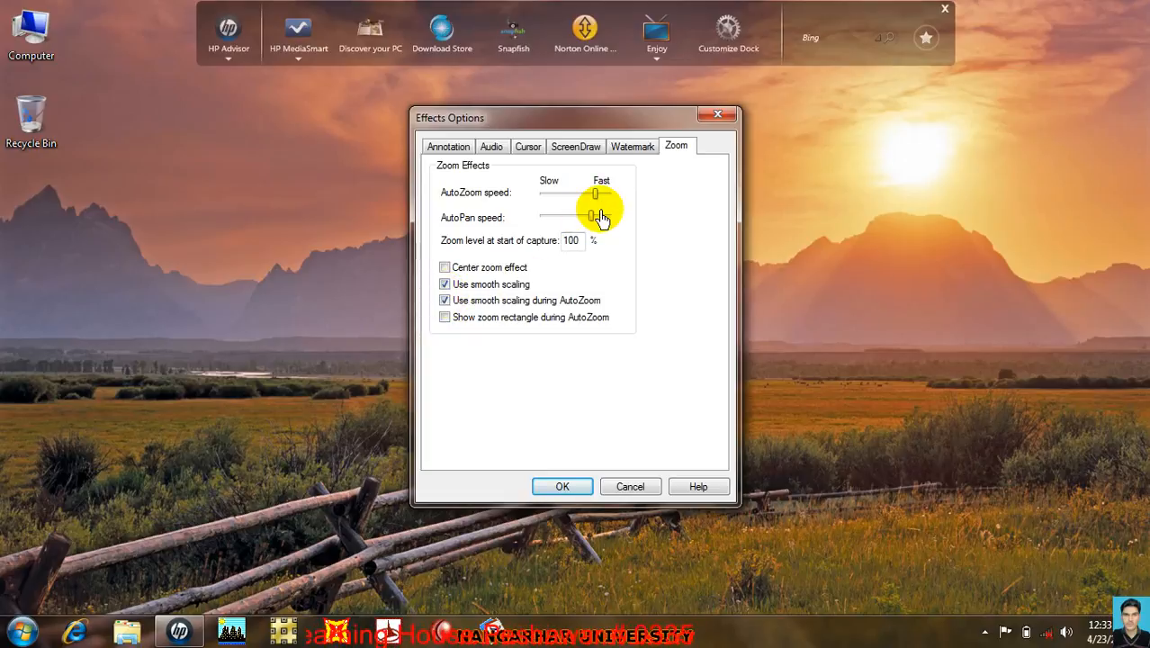
Return to the watermark settings and place the watermark image in the bottom-right corner
left_click(631, 145)
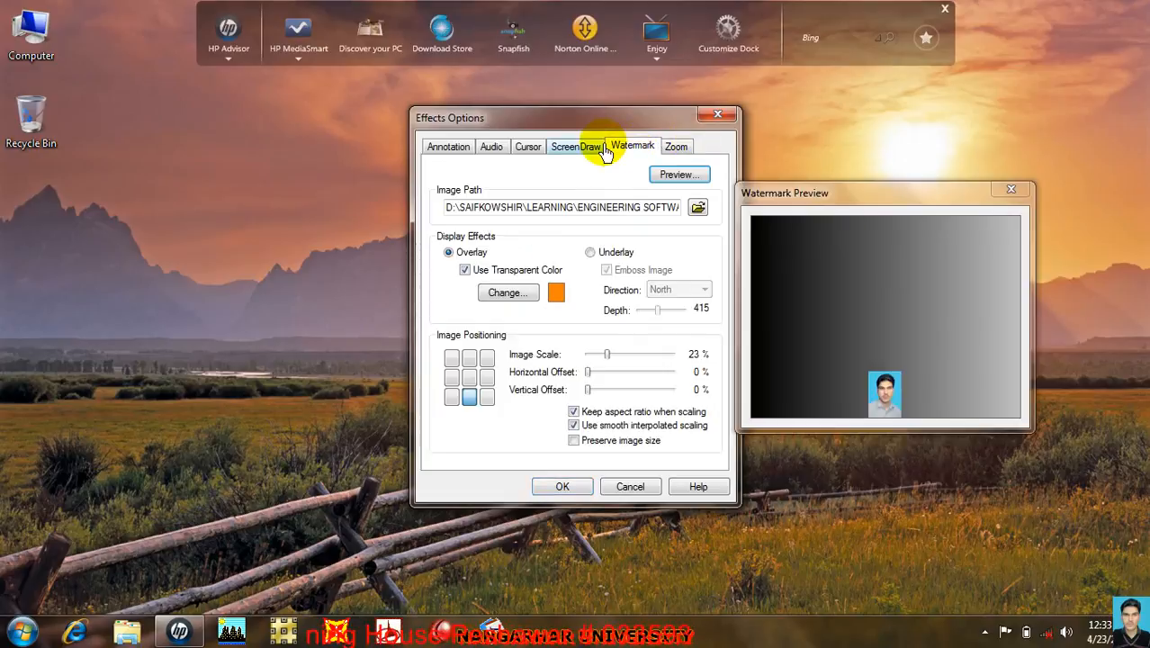
left_click(576, 147)
left_click(631, 146)
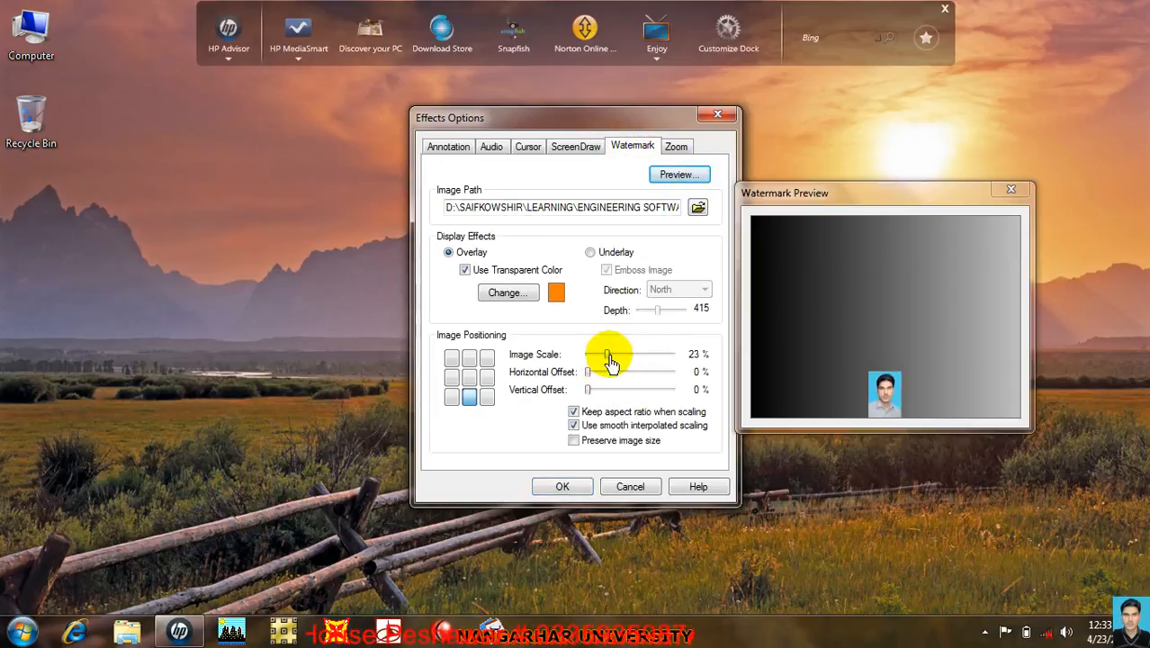
left_click(485, 398)
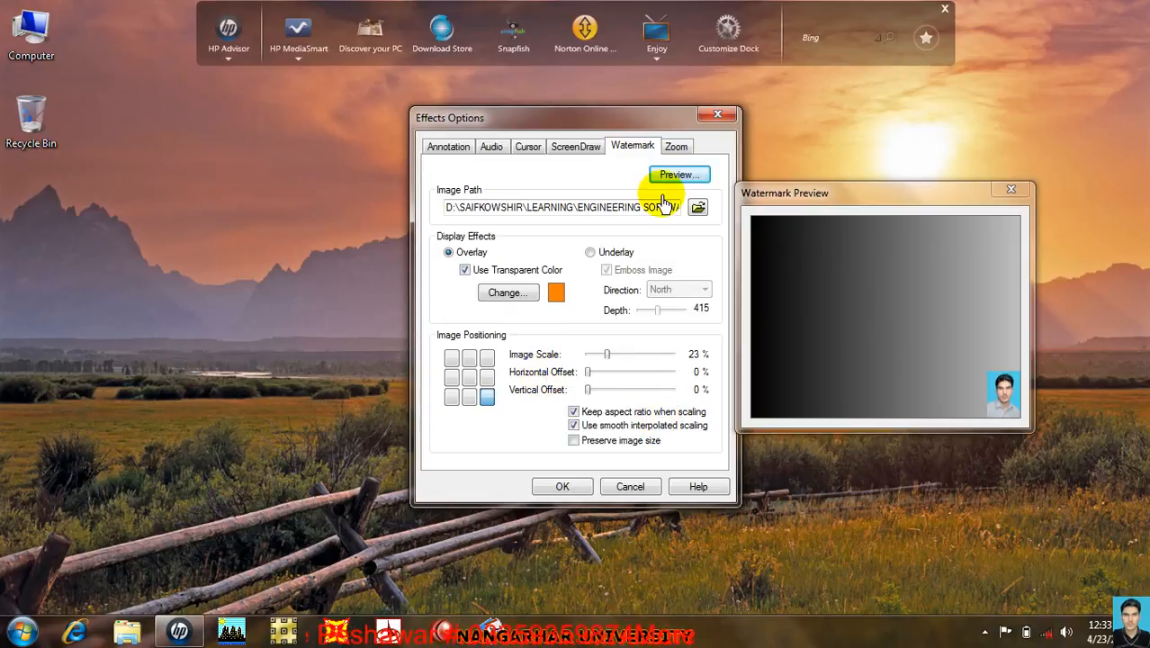
Replace the watermark image with DSCN2750 from the Video Training folder and accept the effects options
left_click(698, 209)
left_click(315, 135)
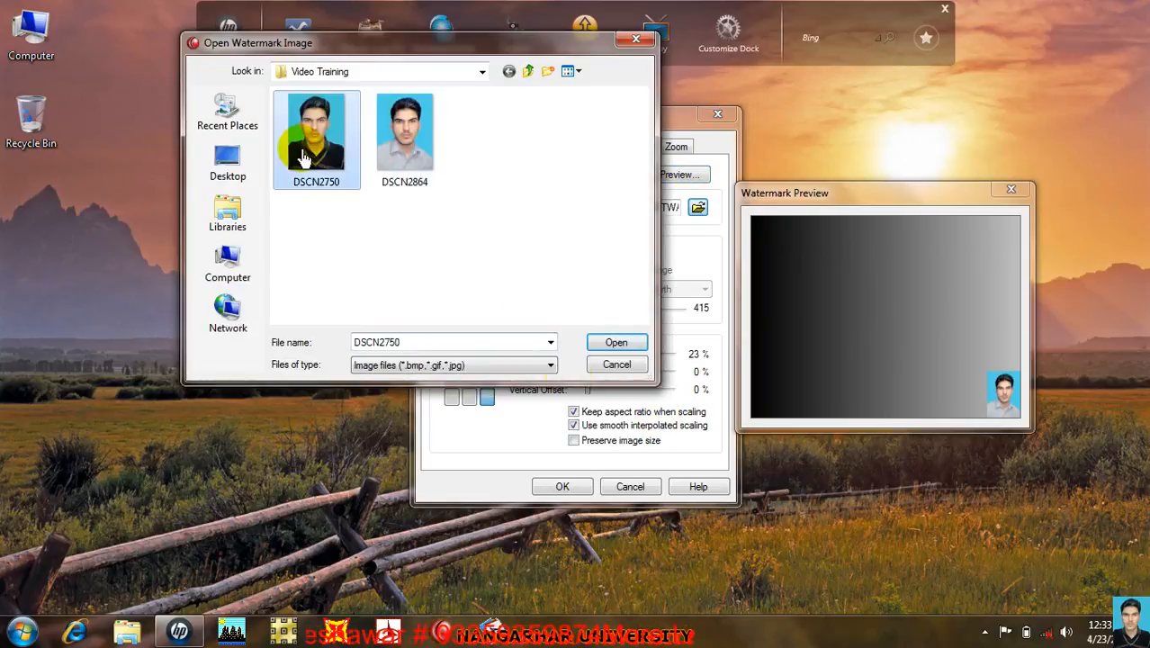
left_click(615, 343)
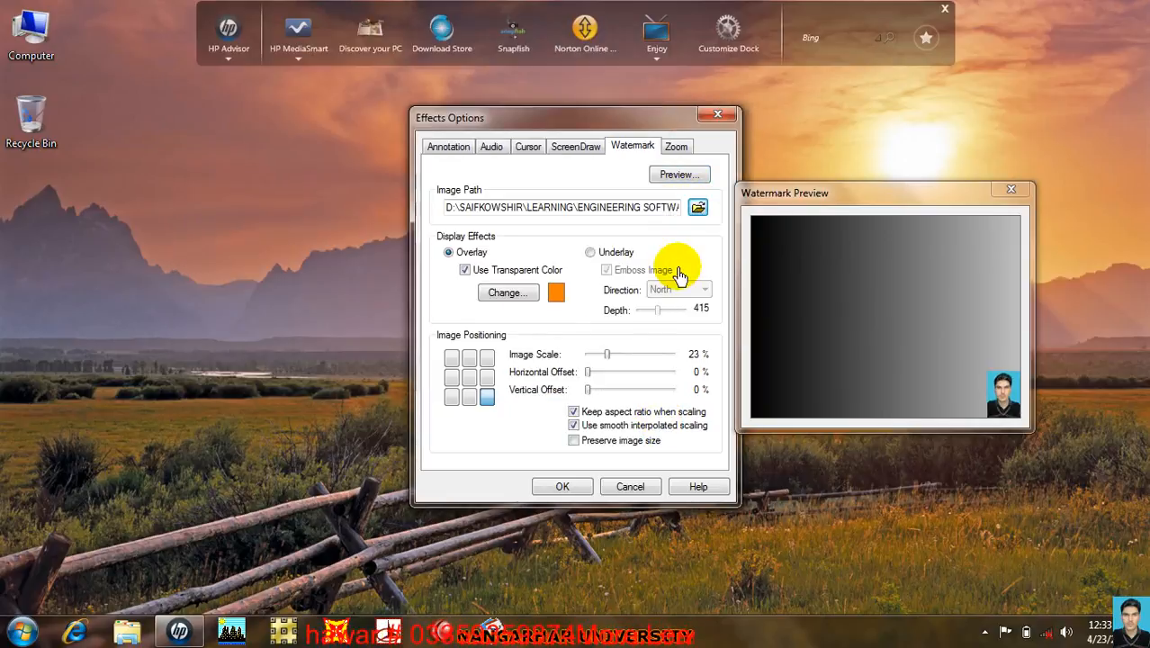
left_click(542, 487)
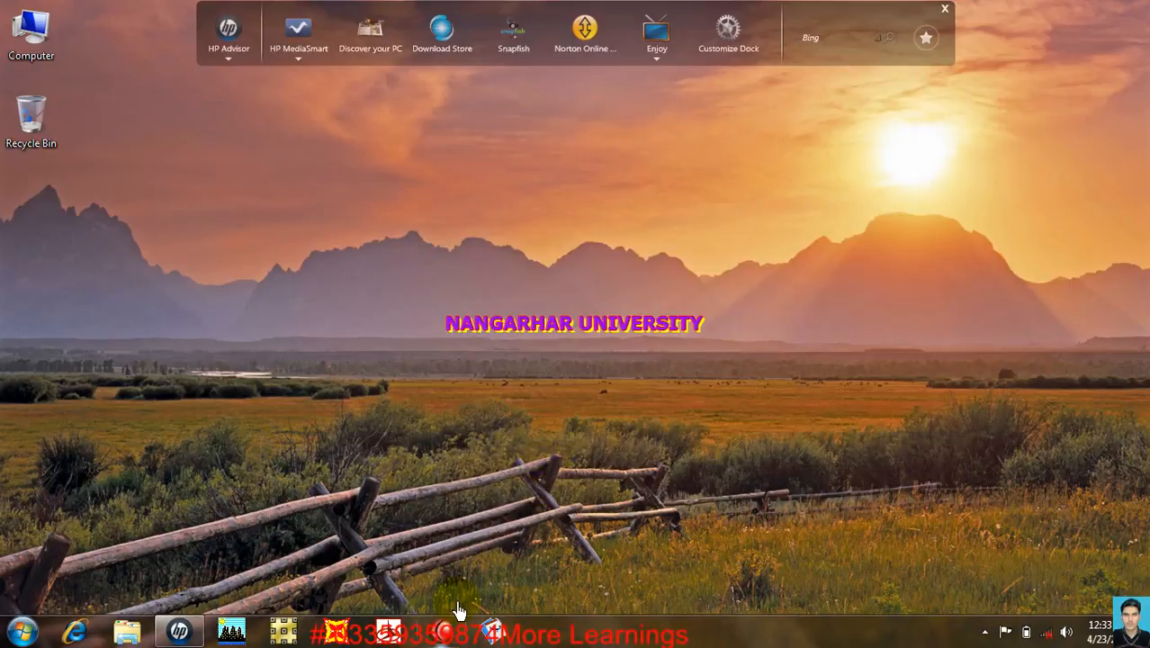
Sketch light blue freehand strokes across the desktop's mountains with ScreenDraw, and clear the drawing
mouse_move(537, 236)
left_mouse_down()
mouse_move(743, 248)
mouse_move(706, 316)
mouse_move(645, 281)
mouse_move(451, 326)
mouse_move(459, 340)
mouse_move(352, 351)
mouse_move(362, 317)
left_mouse_up()
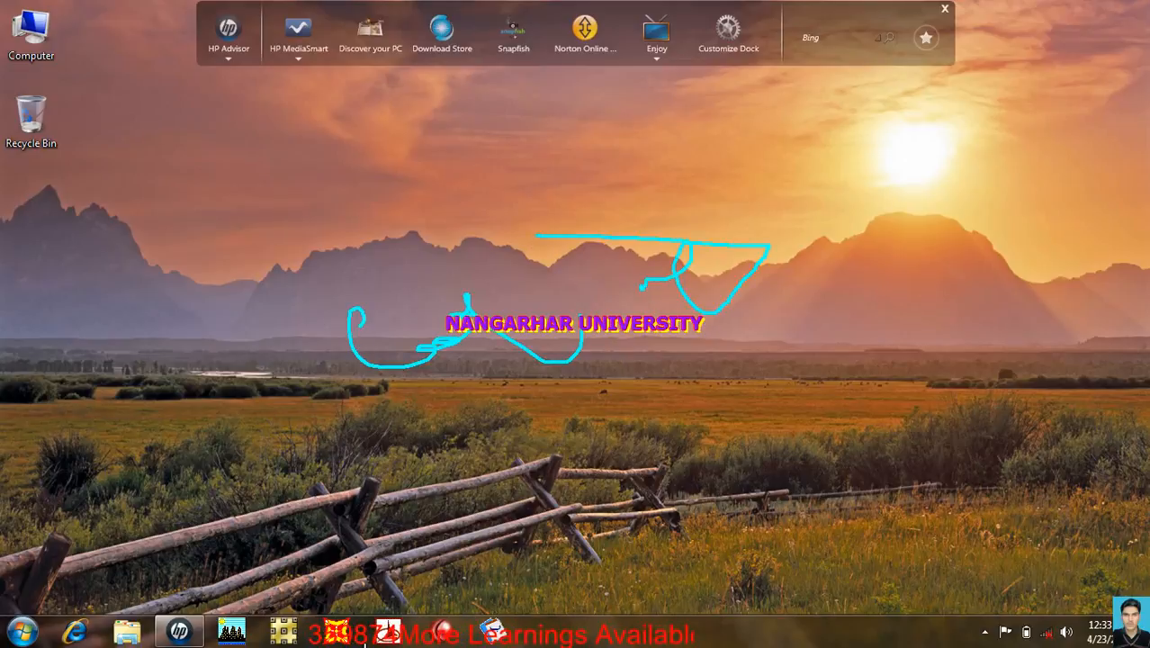
left_click(404, 595)
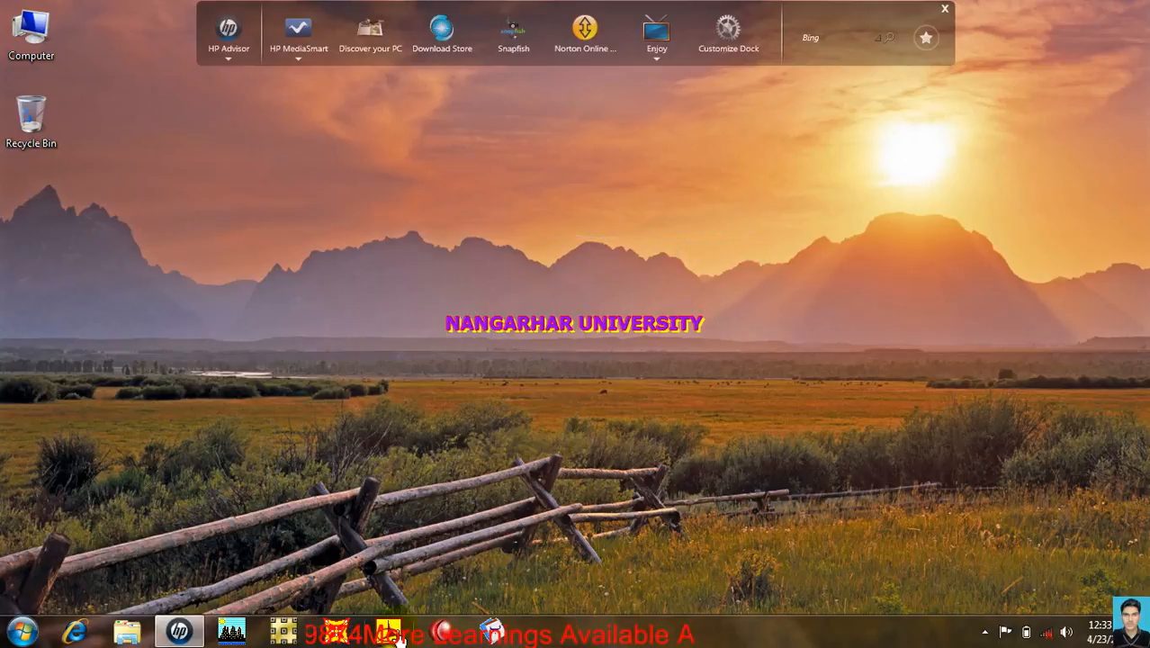
Try to log in to Primavera P6 with the account password
left_click(398, 631)
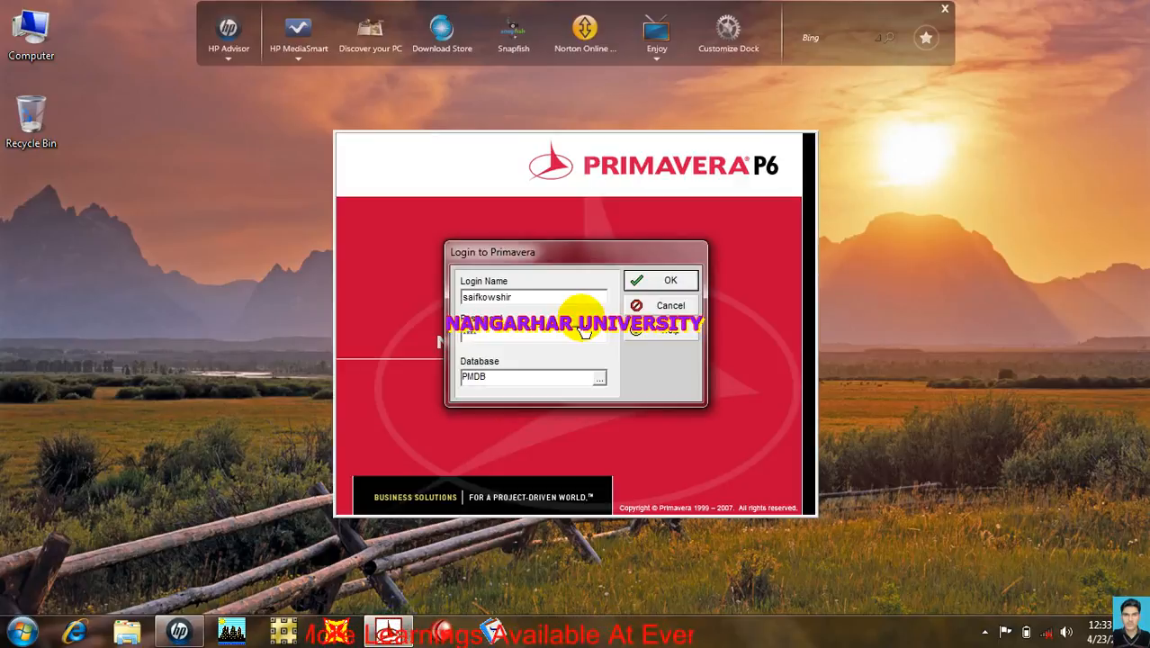
key("Return")
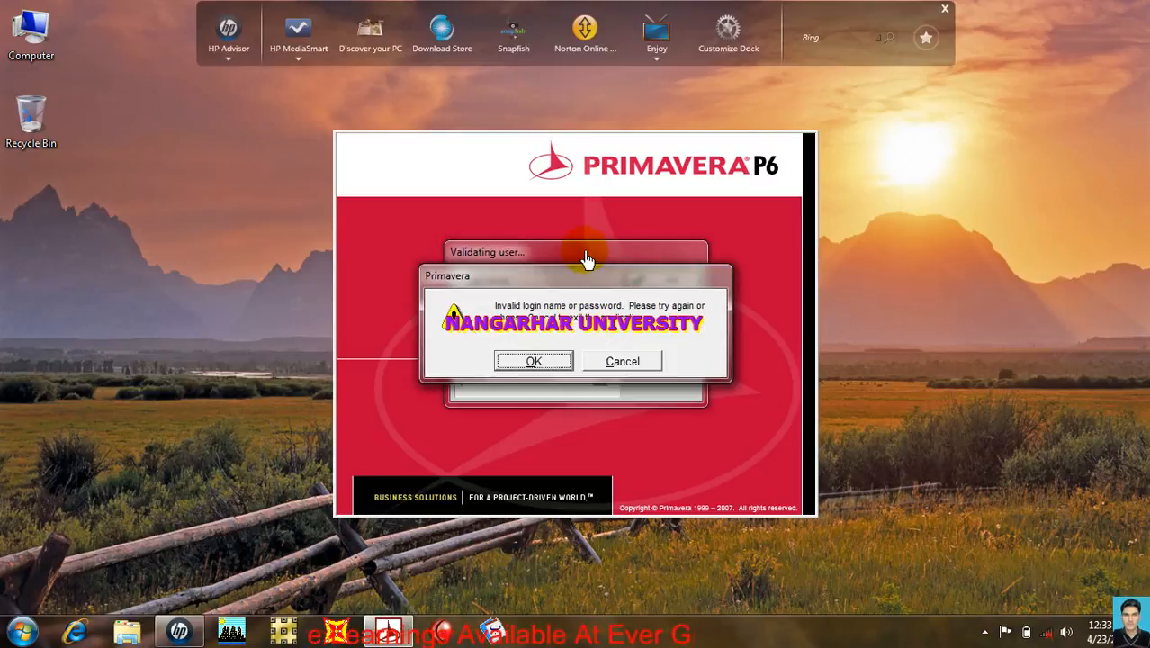
left_click(623, 361)
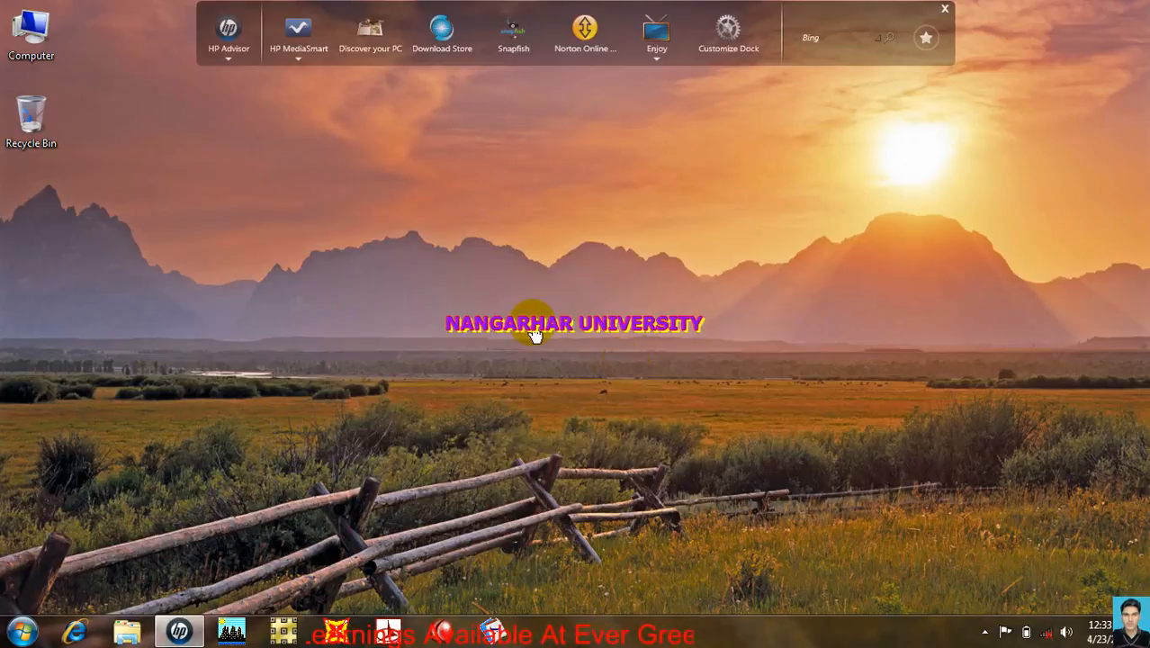
Start Primavera P6 again, log in with the account password, and open its Home page
left_click(392, 633)
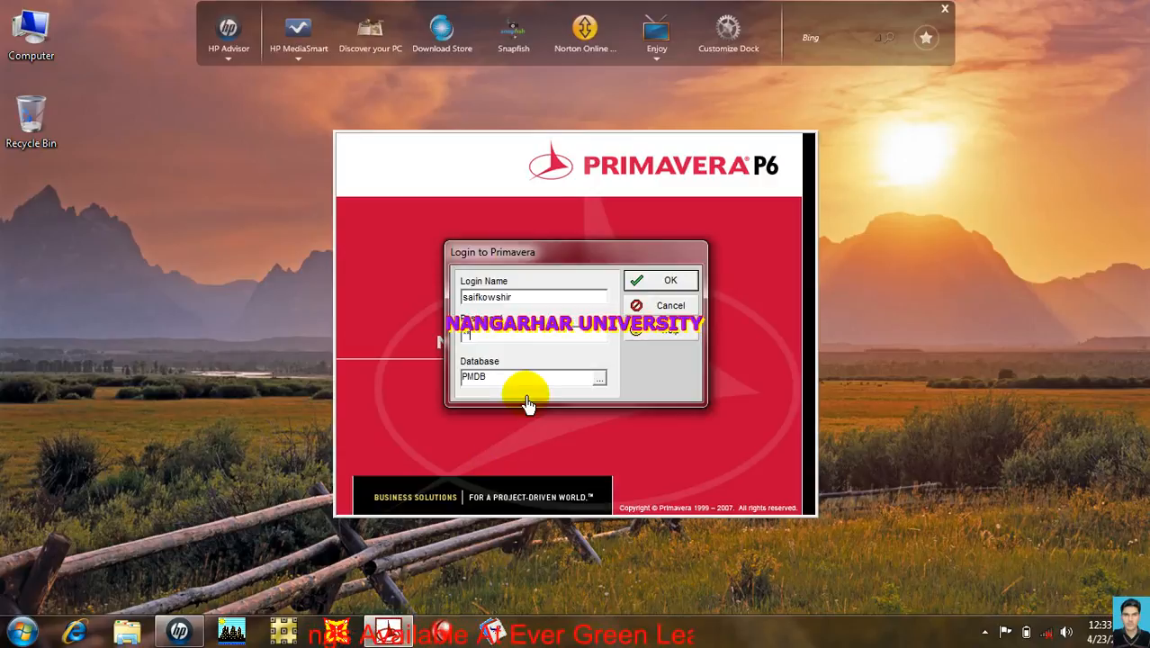
left_click(670, 282)
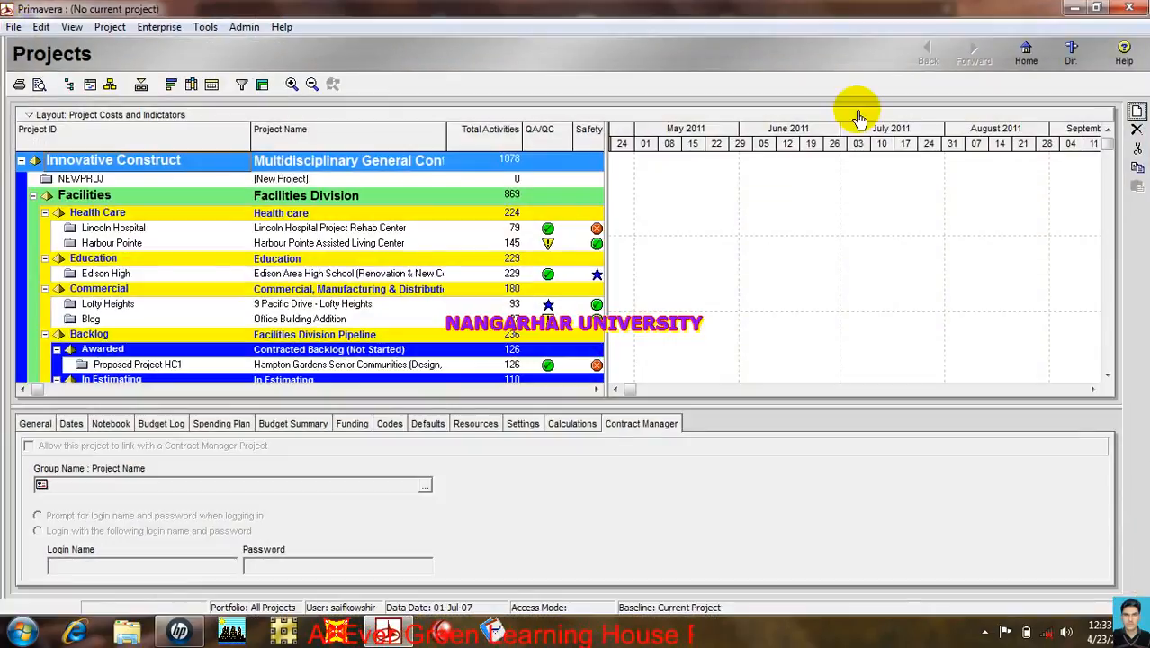
left_click(1025, 54)
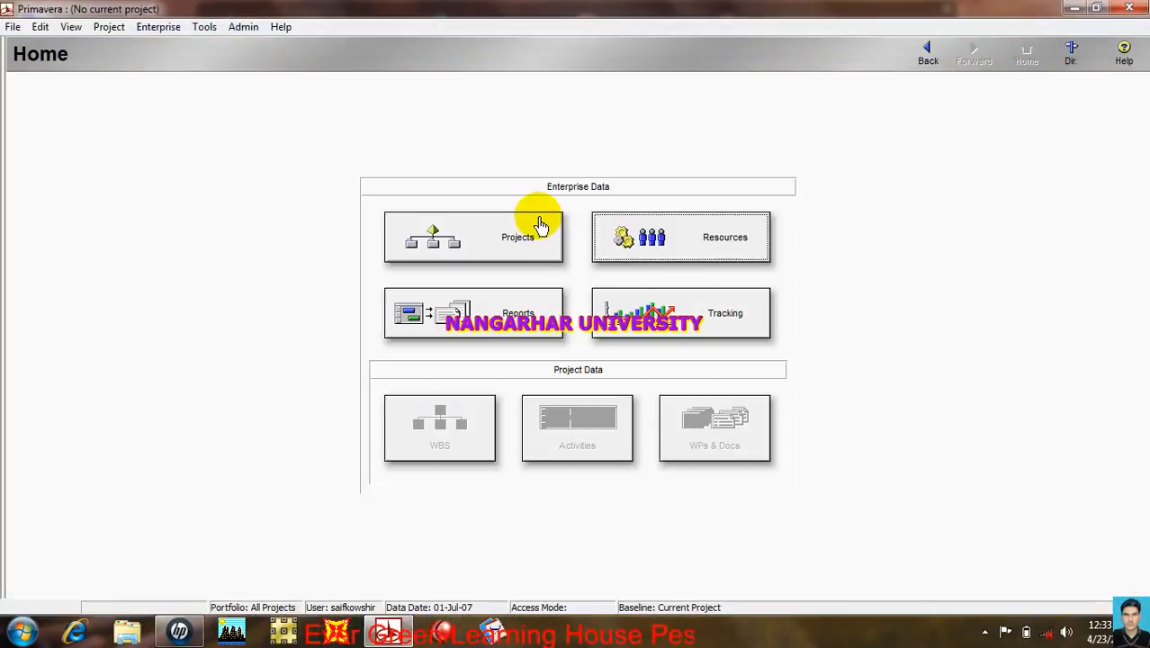
With ScreenDraw, underline Resources in light blue, circle Projects and underline Tracking in red, and end the drawing
mouse_move(683, 237)
left_mouse_down()
mouse_move(624, 243)
mouse_move(725, 248)
left_mouse_up()
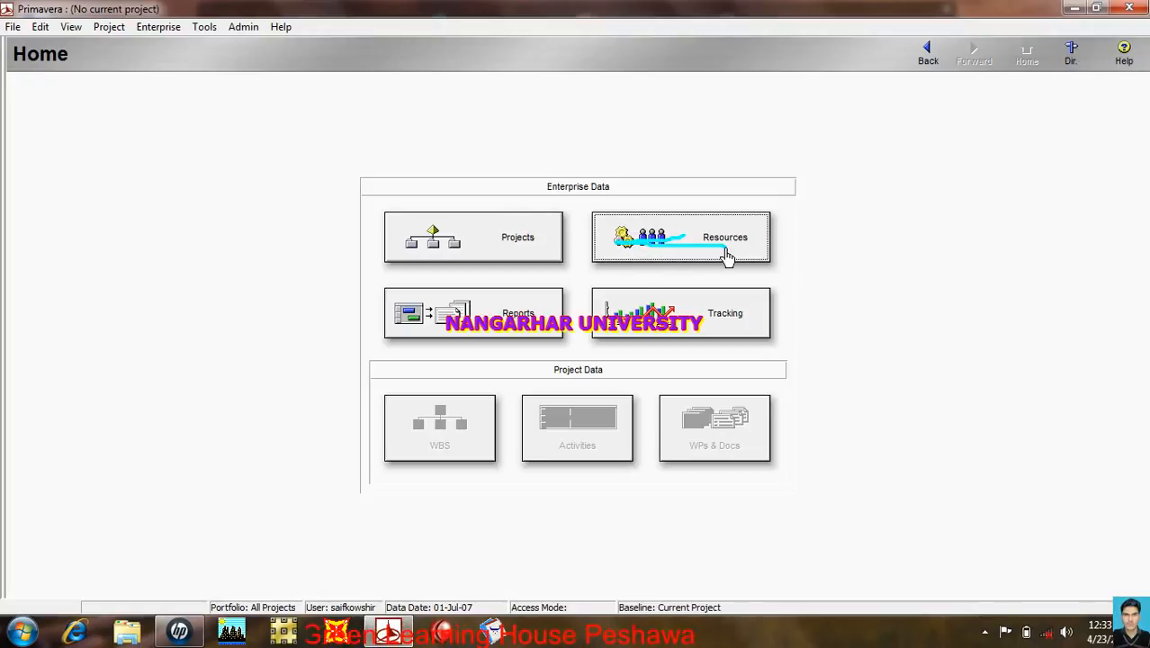
mouse_move(465, 252)
left_mouse_down()
mouse_move(539, 257)
mouse_move(548, 234)
mouse_move(498, 223)
mouse_move(486, 258)
left_mouse_up()
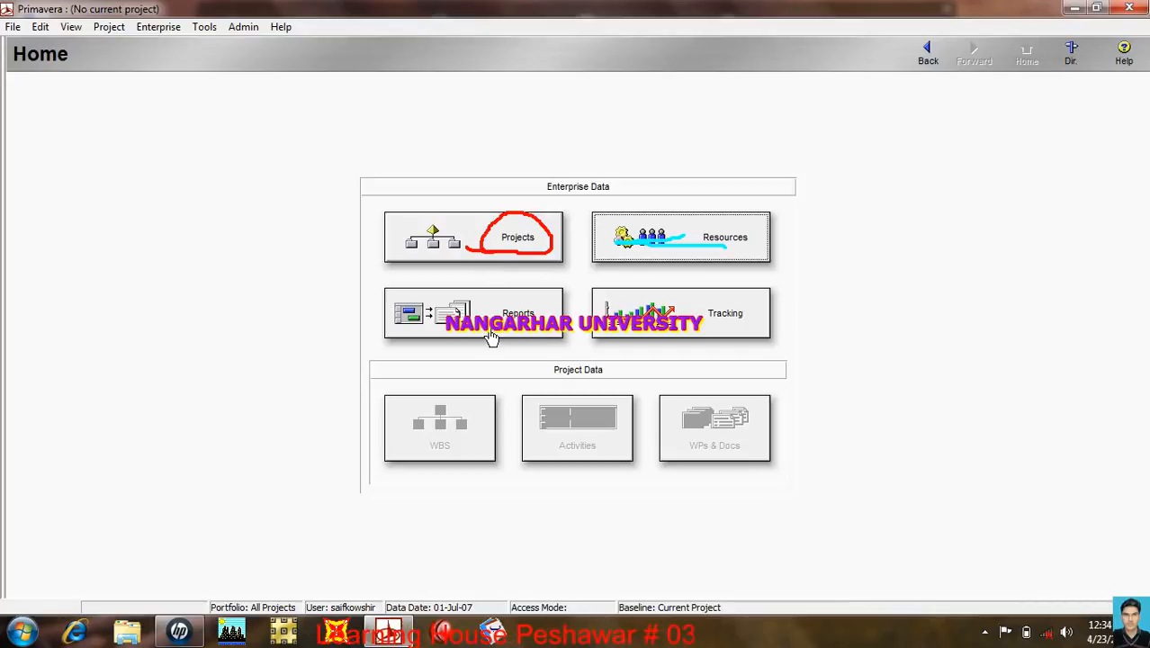
left_click_drag(689, 326, 753, 322)
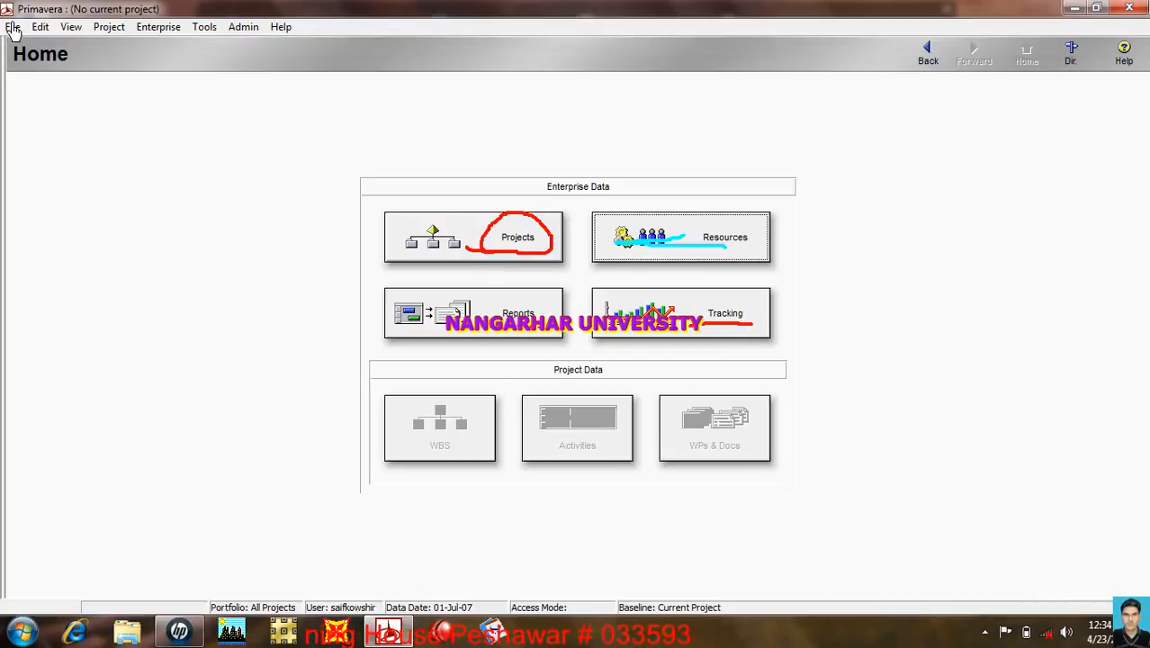
key("Escape")
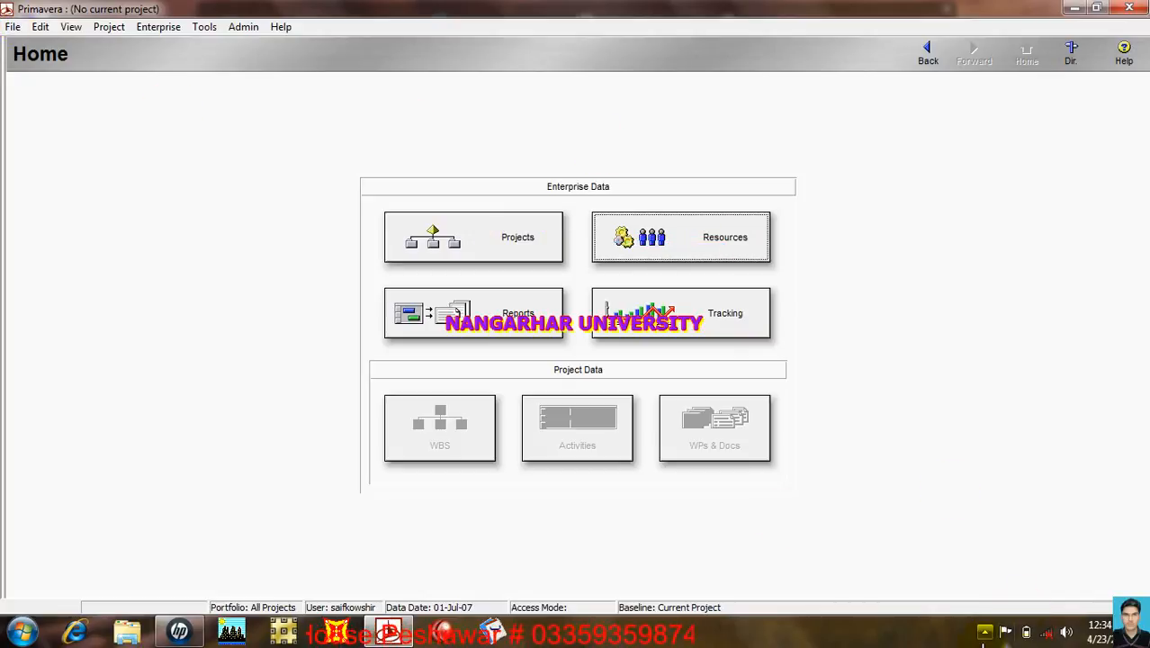
Examine Camtasia Recorder's hotkey, live, capture, program, file and AVI options, and accept the tools options
left_click(984, 632)
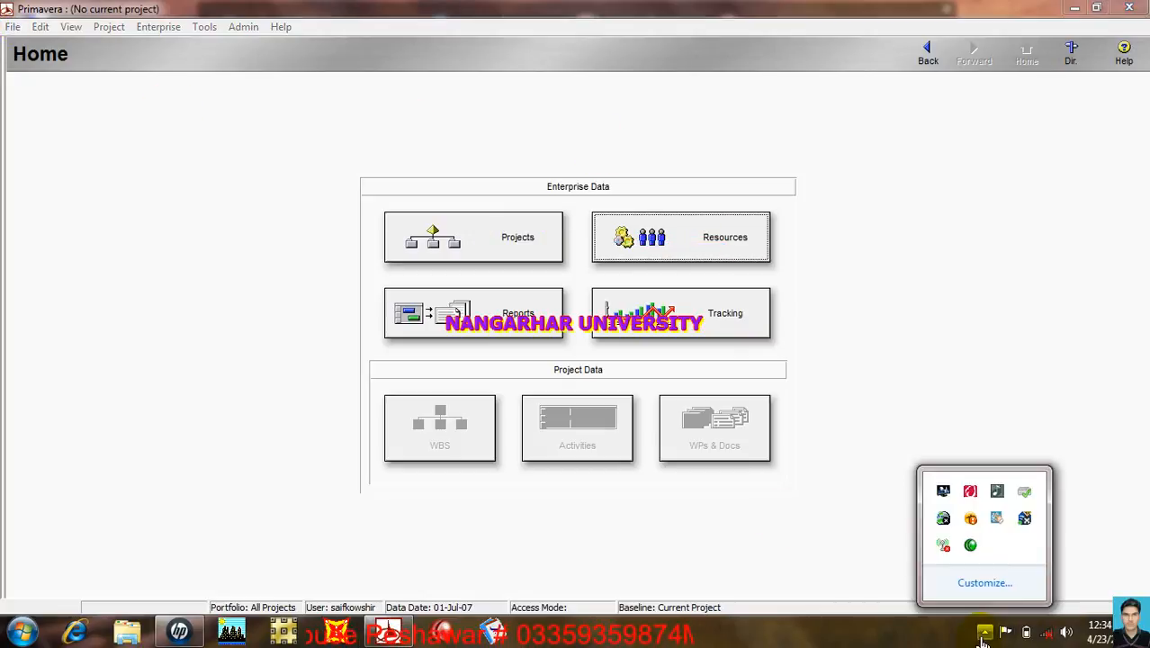
right_click(971, 547)
mouse_move(971, 510)
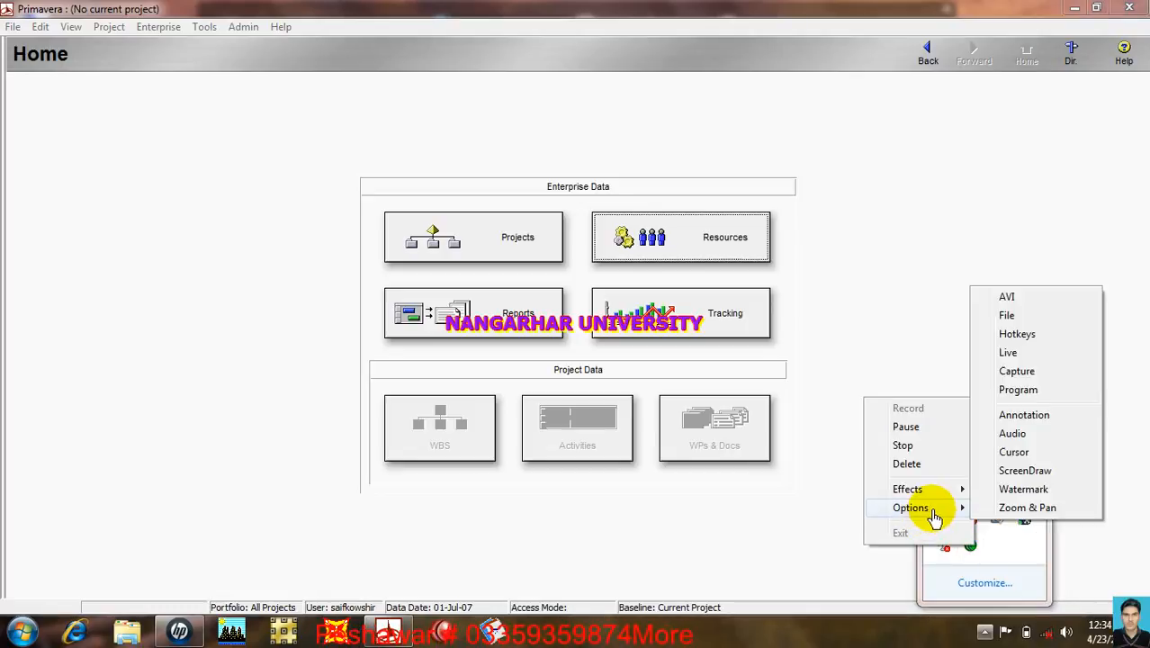
left_click(1017, 335)
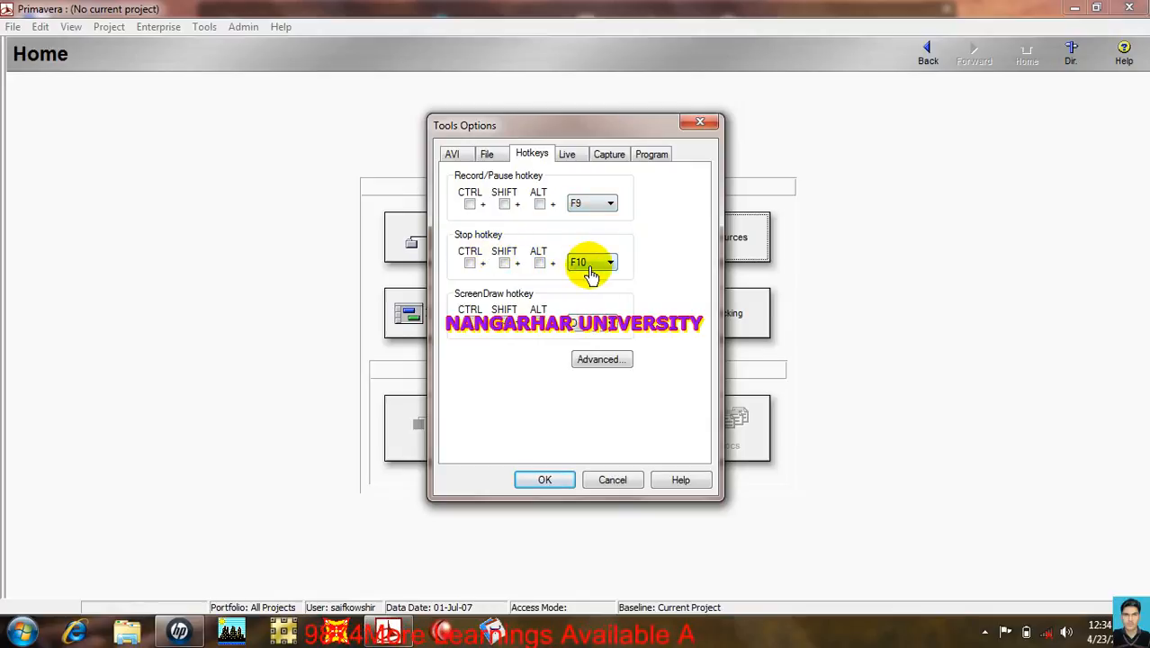
left_click(569, 158)
left_click(609, 160)
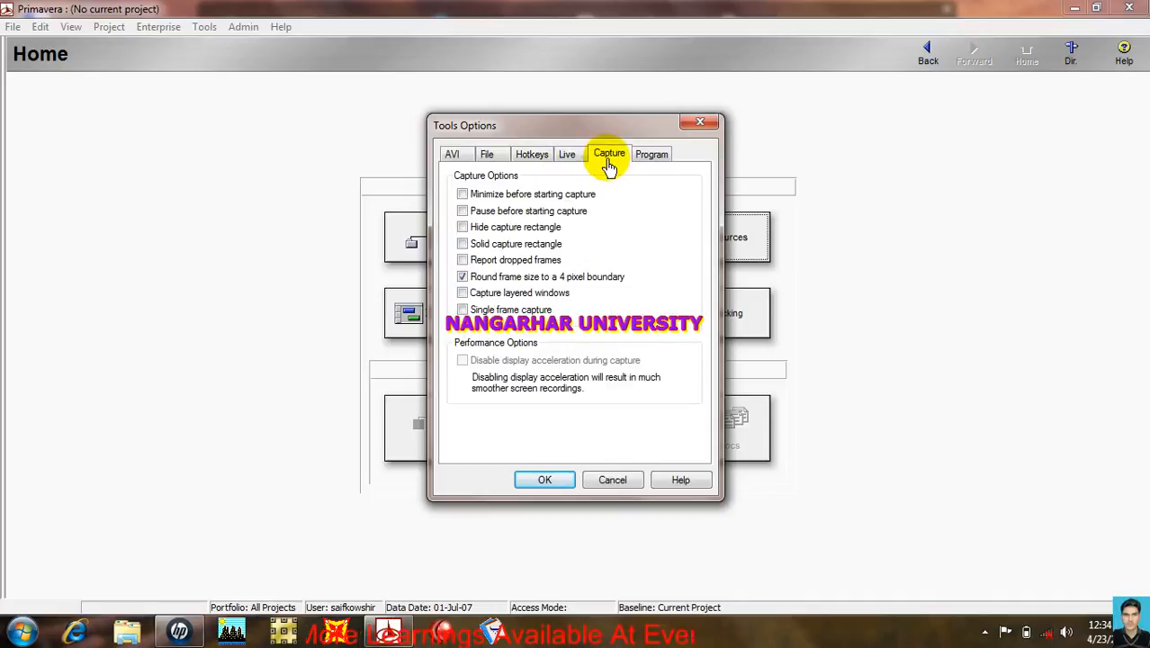
left_click(650, 165)
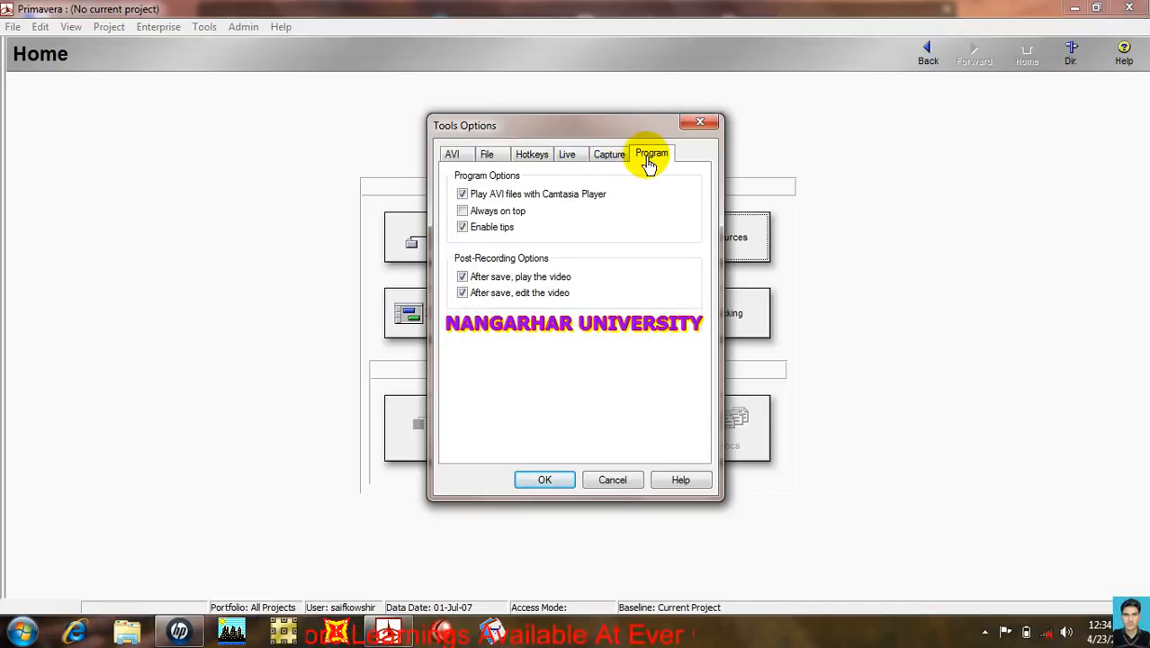
left_click(485, 154)
left_click(451, 153)
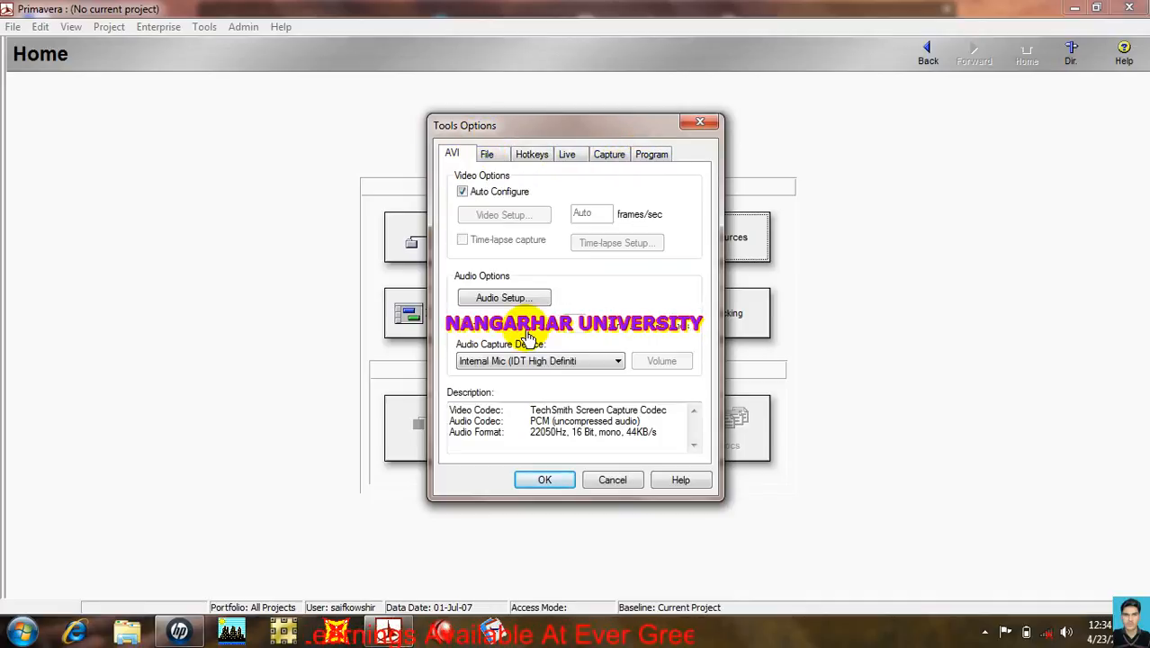
left_click(548, 479)
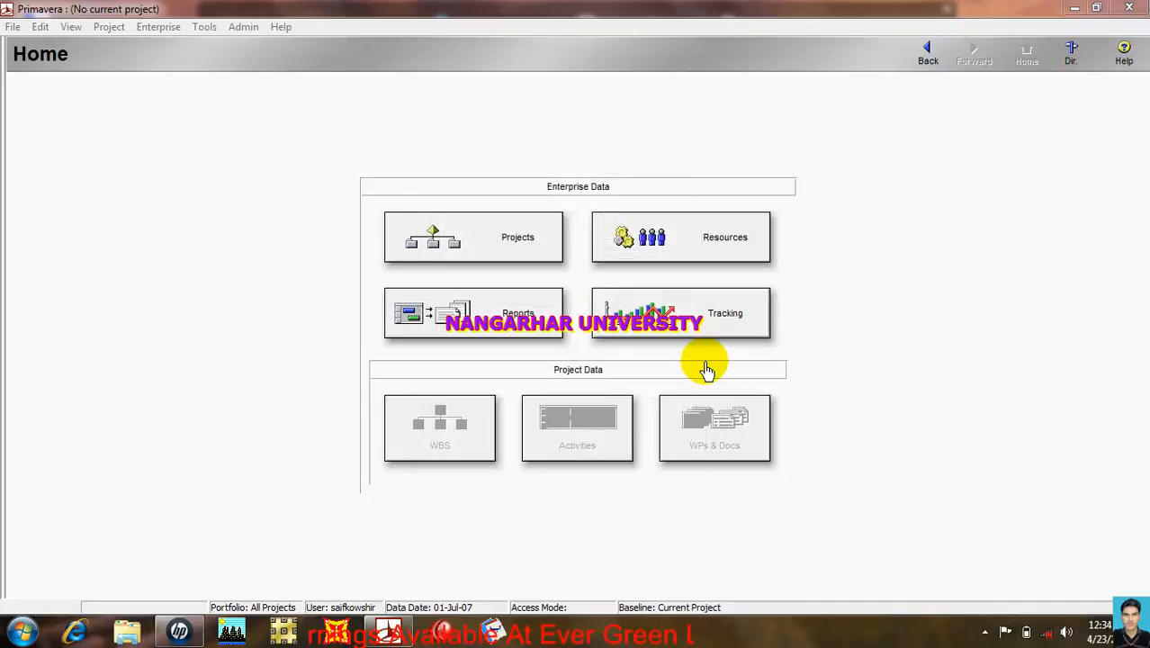
Examine Camtasia Recorder's audio effects options for mouse and keyboard sounds, and leave them without applying changes
left_click(985, 634)
right_click(970, 544)
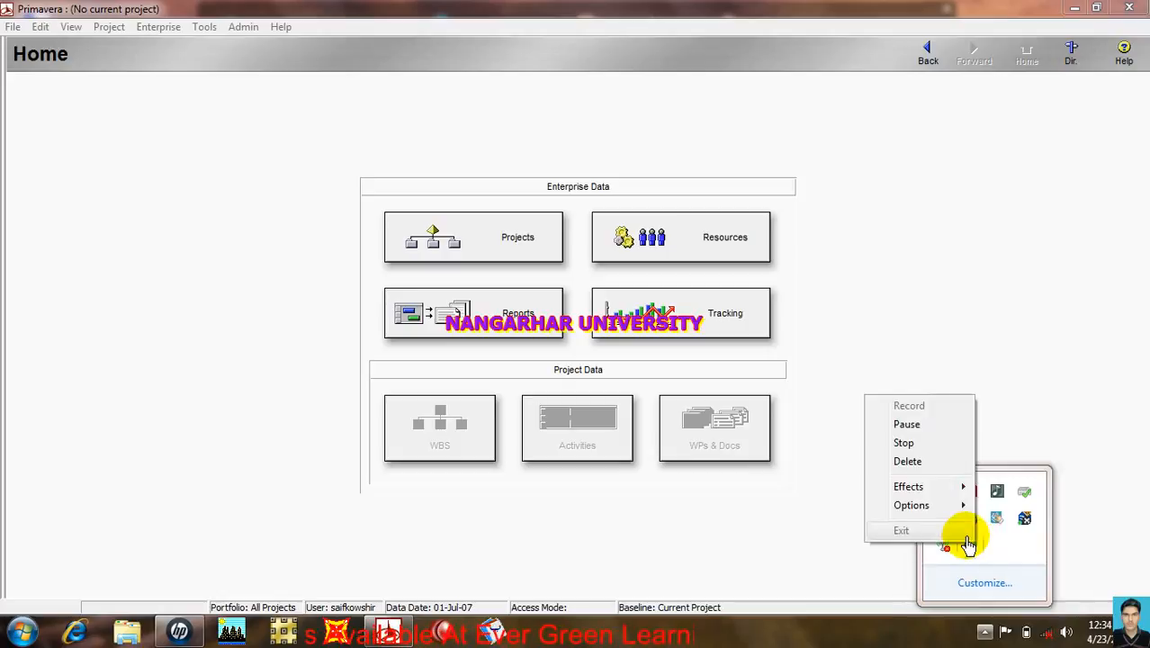
mouse_move(944, 514)
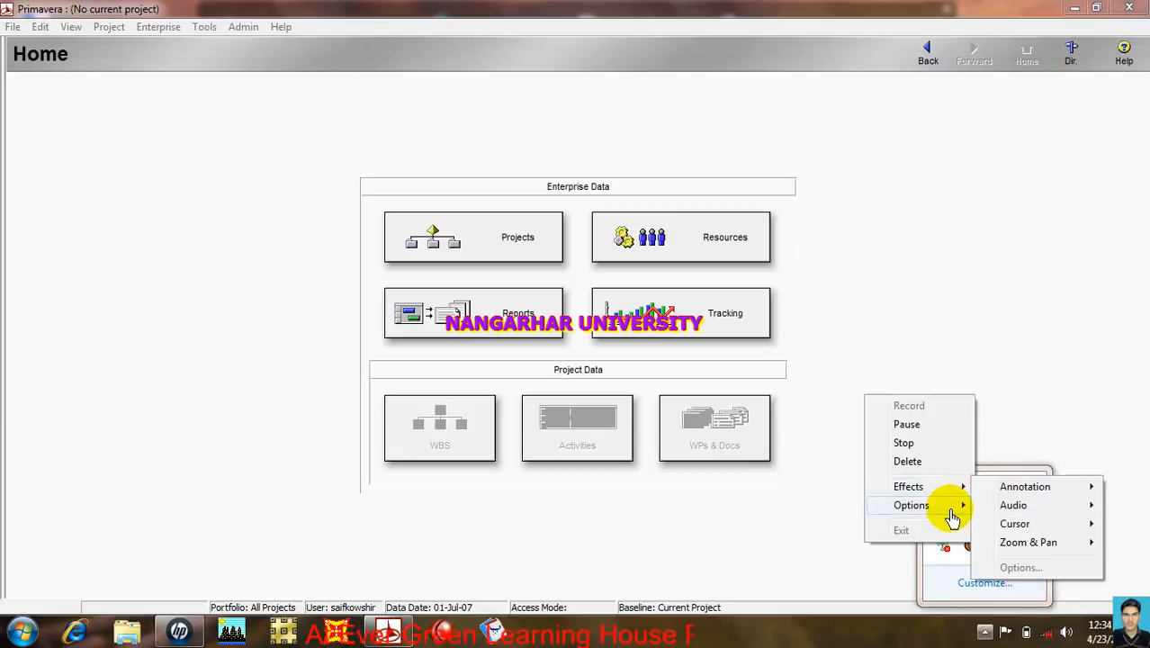
left_click(1009, 431)
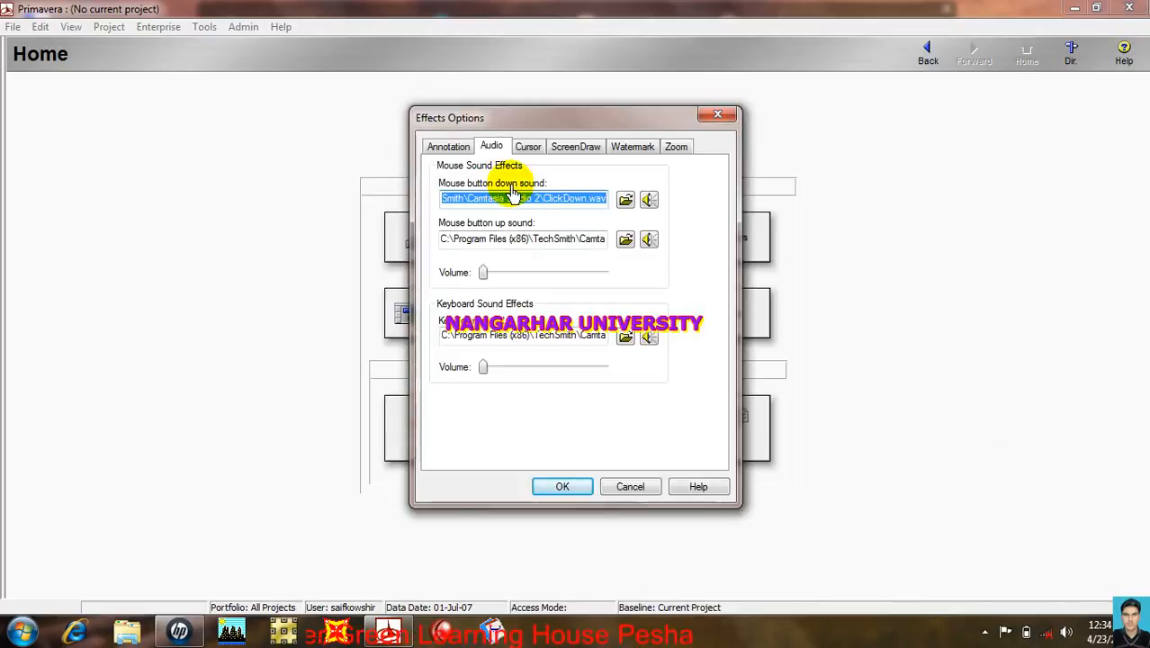
left_click(628, 488)
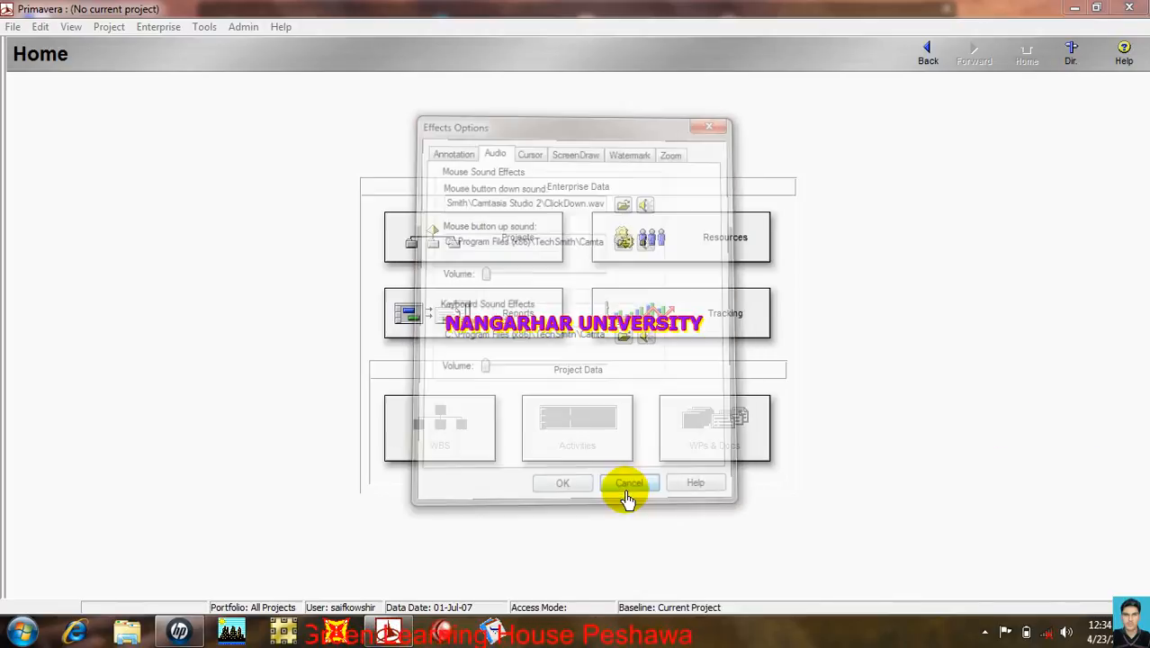
Examine the annotation, cursor and audio effects offered by Camtasia Recorder during recording, along with its list of options categories
left_click(984, 631)
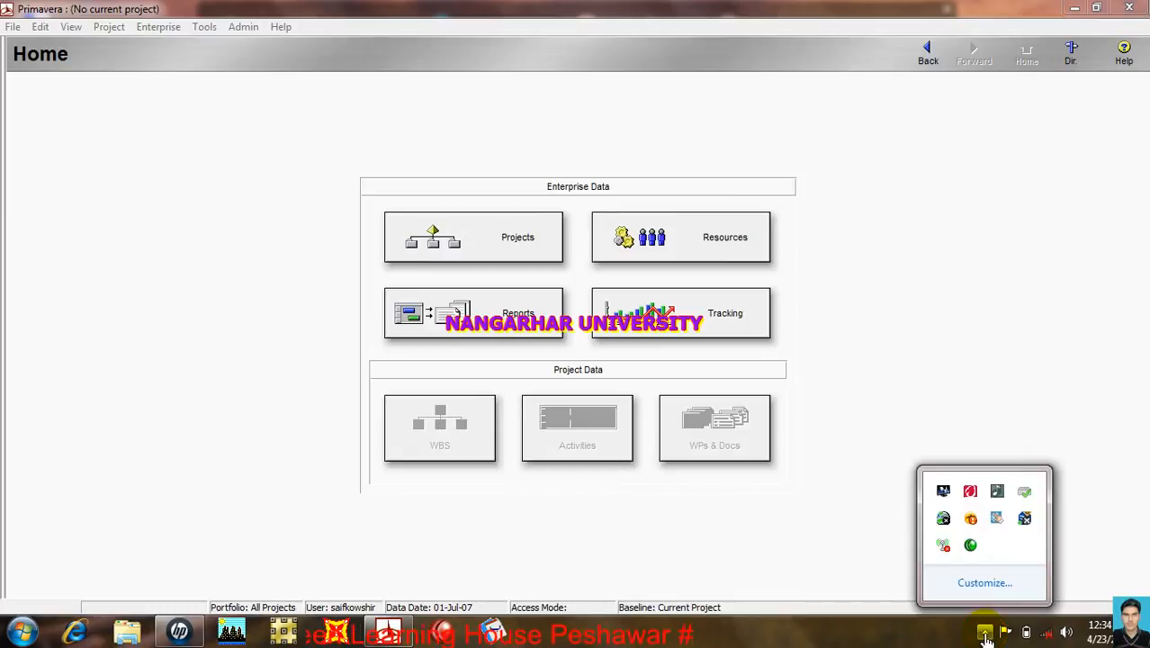
right_click(972, 545)
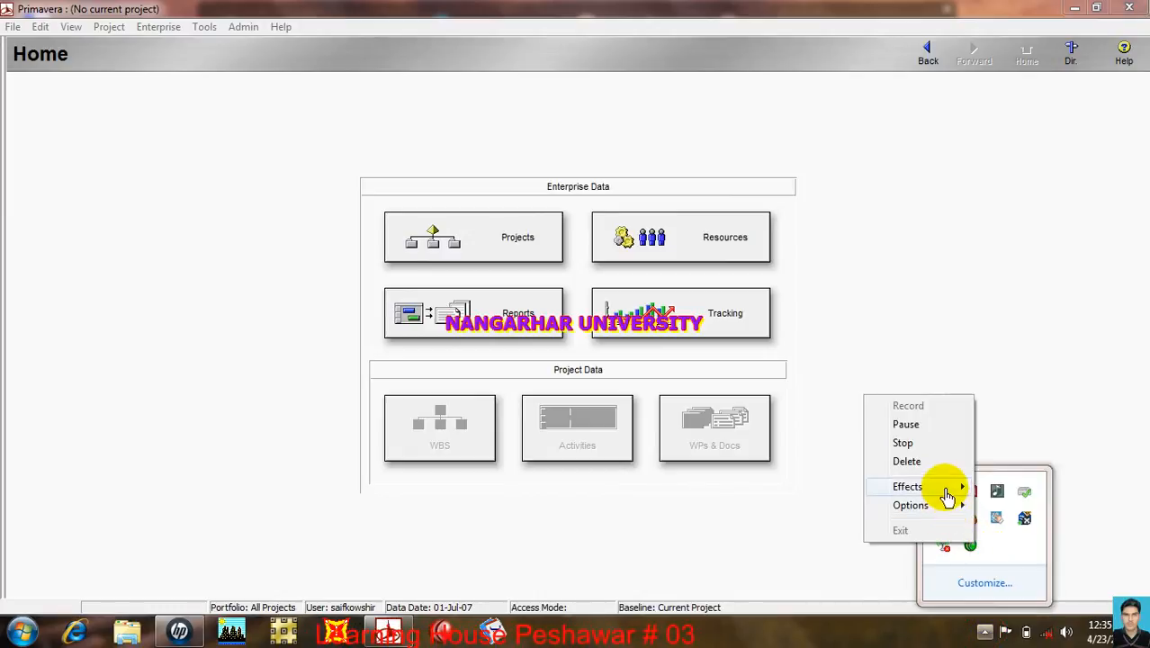
mouse_move(946, 494)
mouse_move(1026, 493)
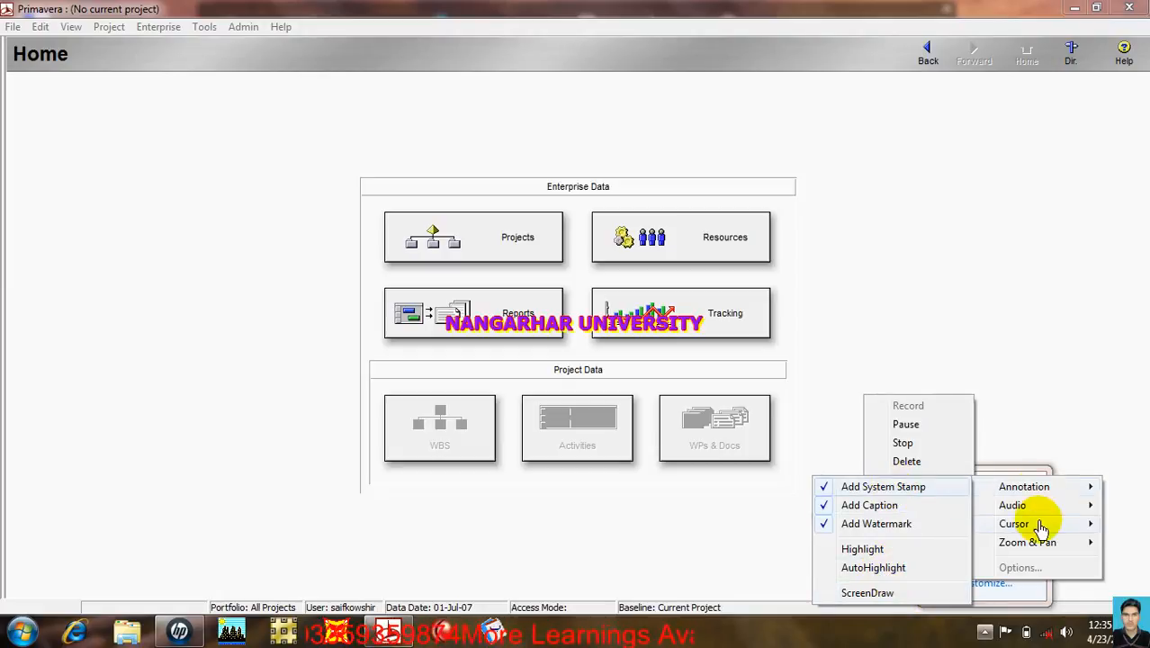
mouse_move(1040, 533)
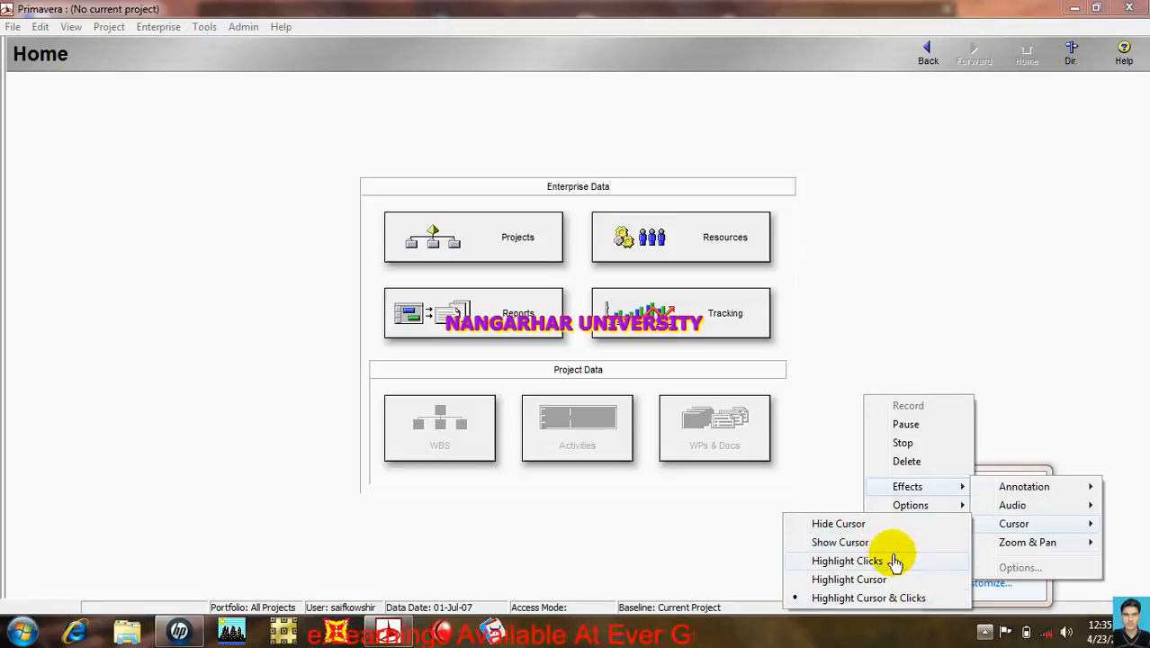
mouse_move(1039, 511)
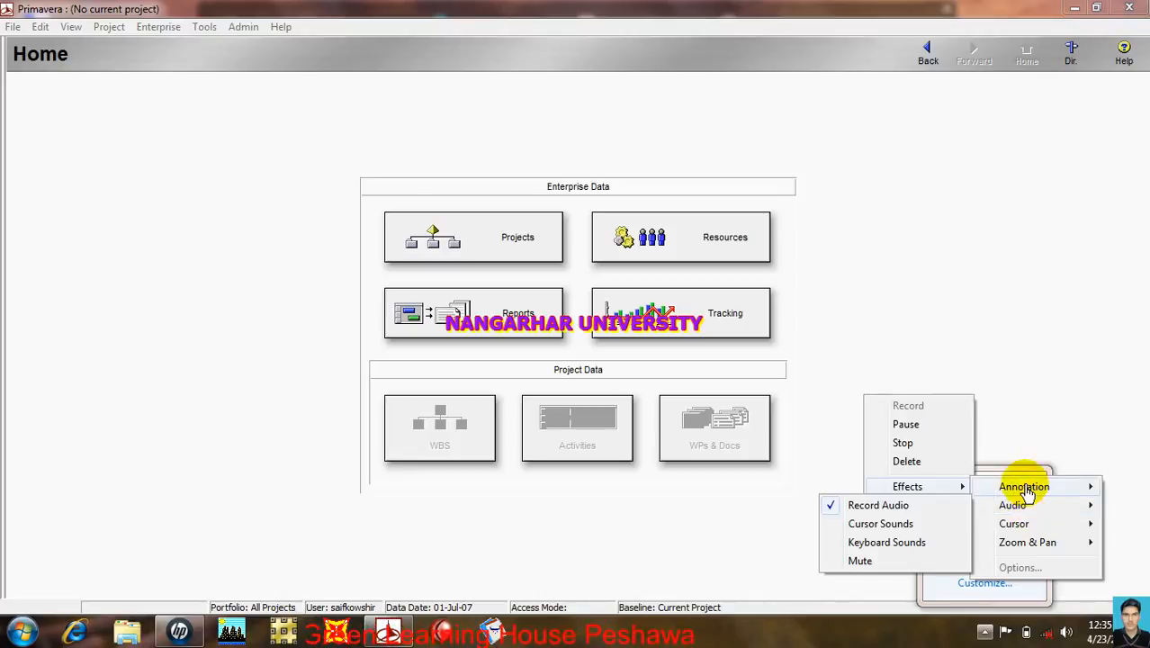
mouse_move(1027, 493)
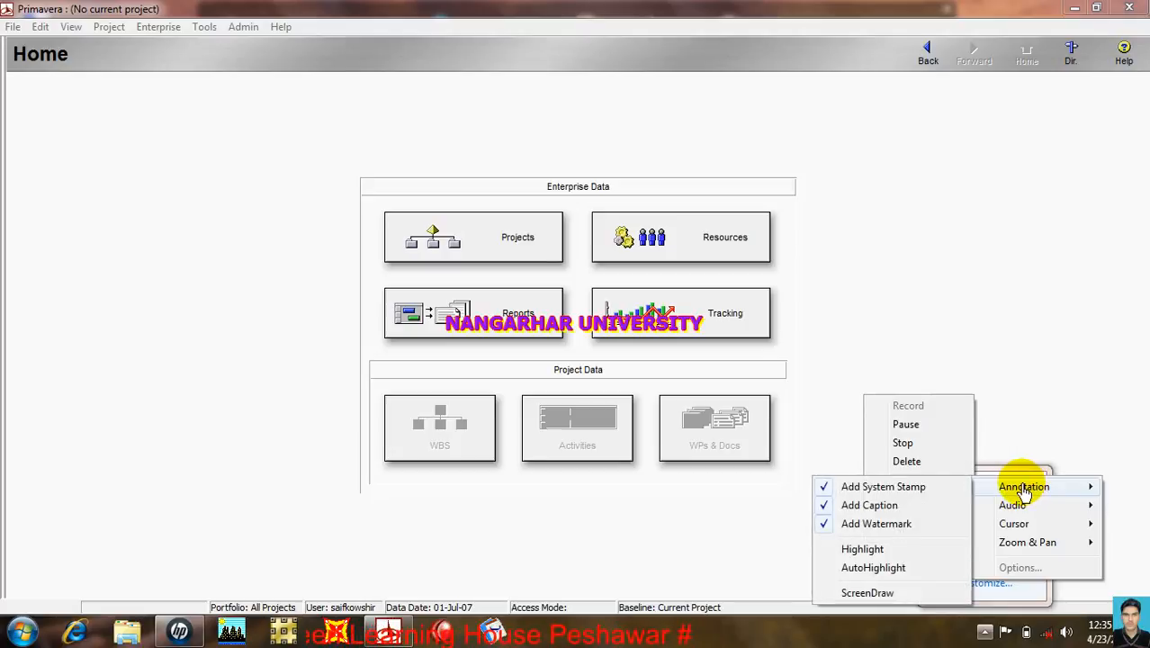
mouse_move(933, 511)
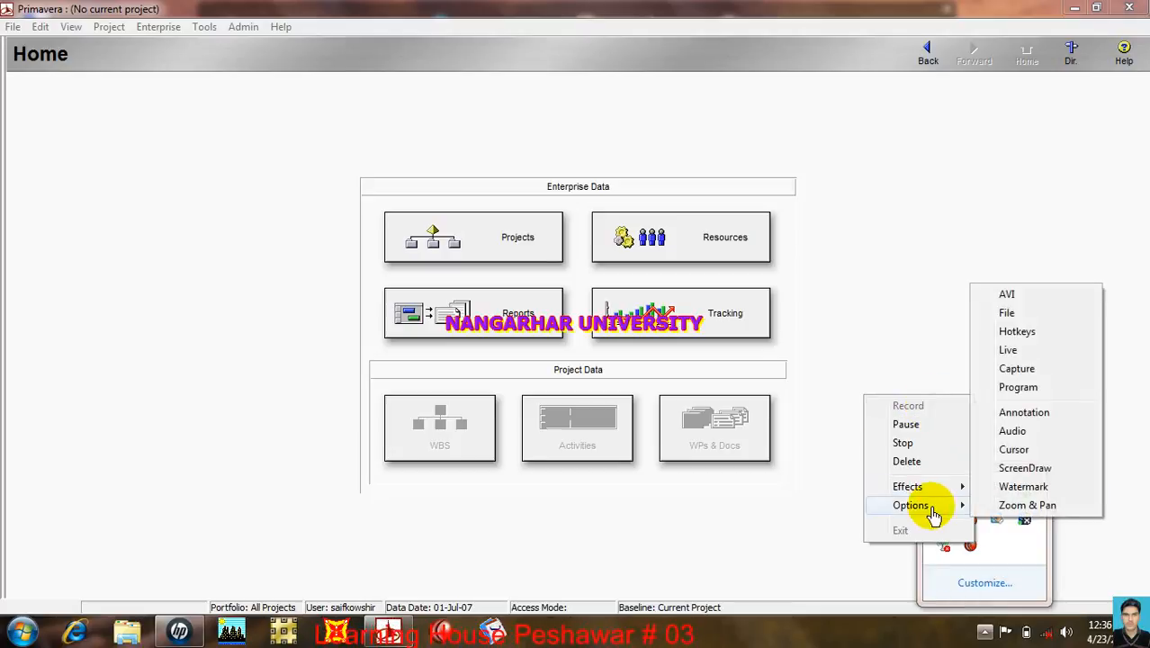
mouse_move(934, 488)
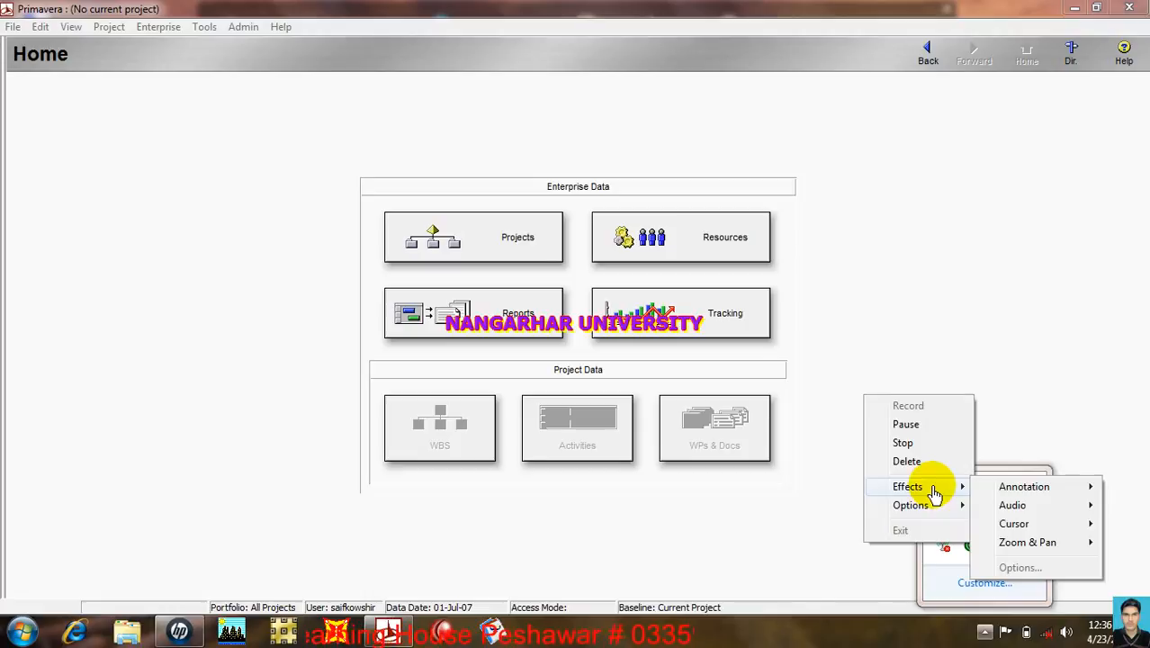